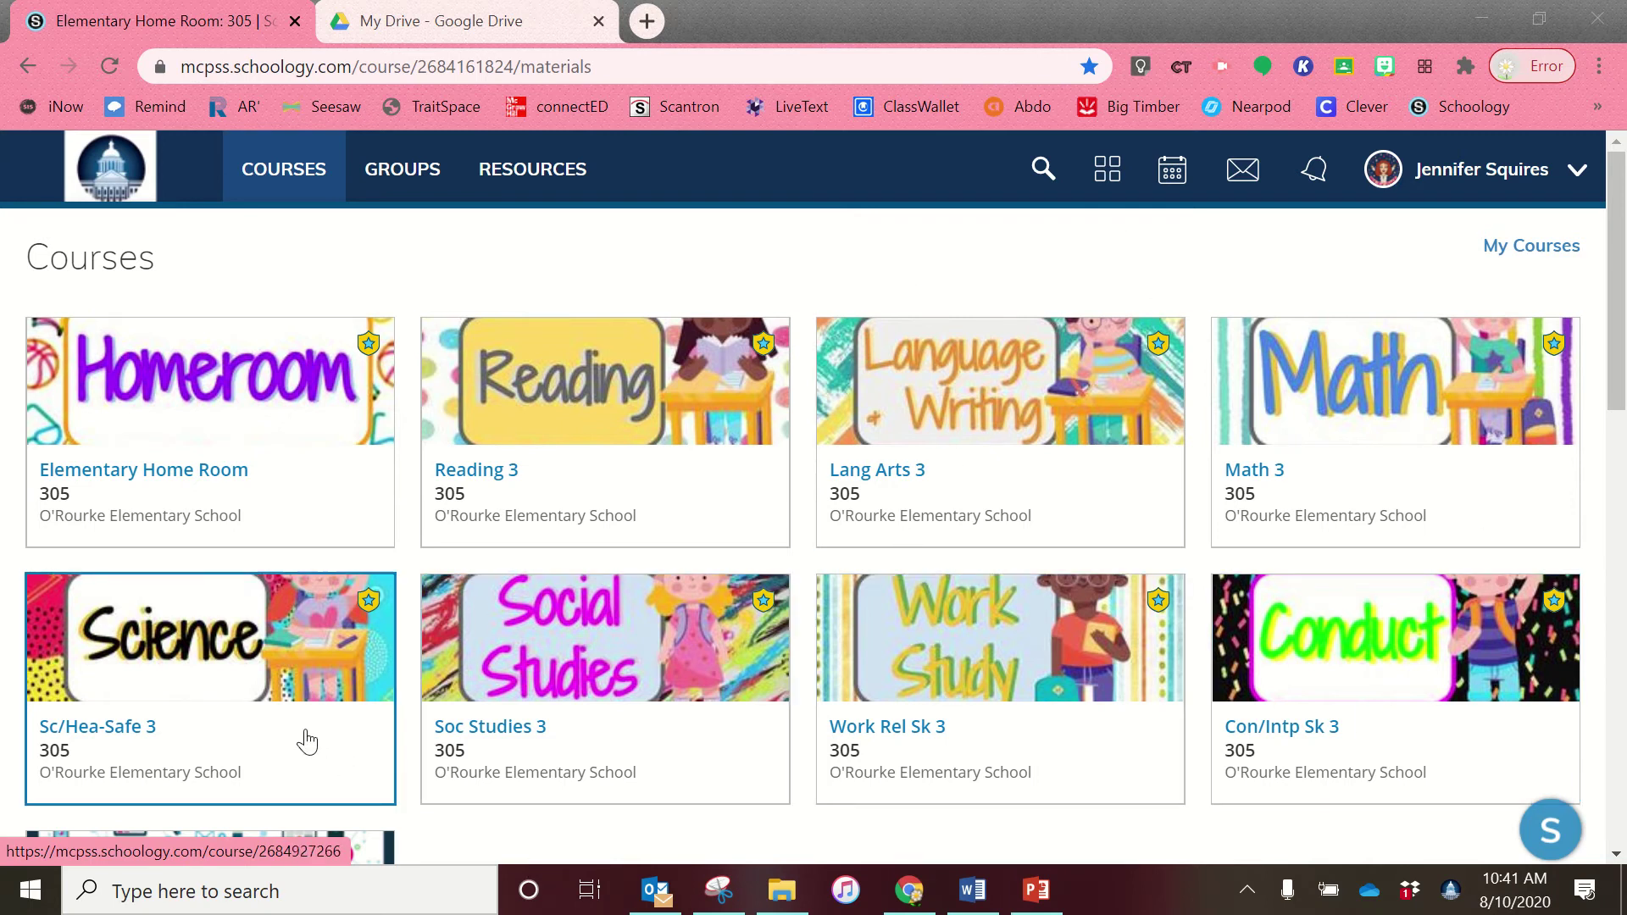
- Open the Elementary Home Room course, view the first two slides of the Schoology 101 presentation, and close it
click(213, 400)
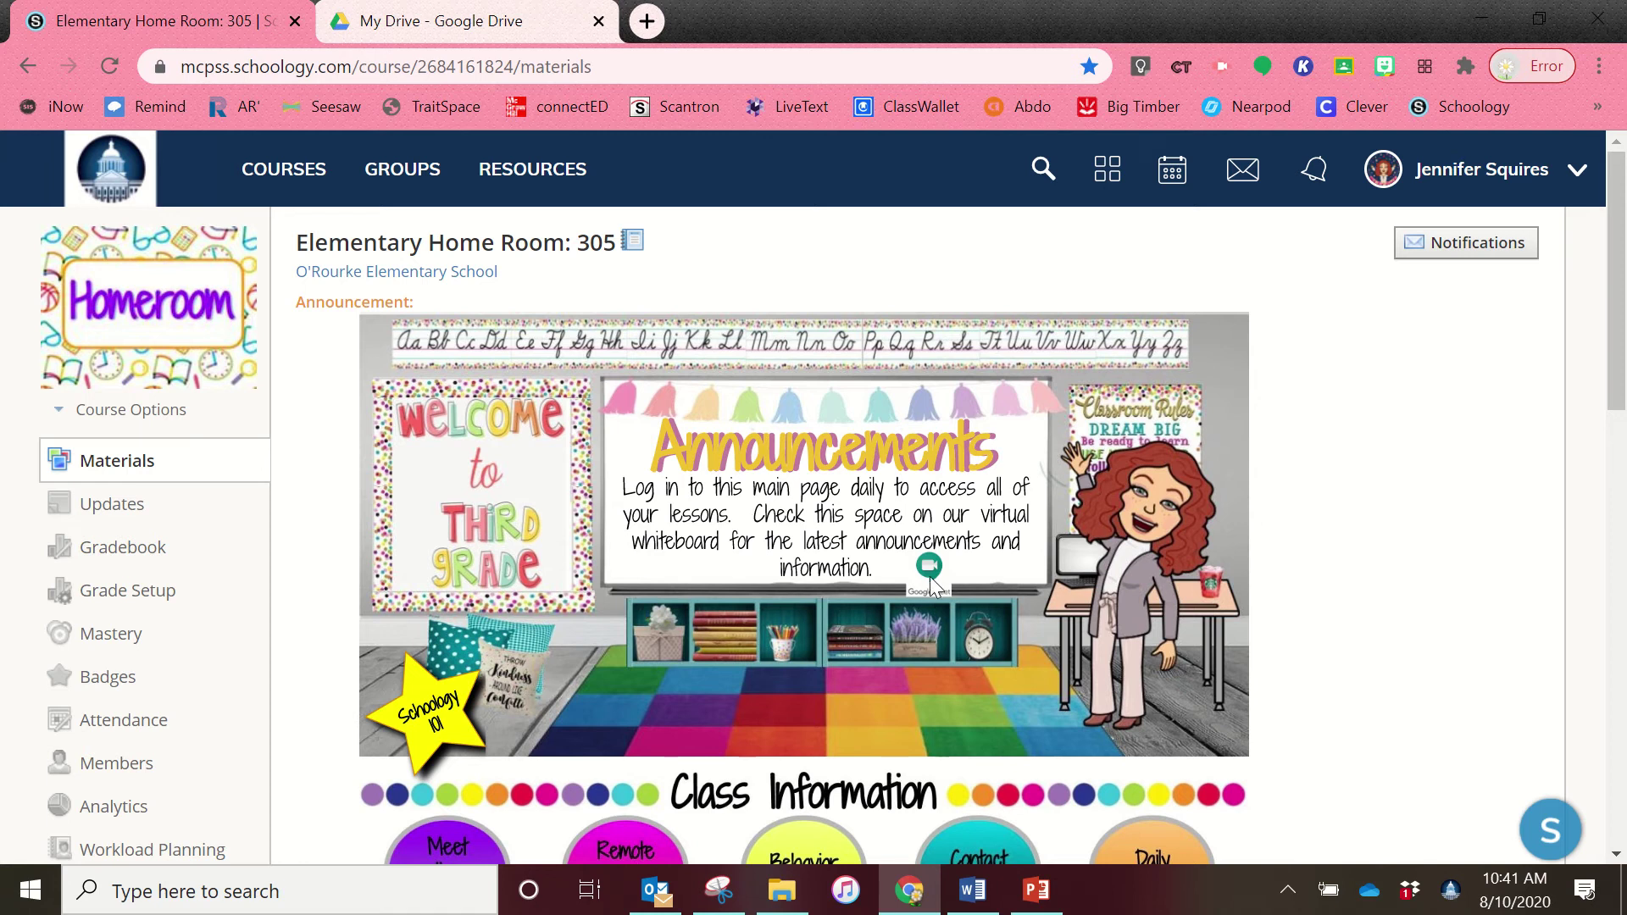
scroll(929, 575, down, 2)
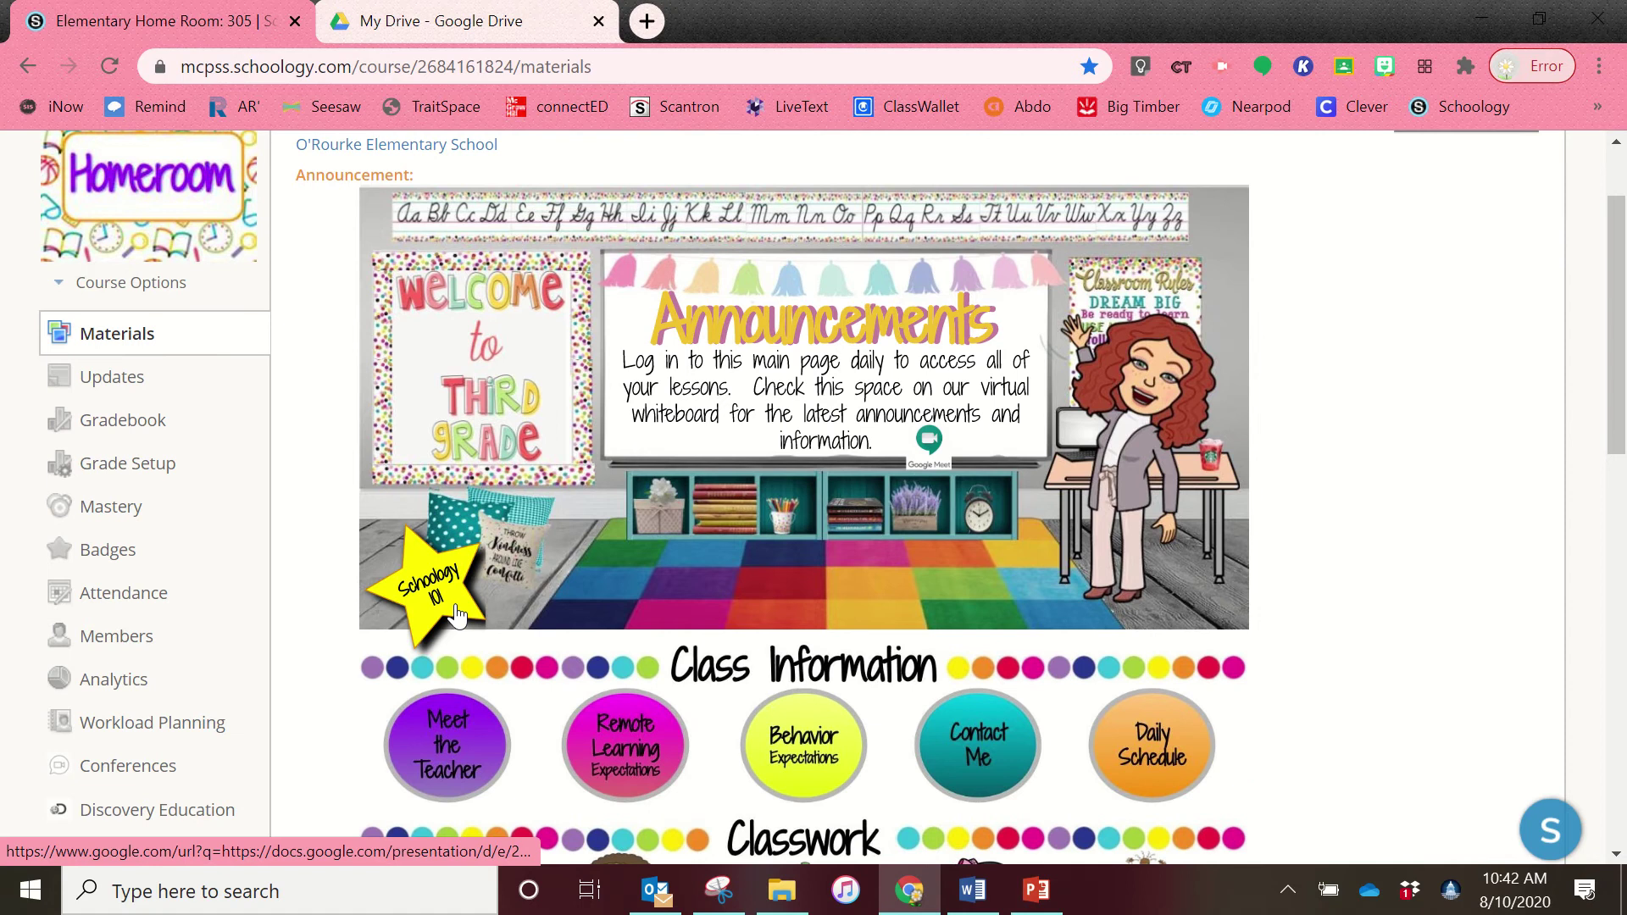
click(433, 614)
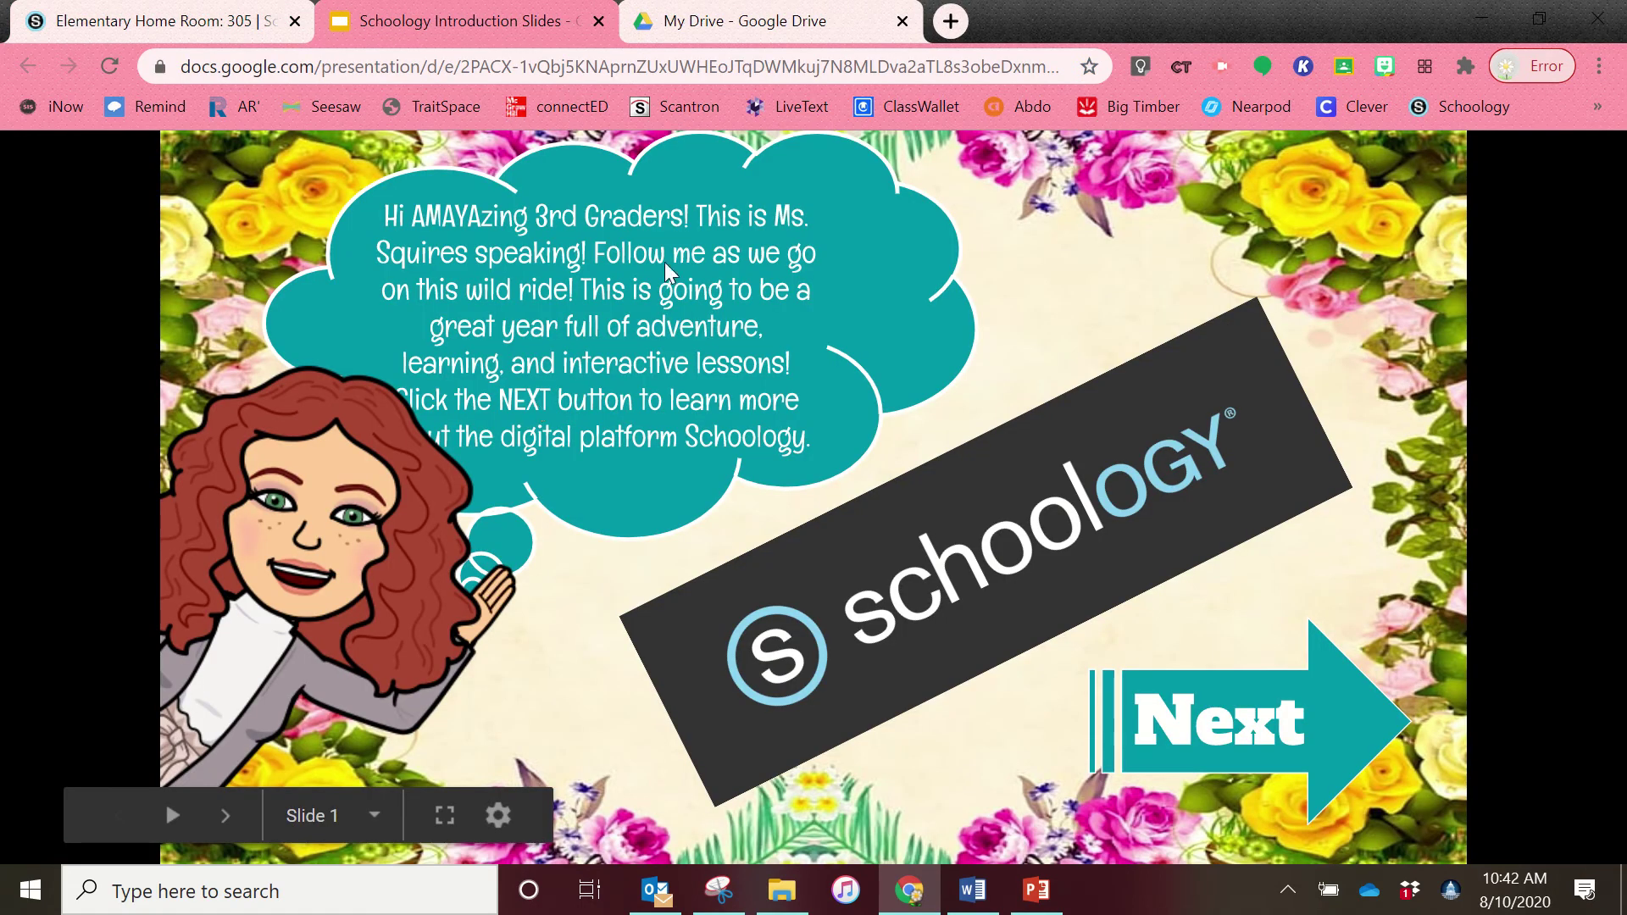
click(1220, 714)
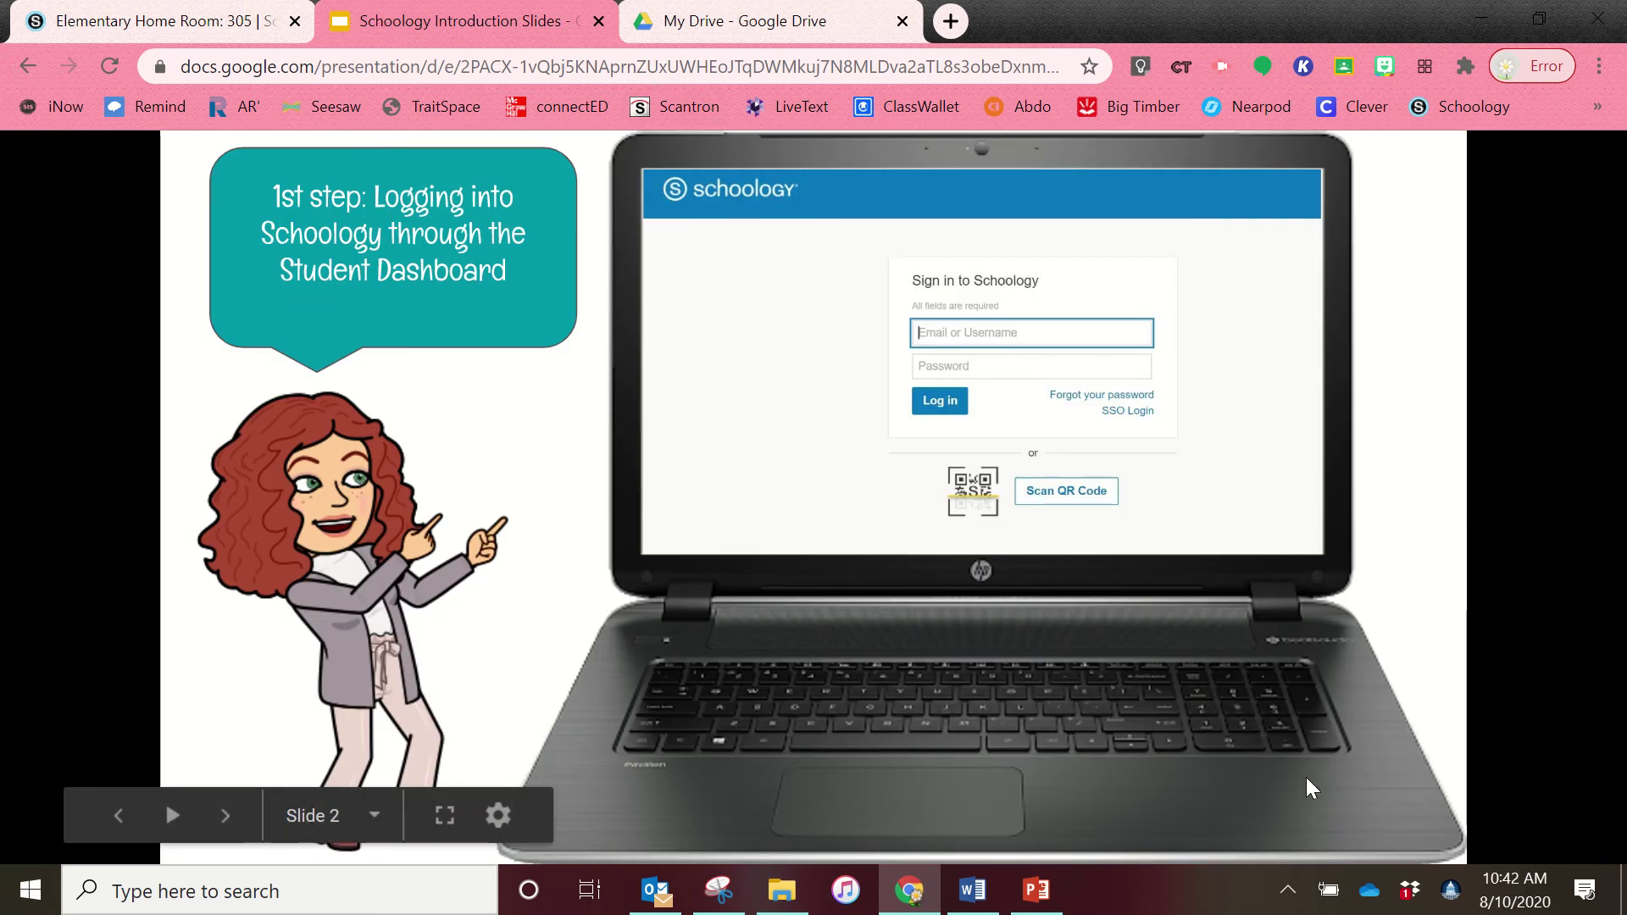
click(598, 22)
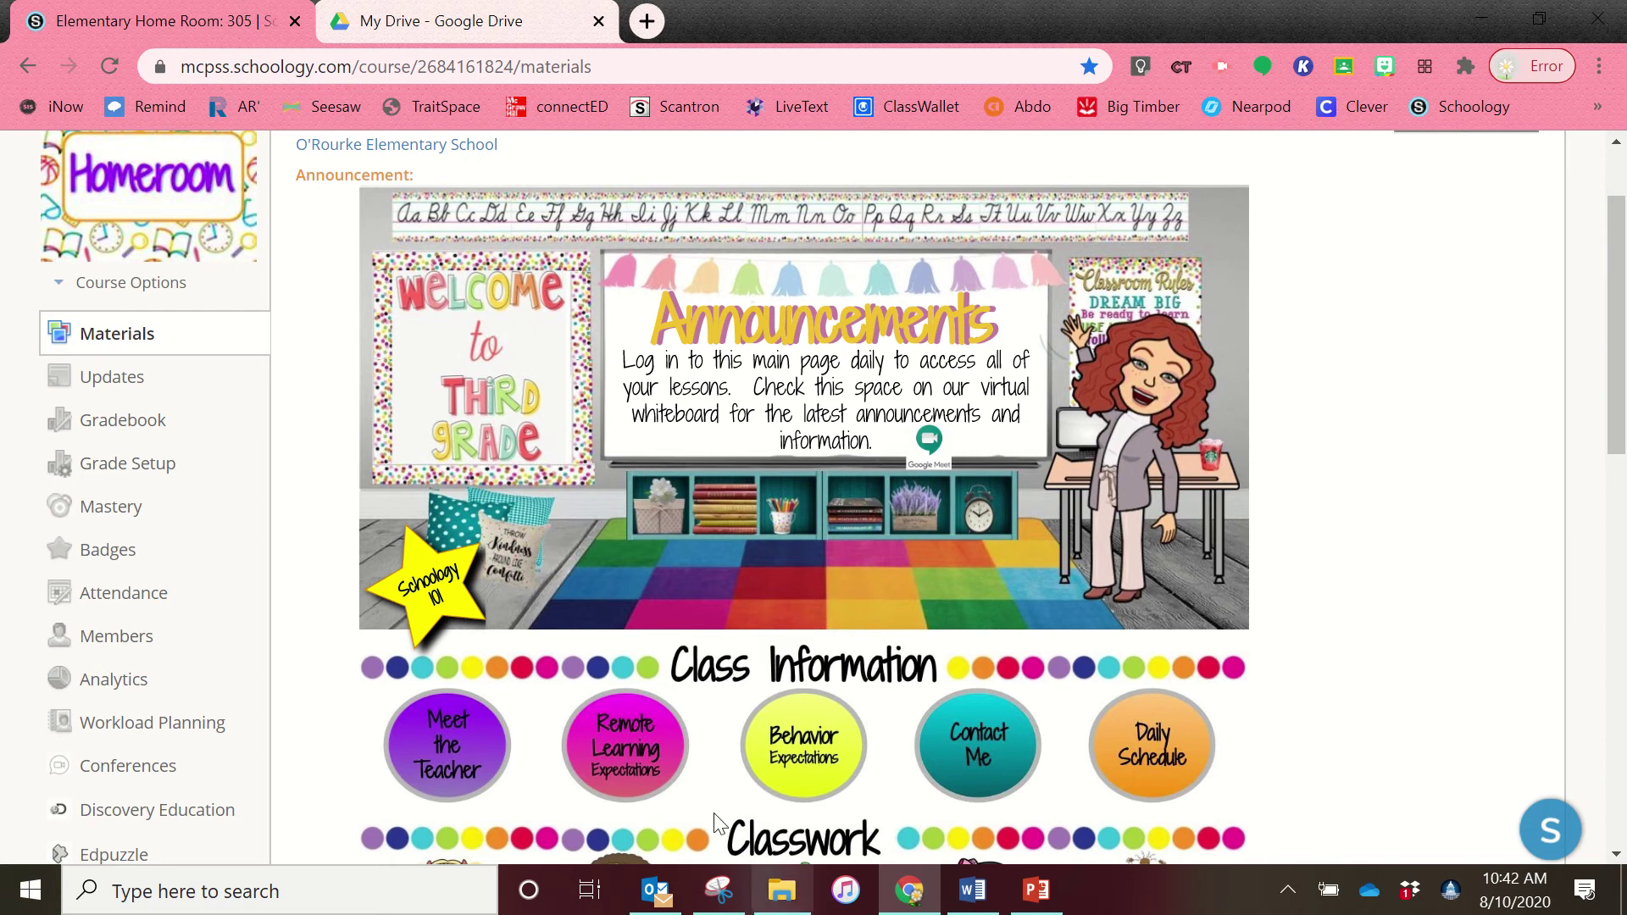
- View the Meet the Teacher slide from Class Information, start its embedded video, and close the slide
click(432, 772)
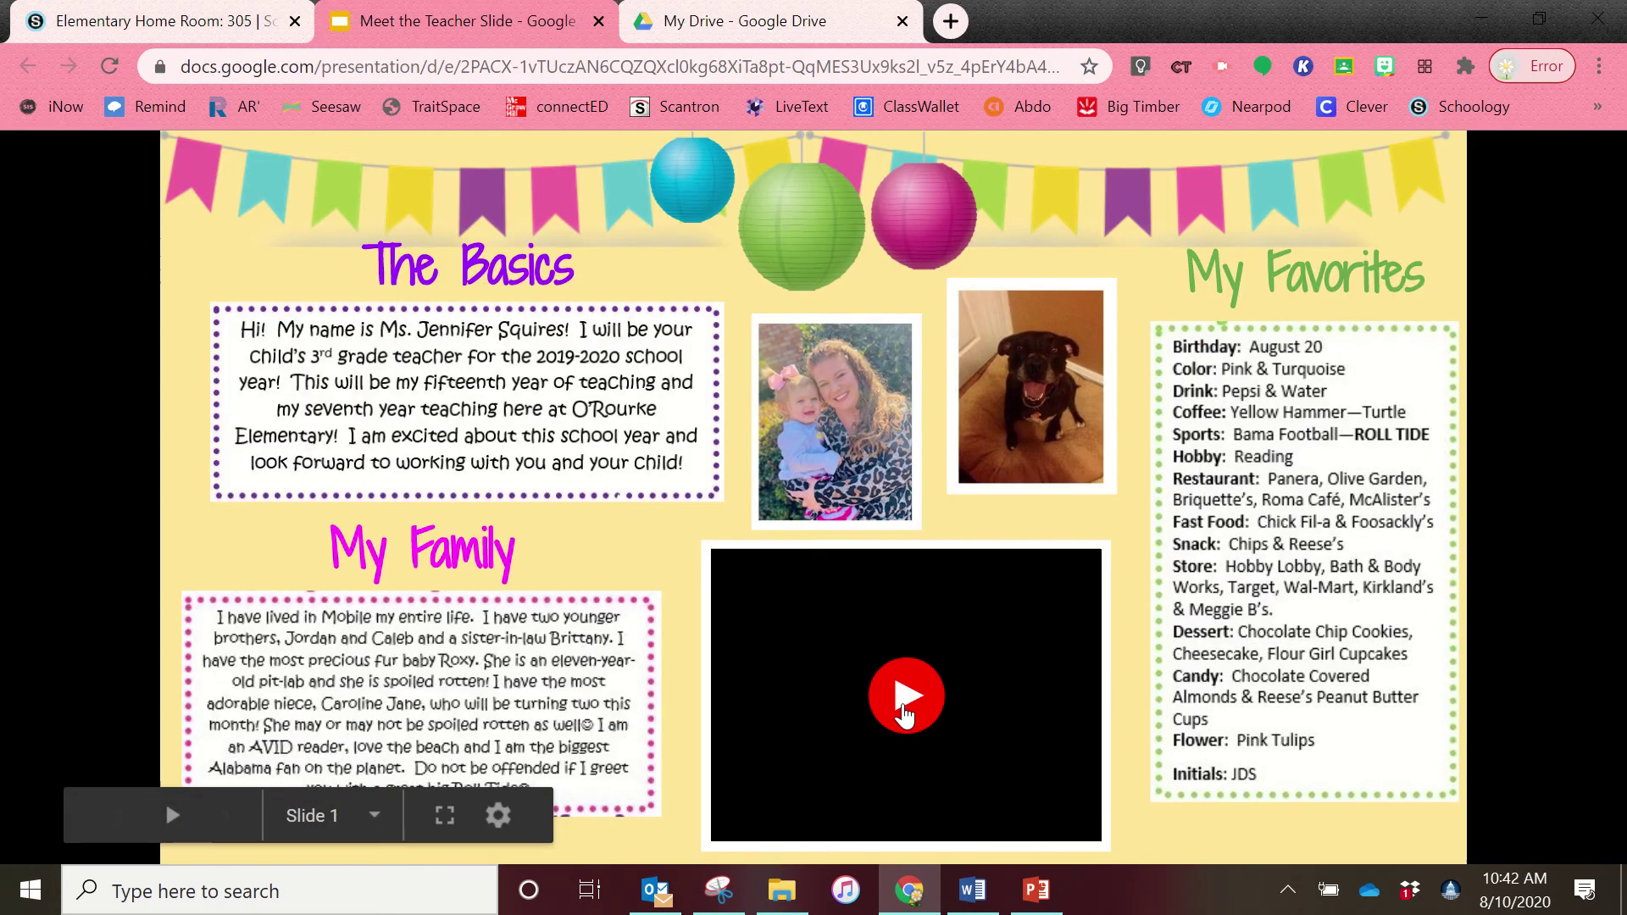
click(906, 715)
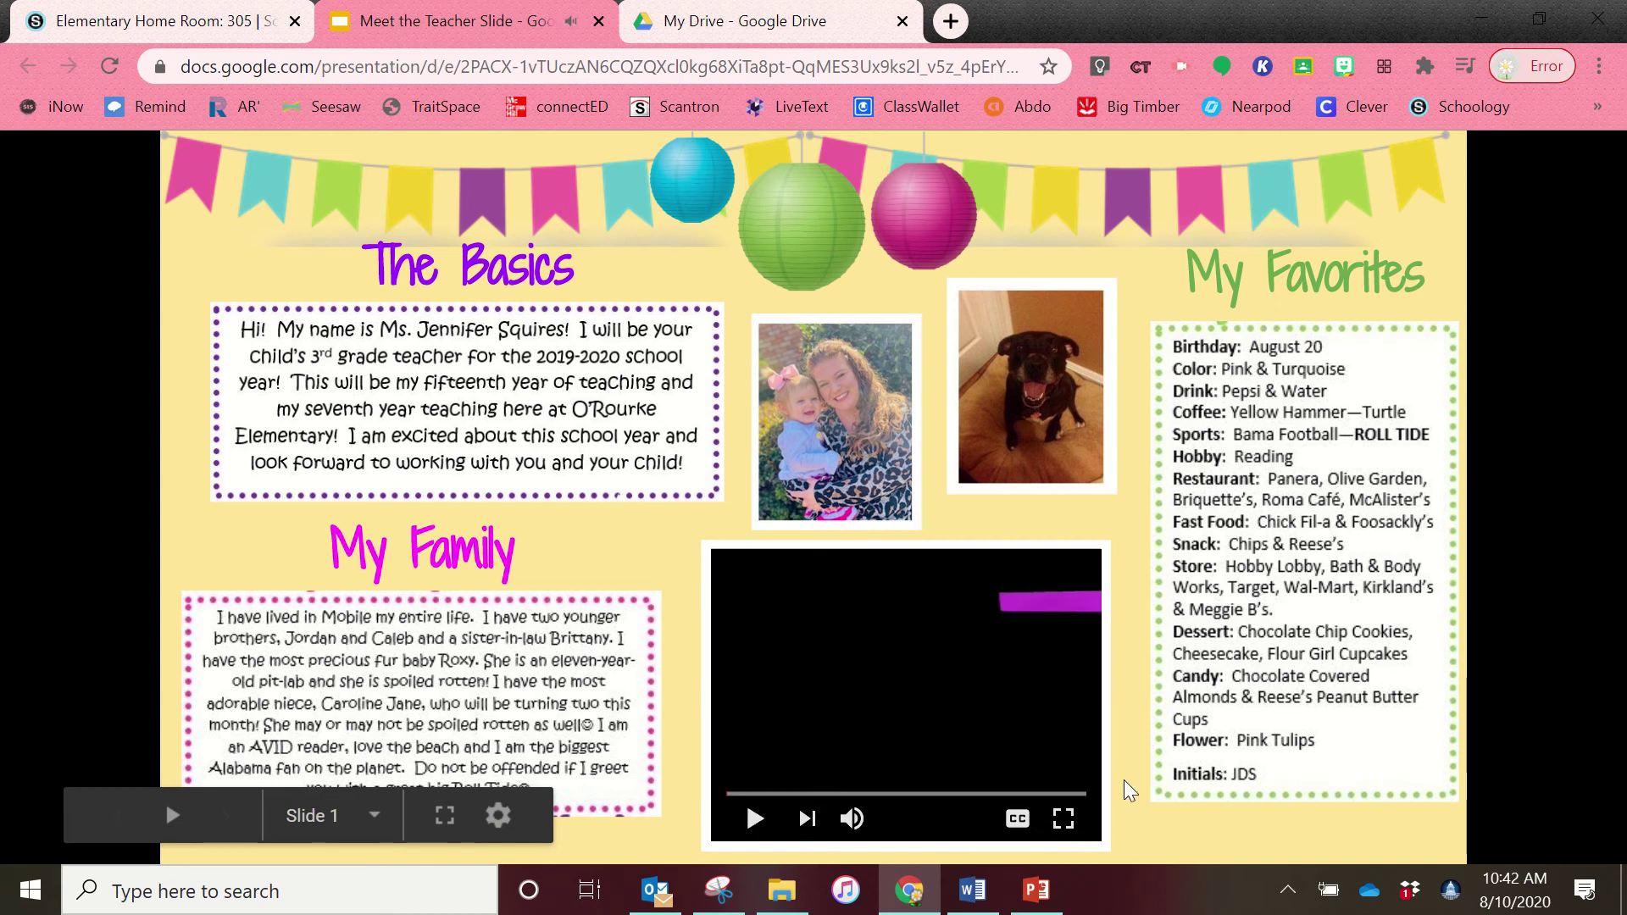
click(599, 21)
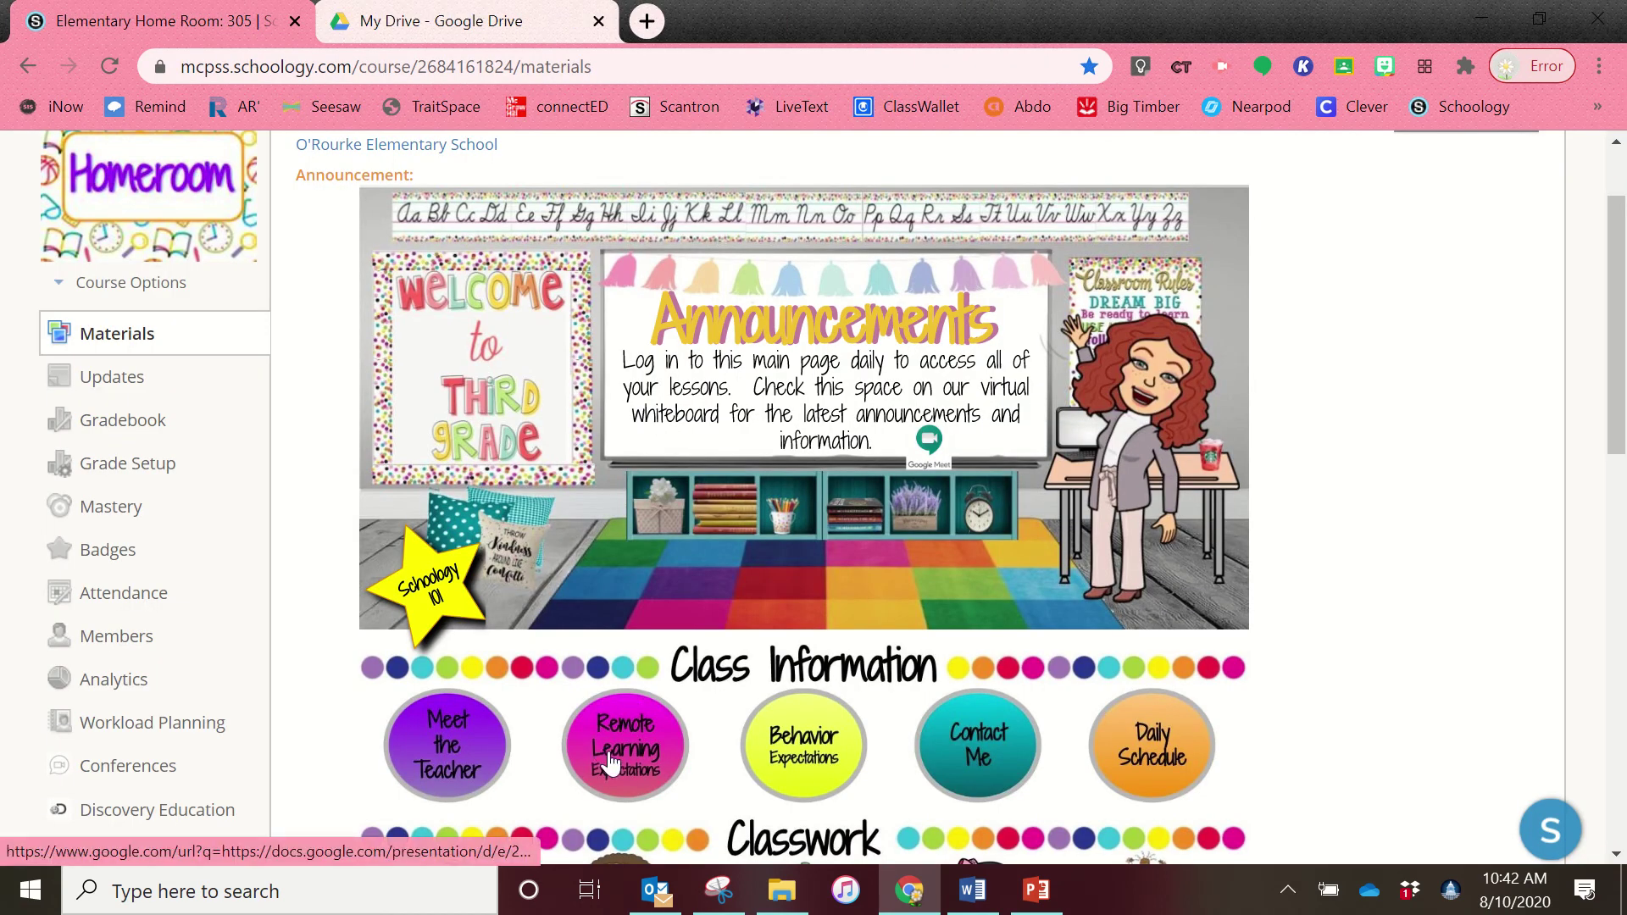
- View the Remote Learning Expectations and Behavior Expectations slides from Class Information, closing each one
click(610, 760)
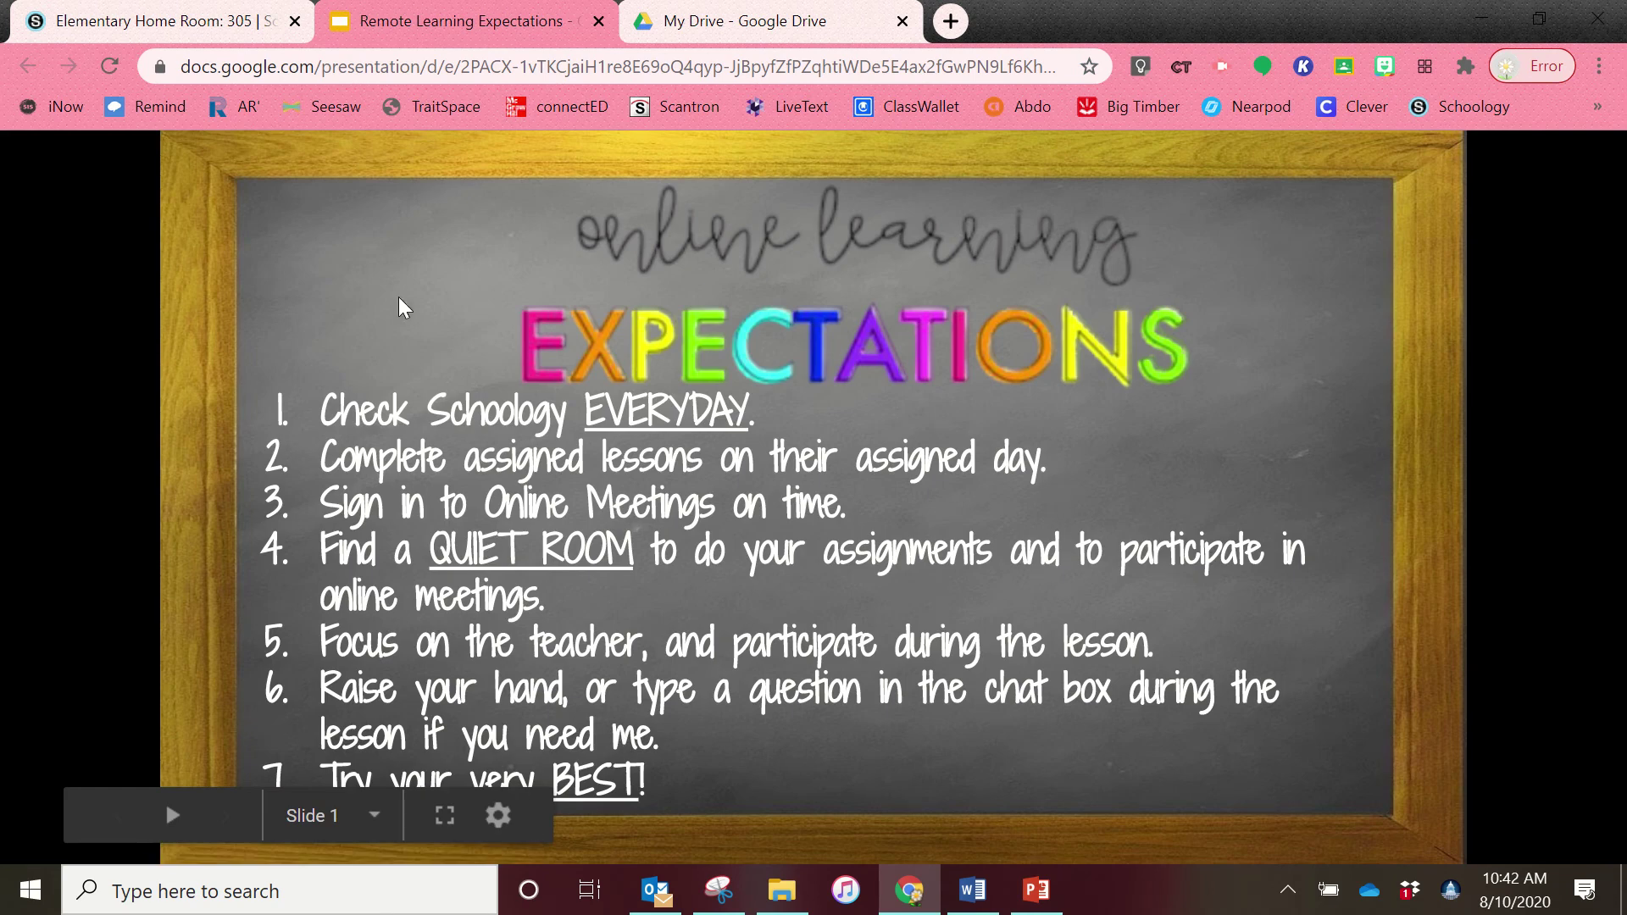
click(599, 20)
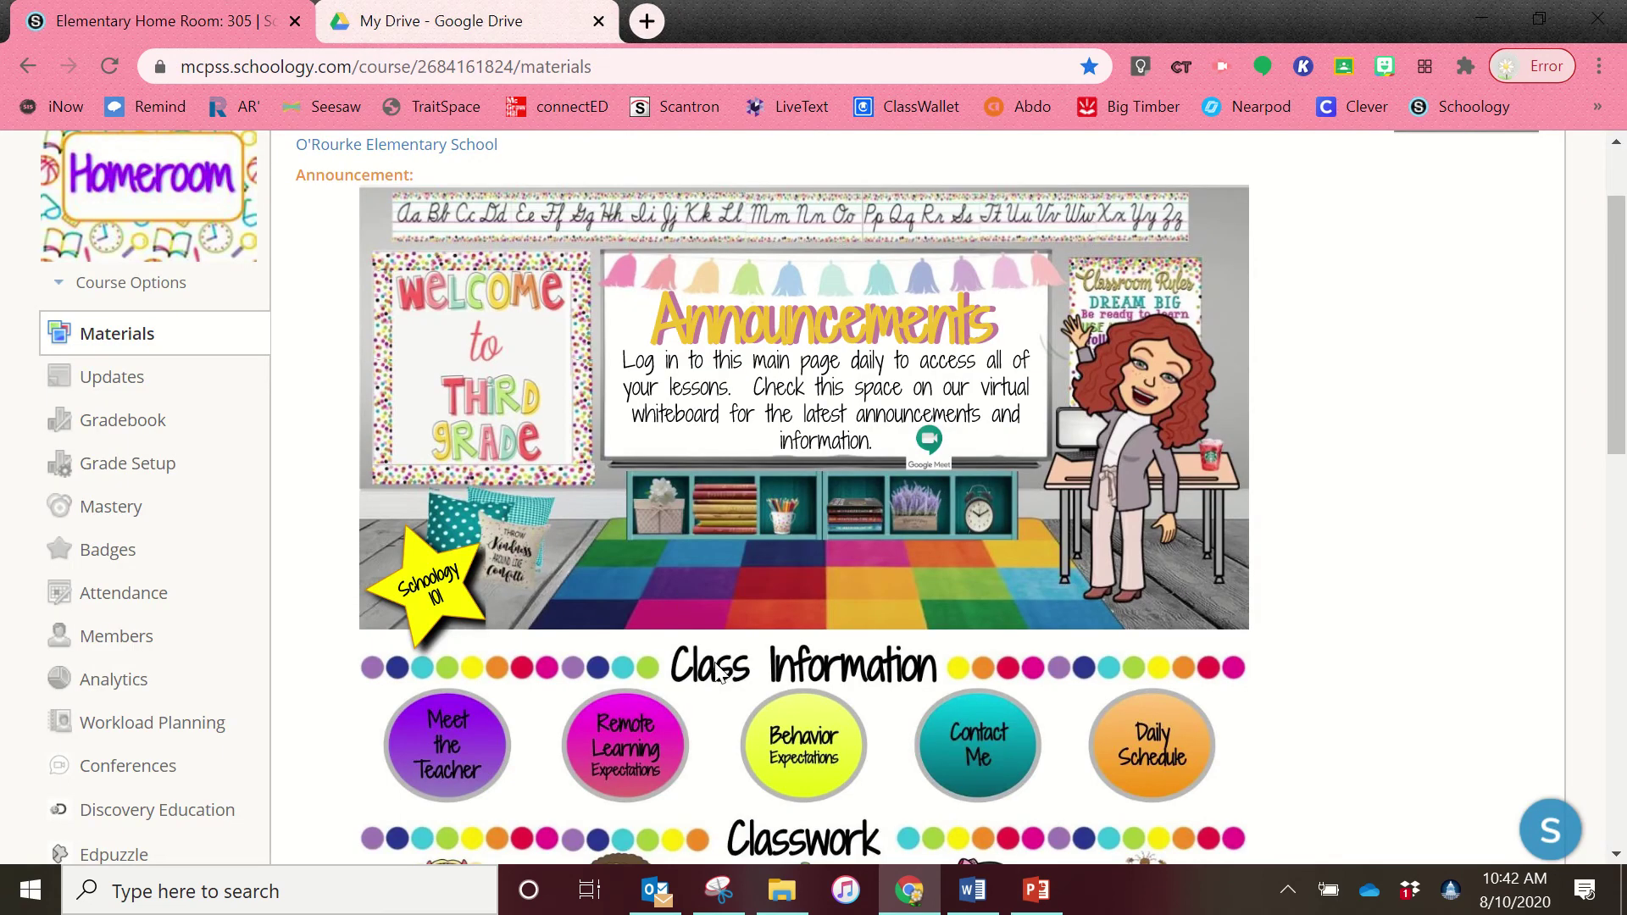
click(803, 742)
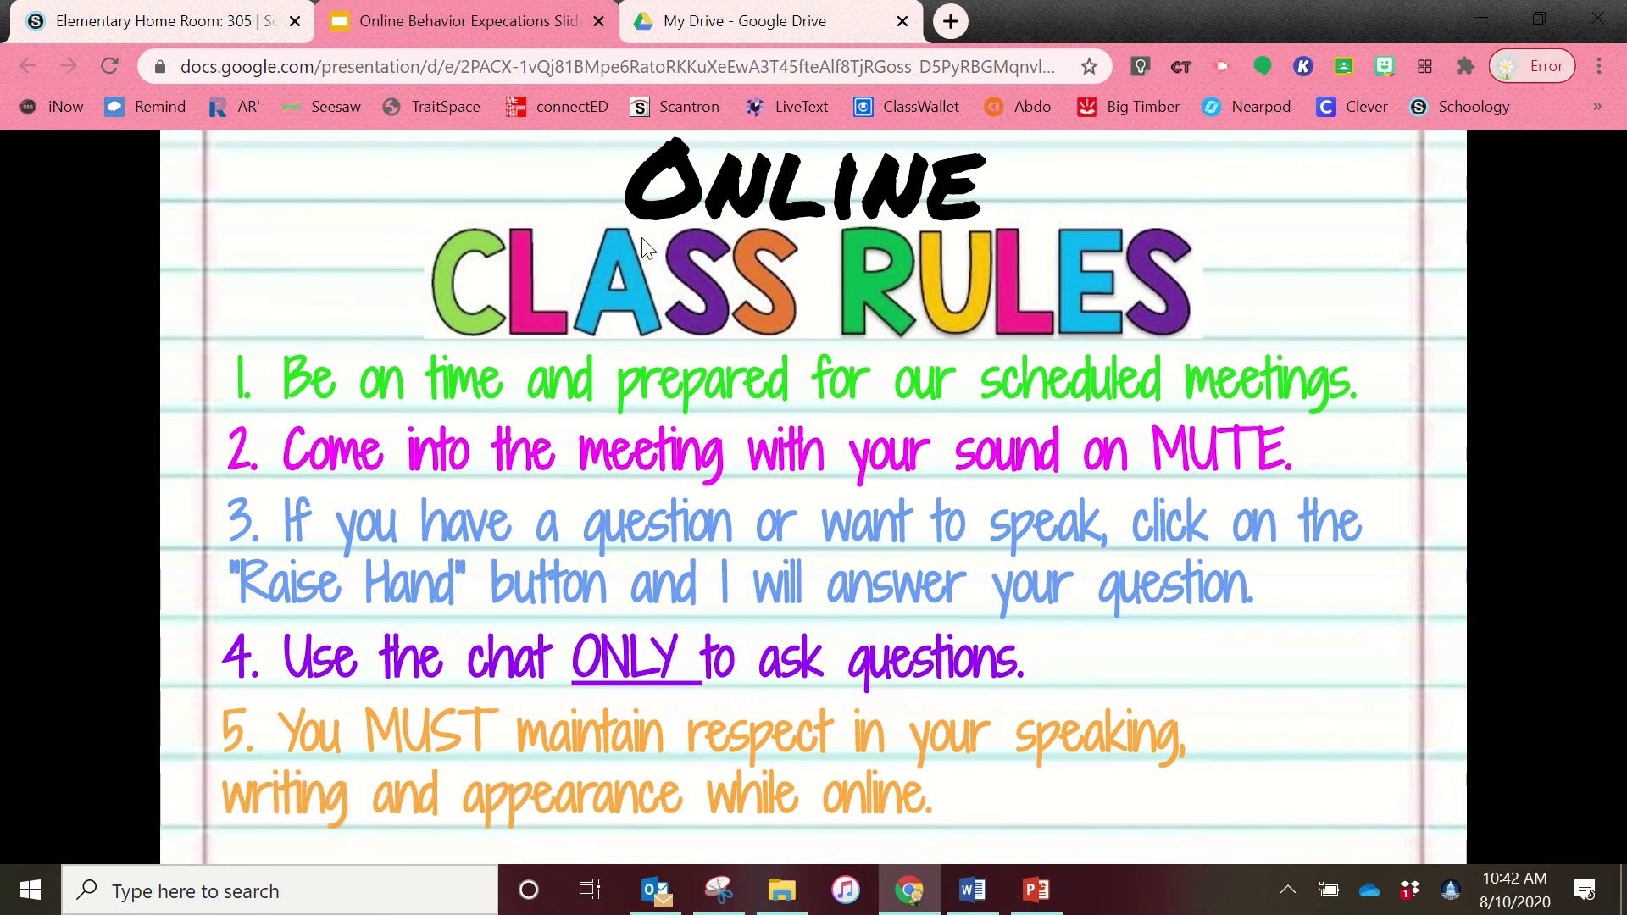
click(598, 22)
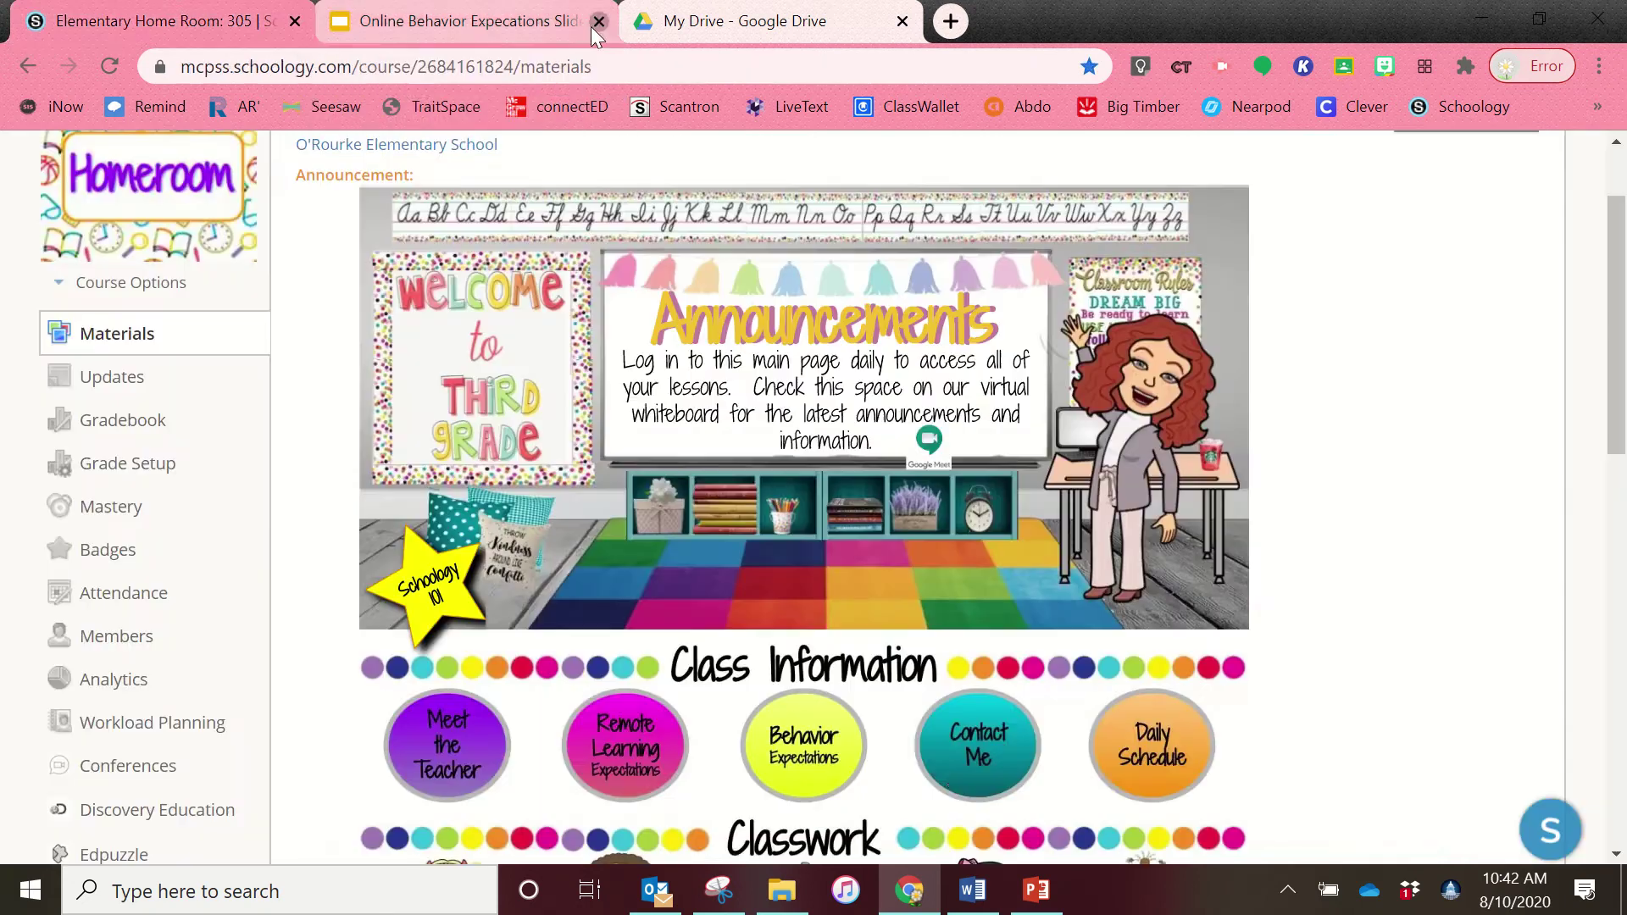
- View the Contact Me and Daily Schedule slides from Class Information, closing each one
click(944, 780)
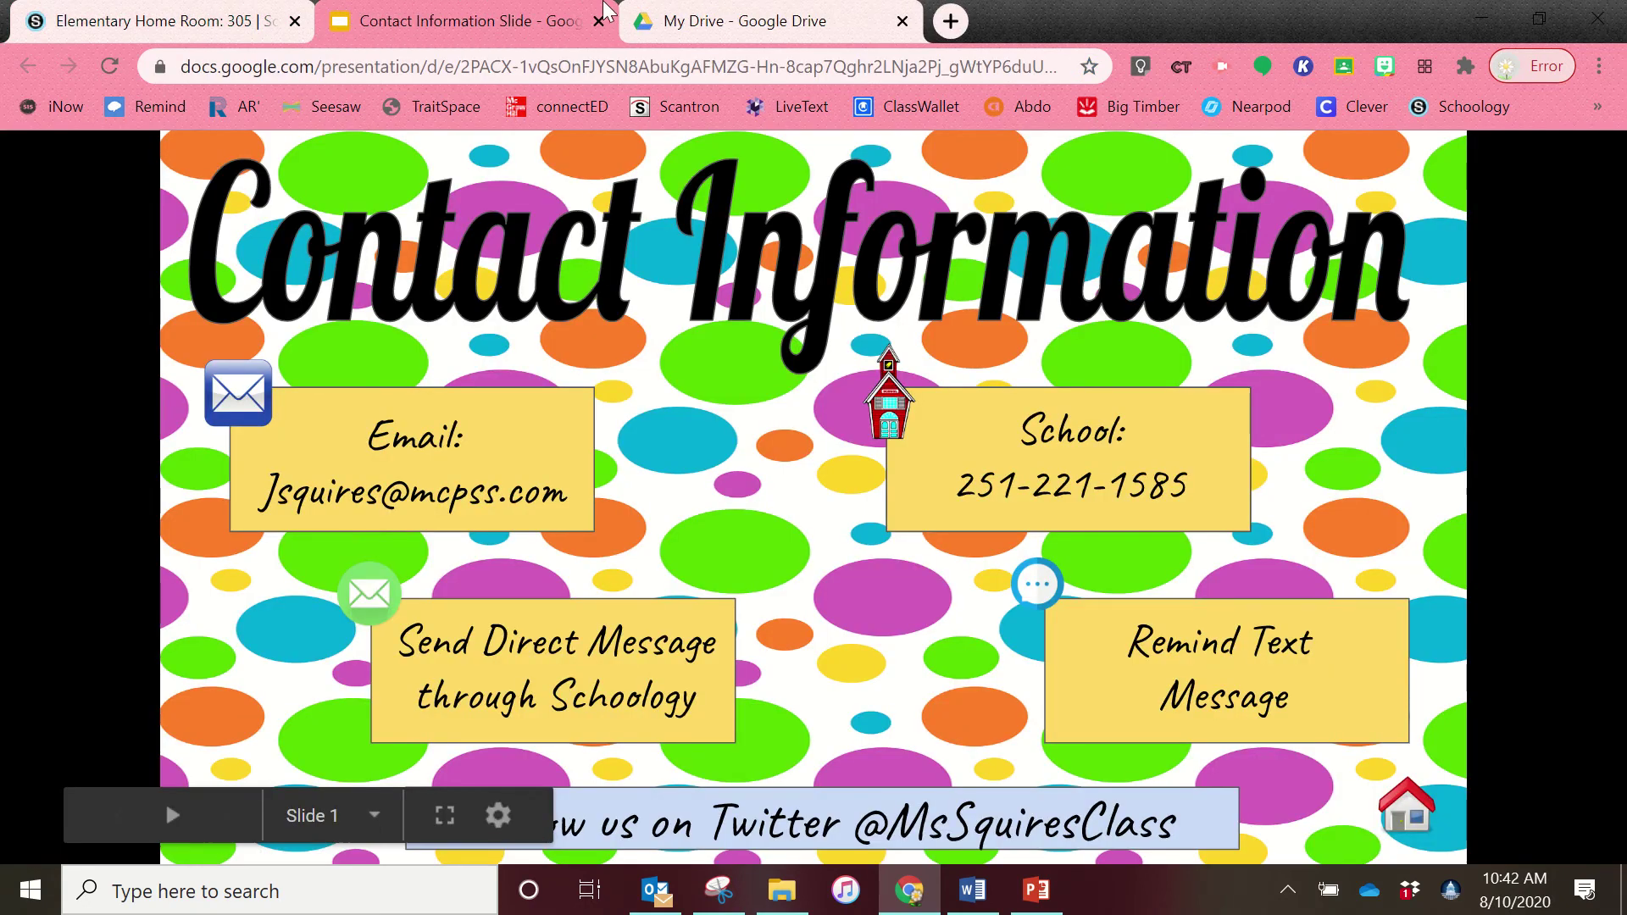
click(597, 22)
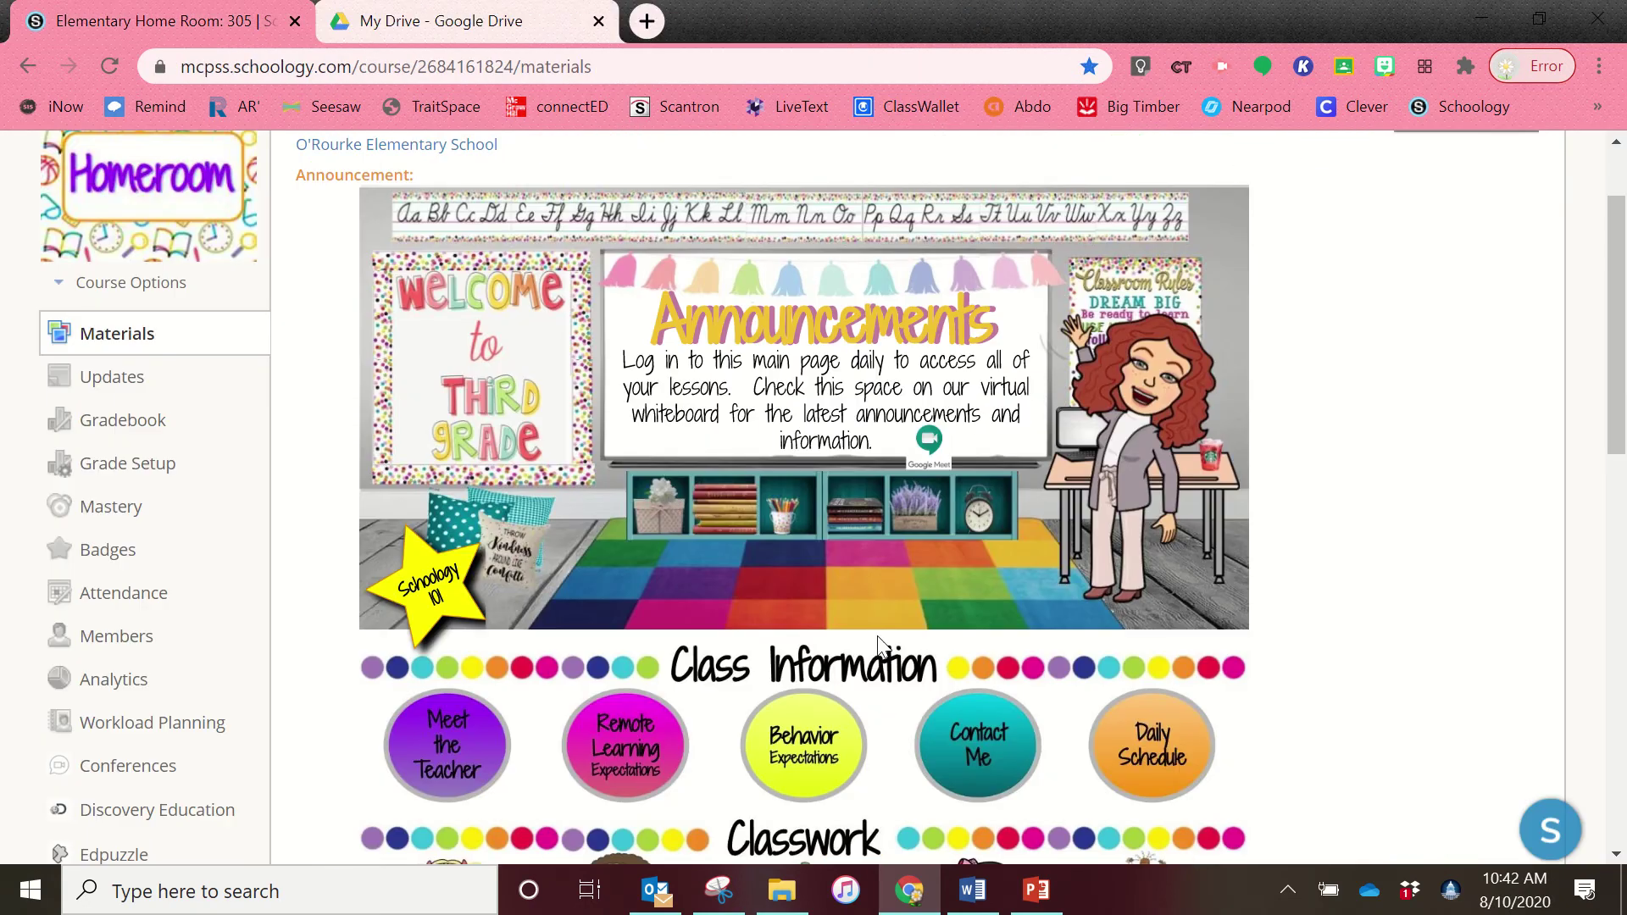
click(1166, 750)
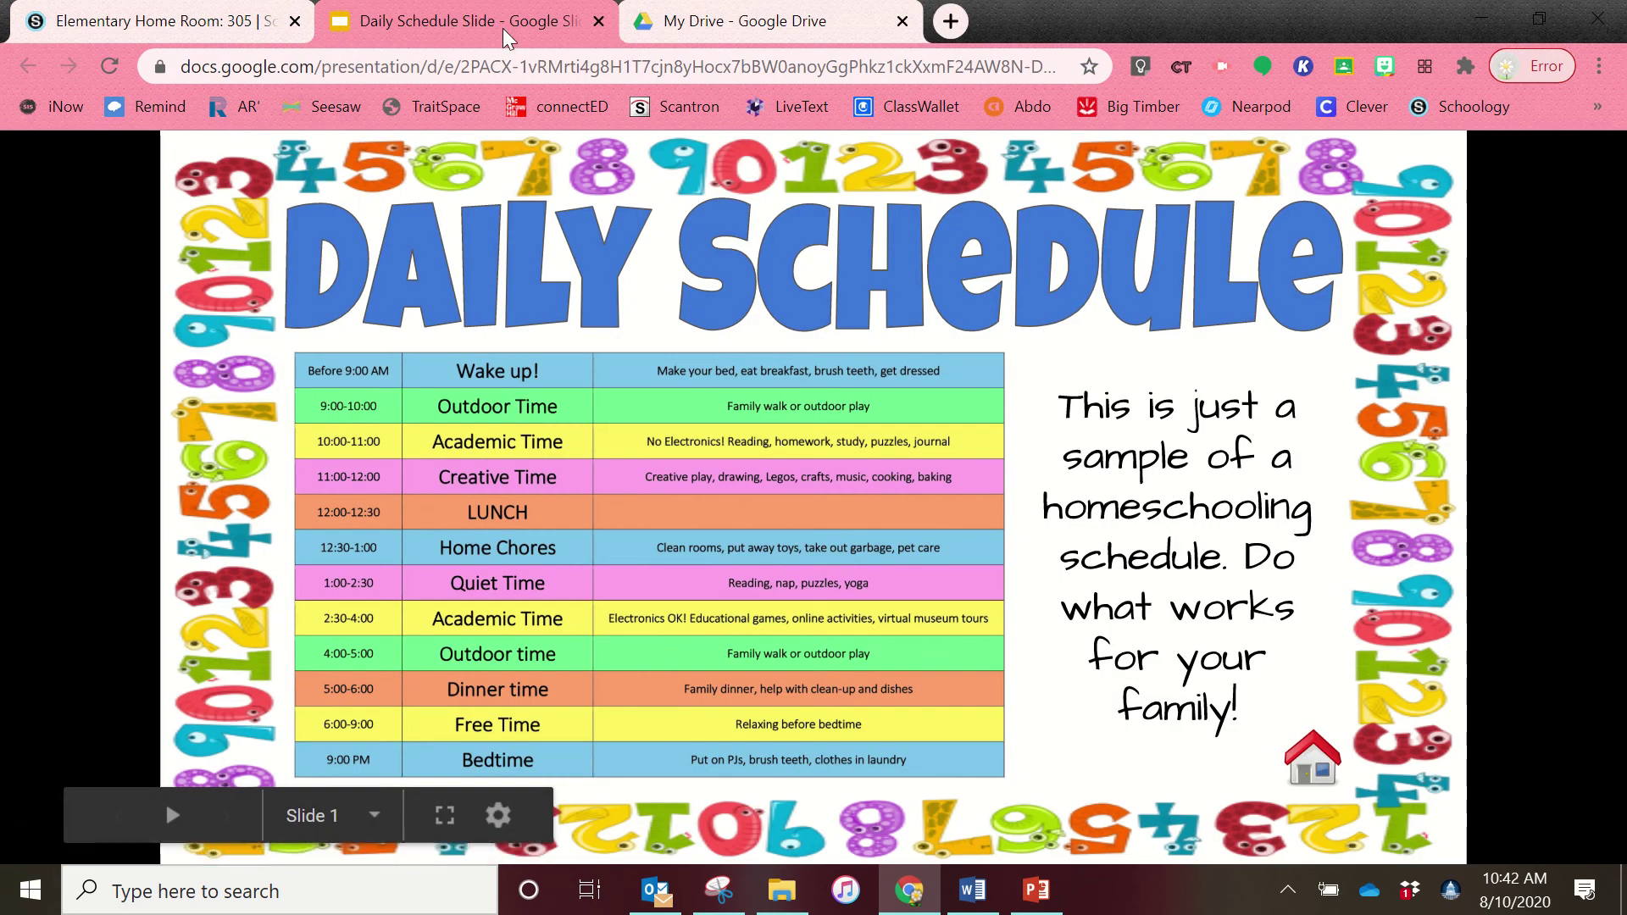
click(598, 22)
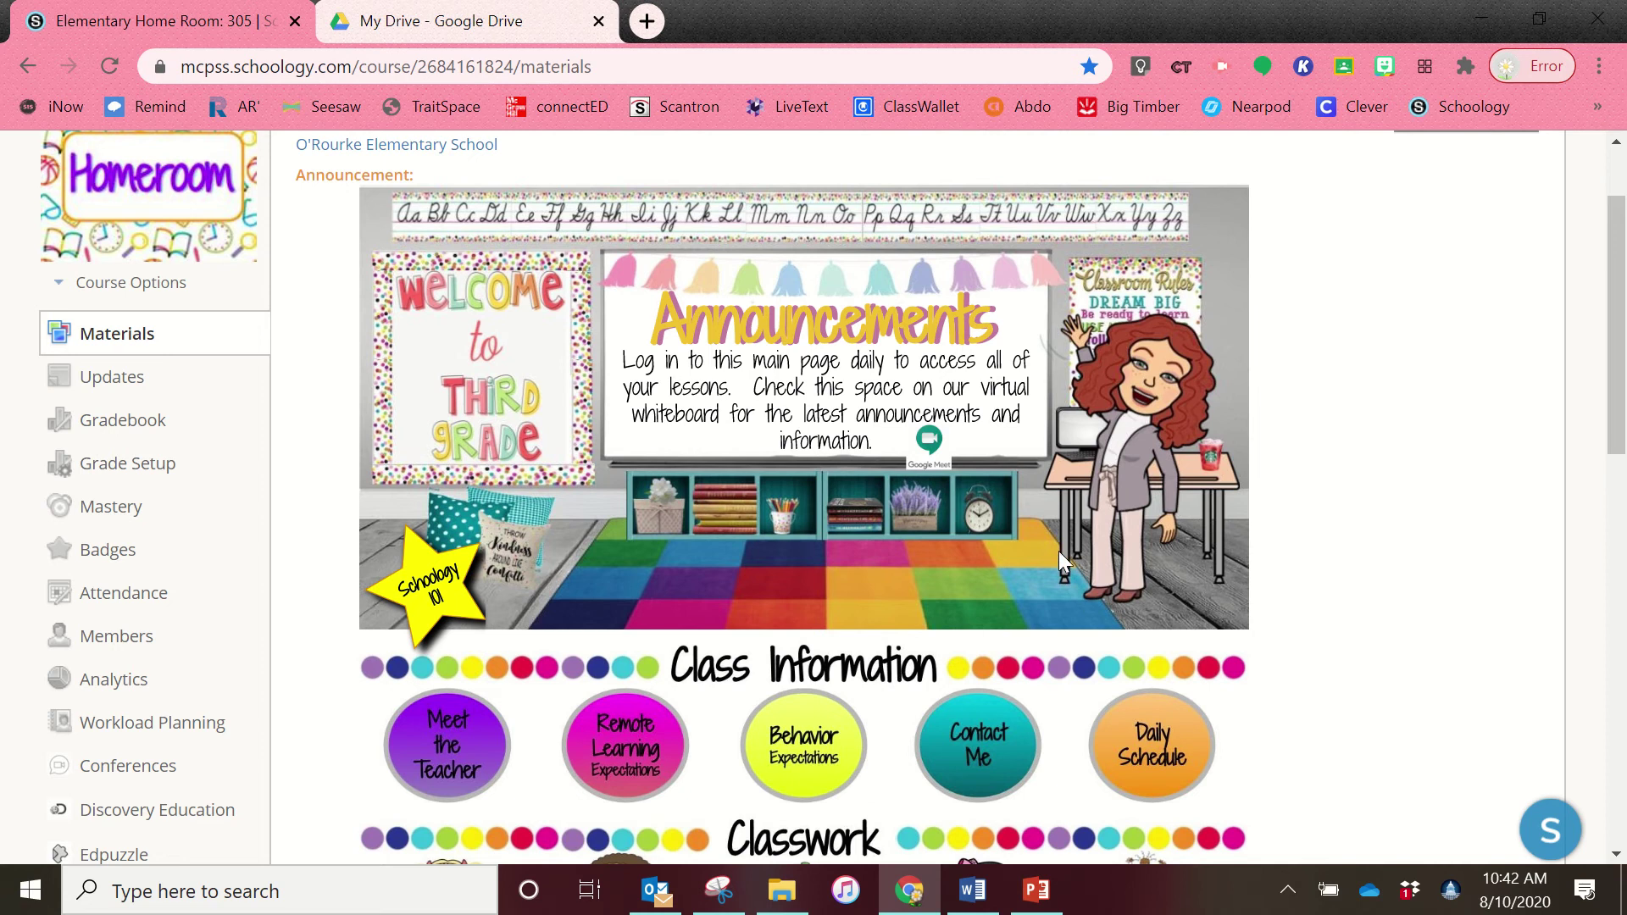
- Look over the Classwork links on the homeroom page and reopen Elementary Home Room from the course list
scroll(1059, 551, down, 3)
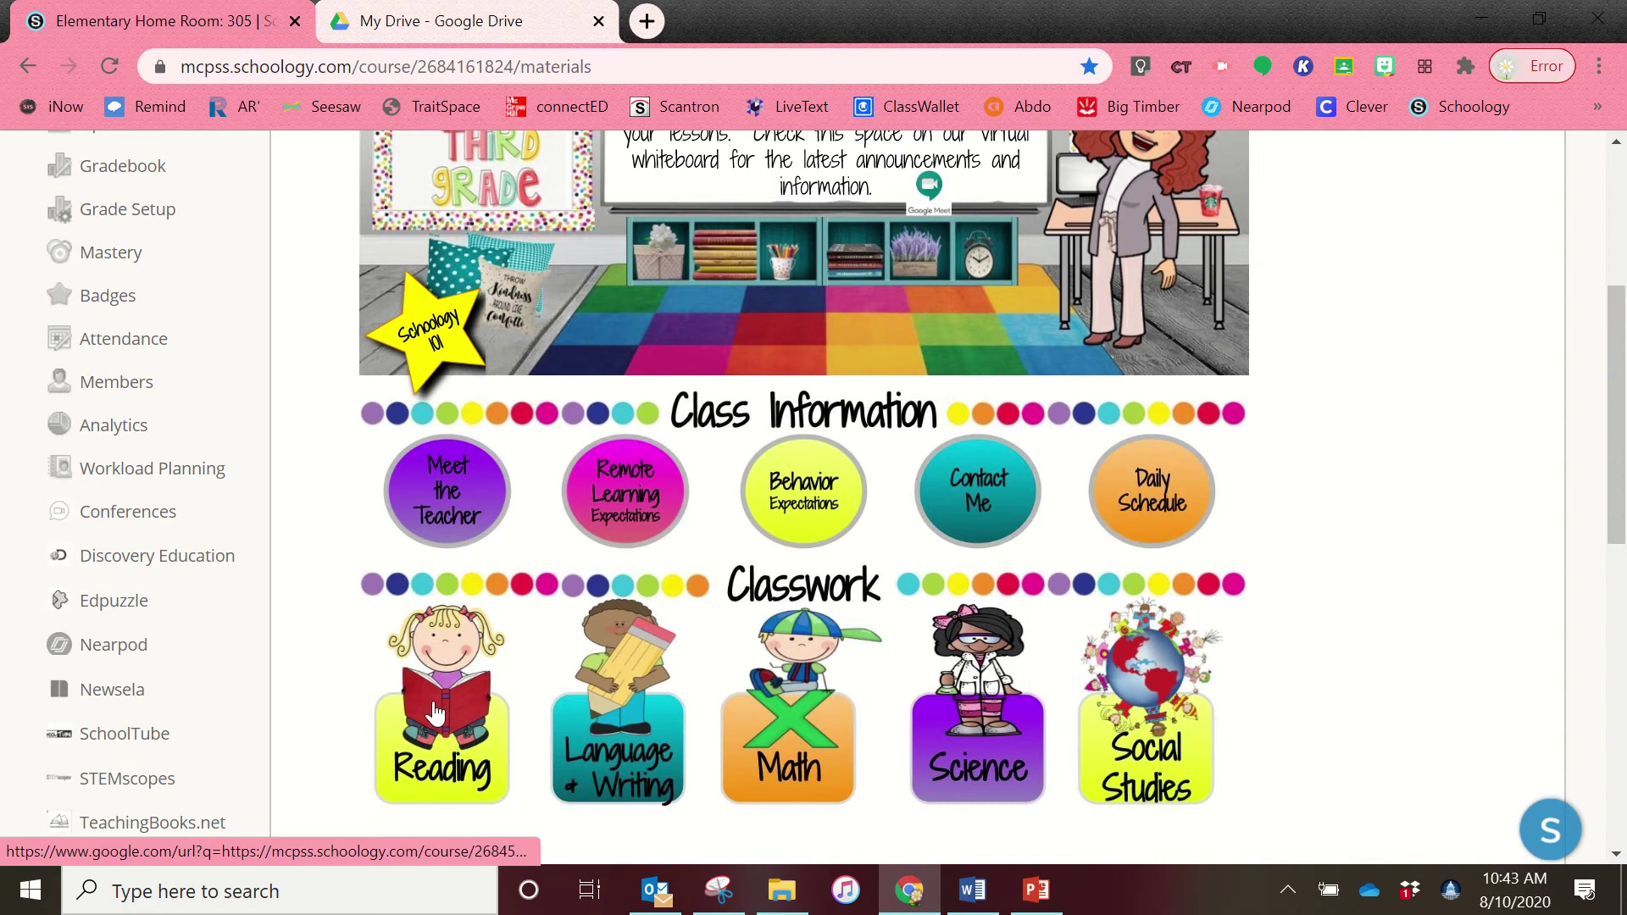
scroll(470, 591, up, 5)
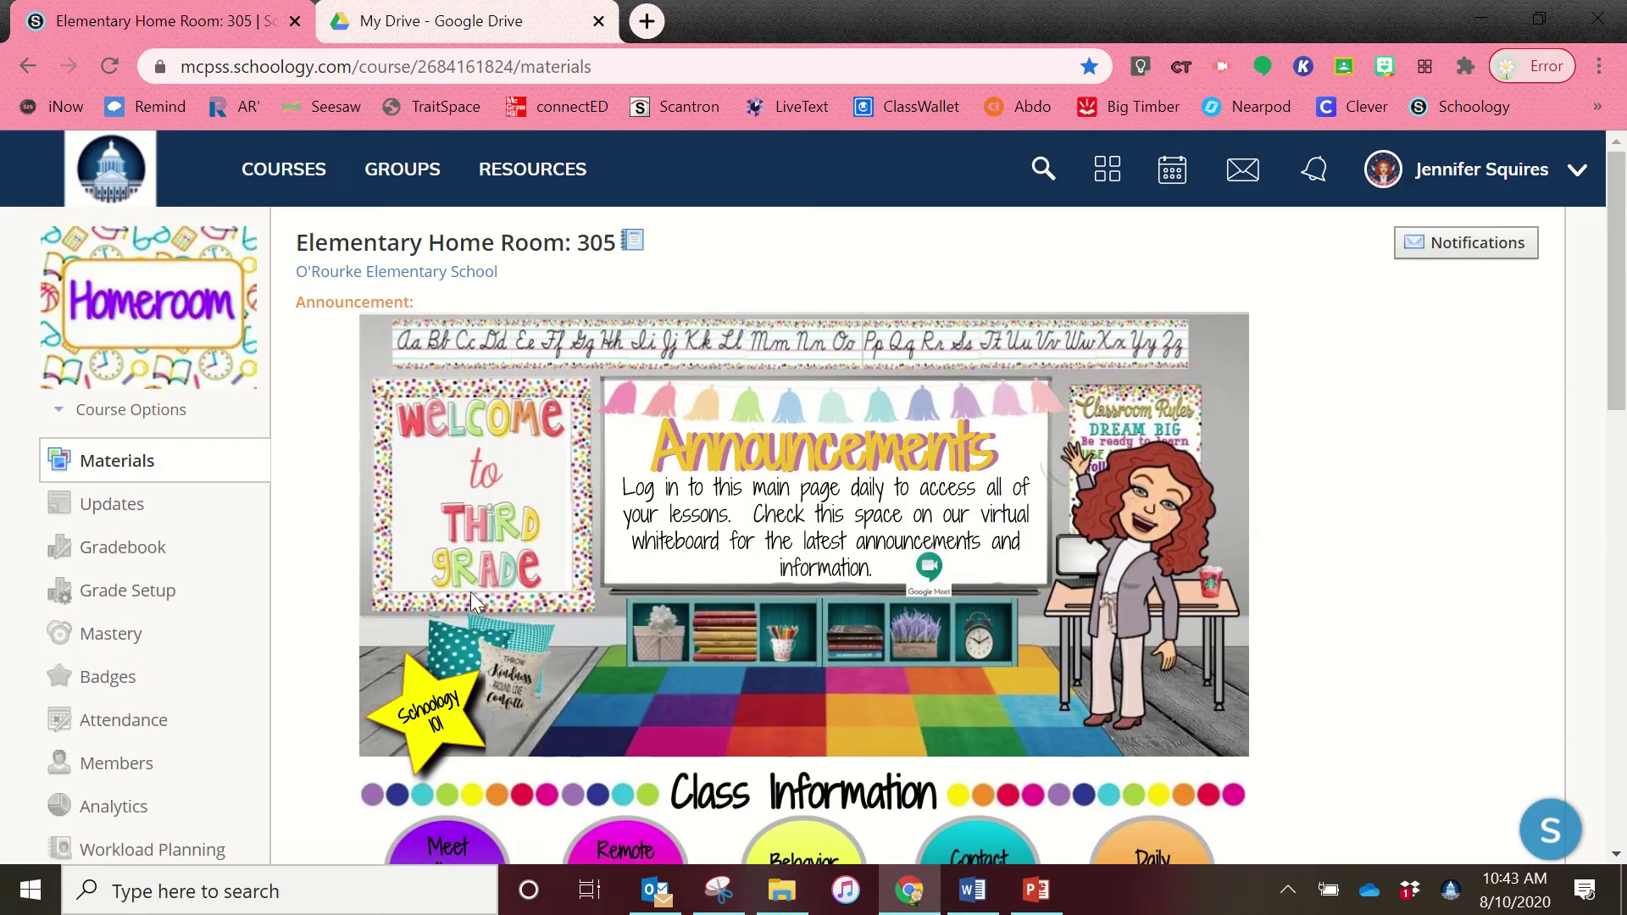
click(308, 172)
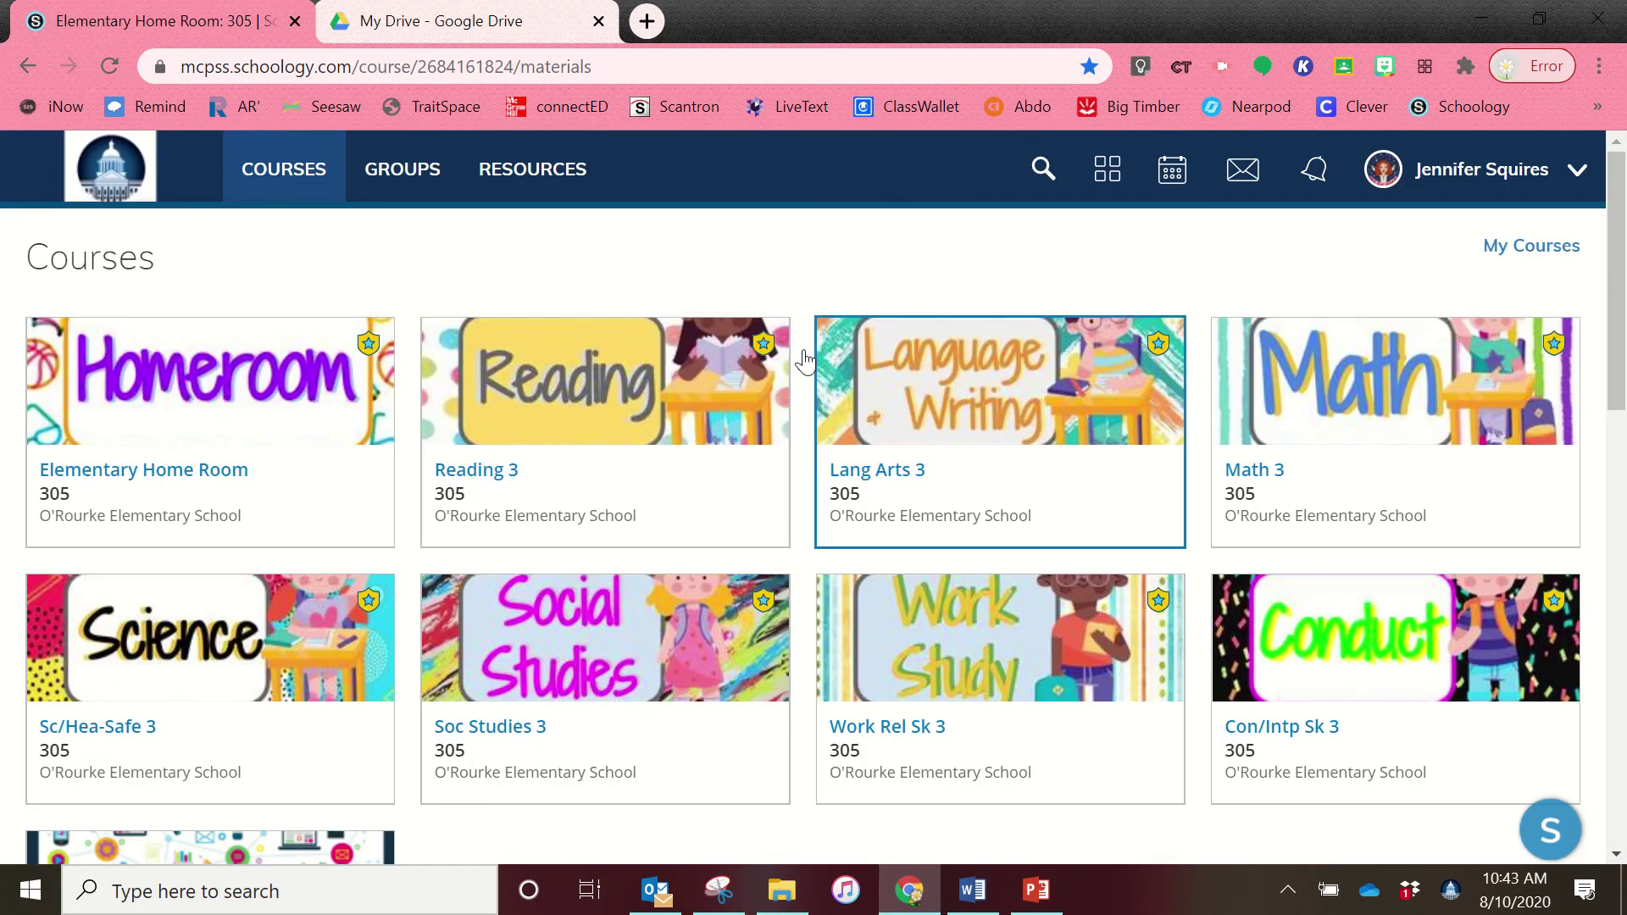
click(208, 424)
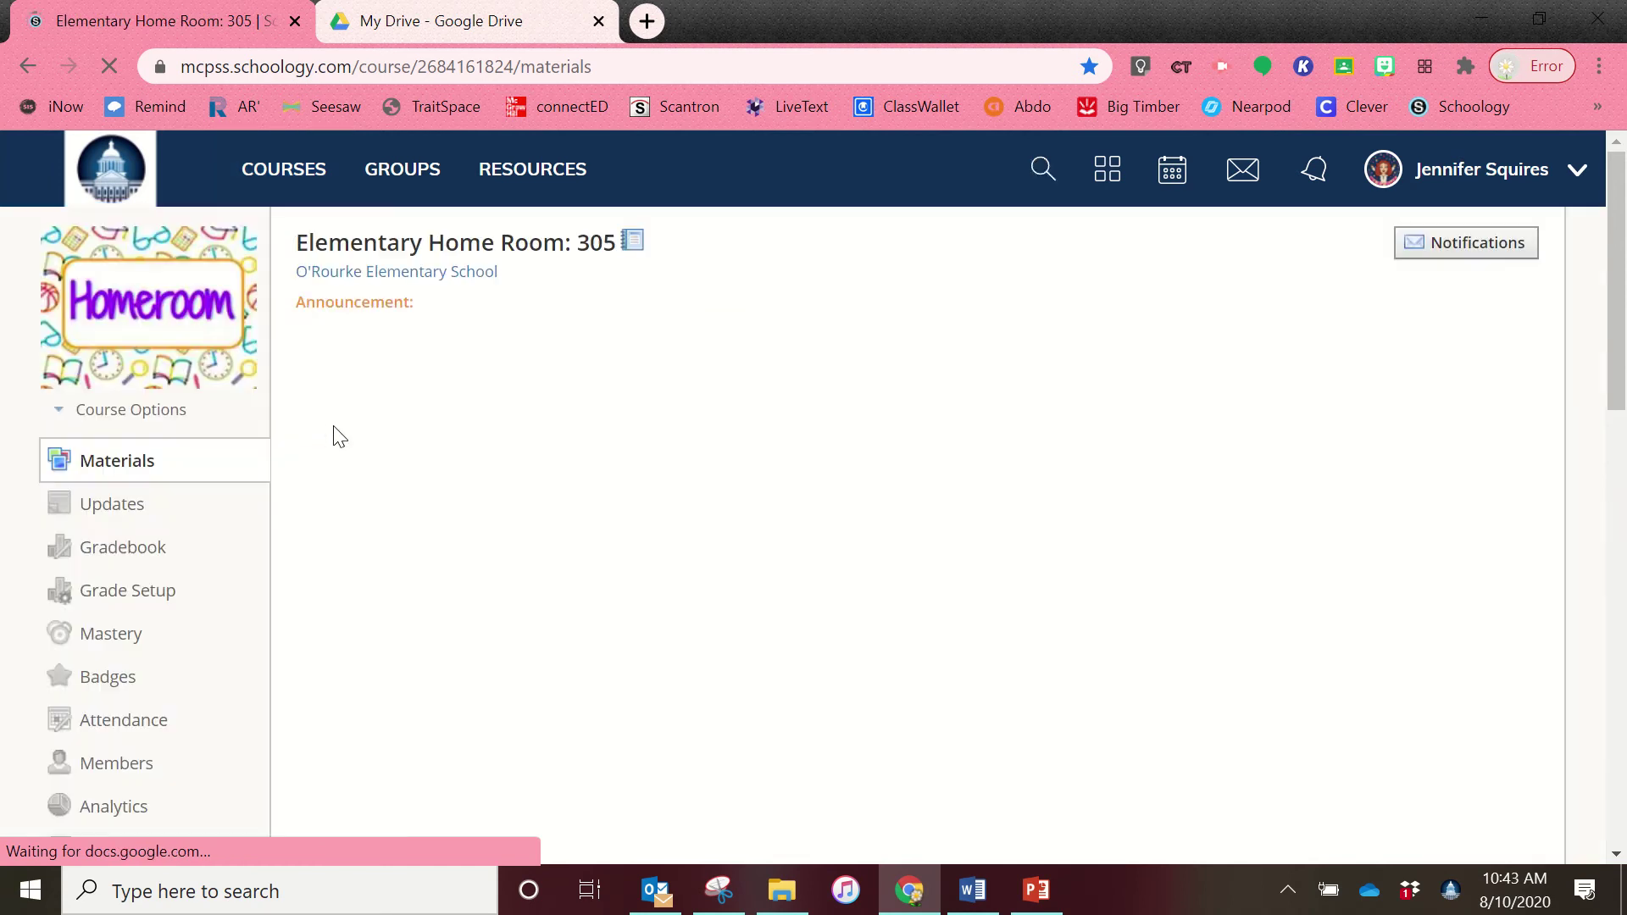
- Open the Reading course from the homeroom page's Classwork section
scroll(703, 449, down, 3)
scroll(708, 444, down, 3)
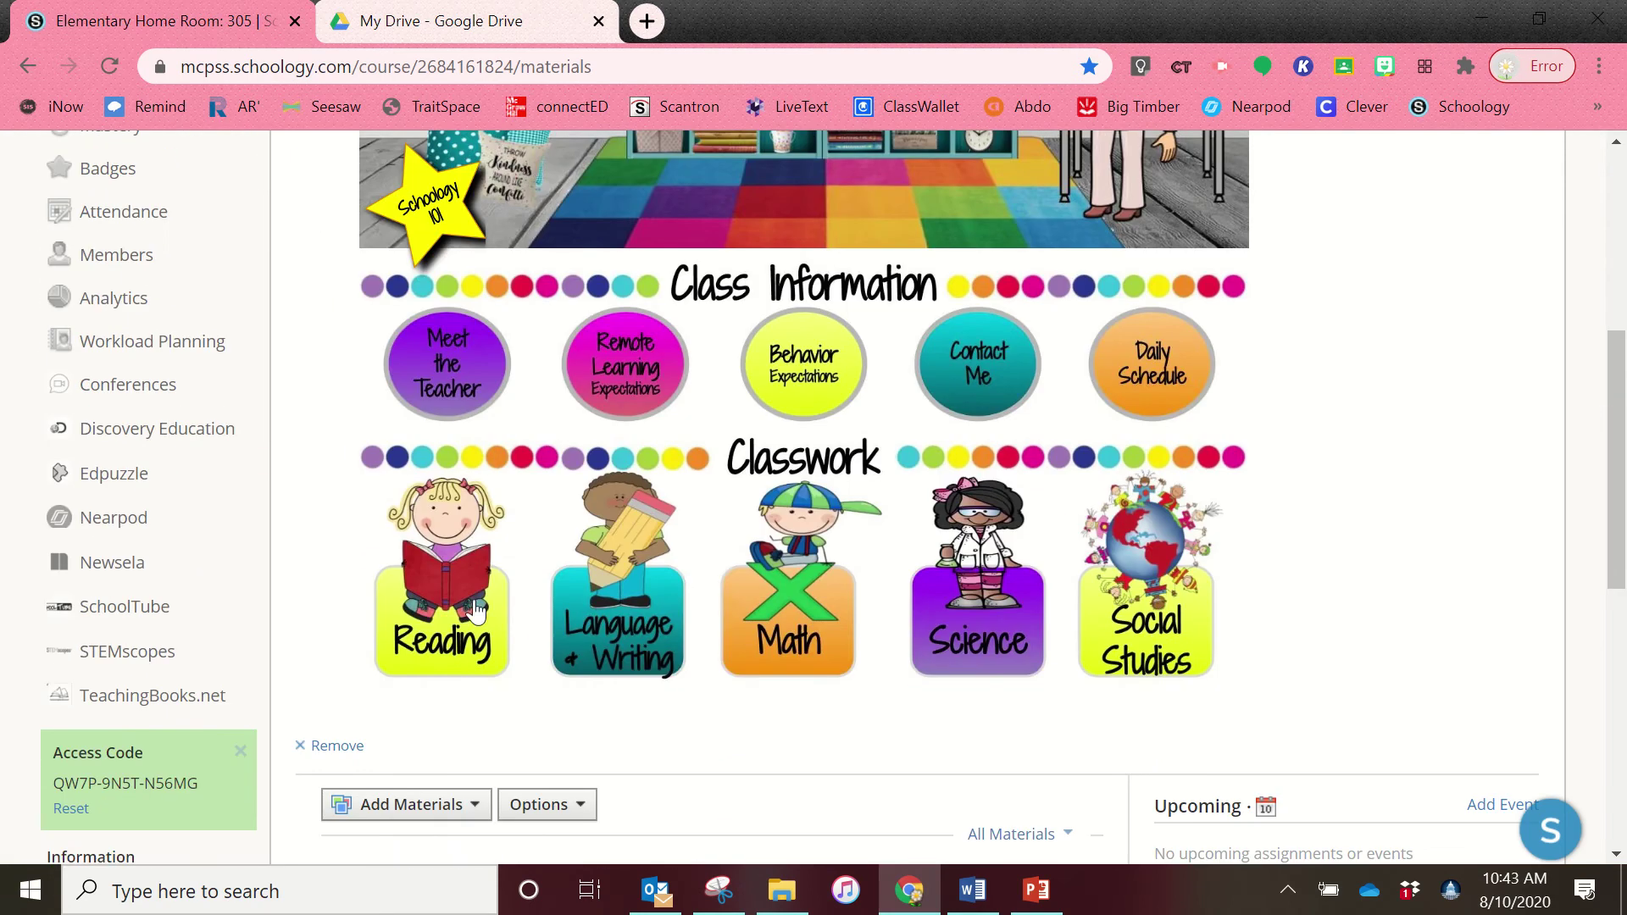
click(466, 583)
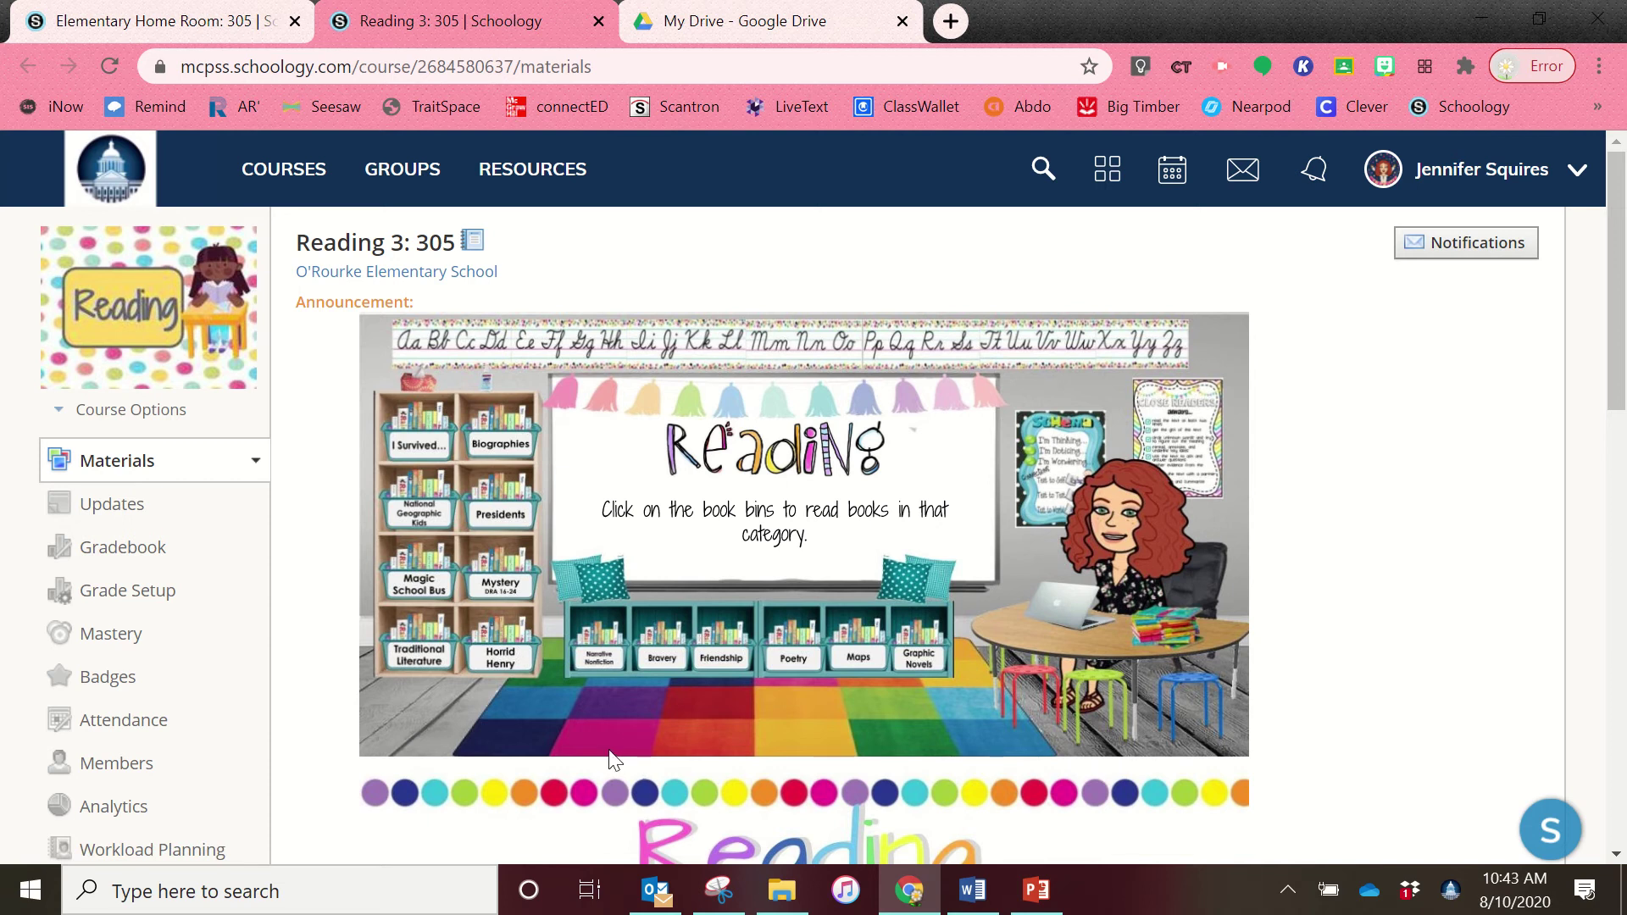
- Open the I Survived book bin, browse its Epic book collection, and close the collection
click(415, 449)
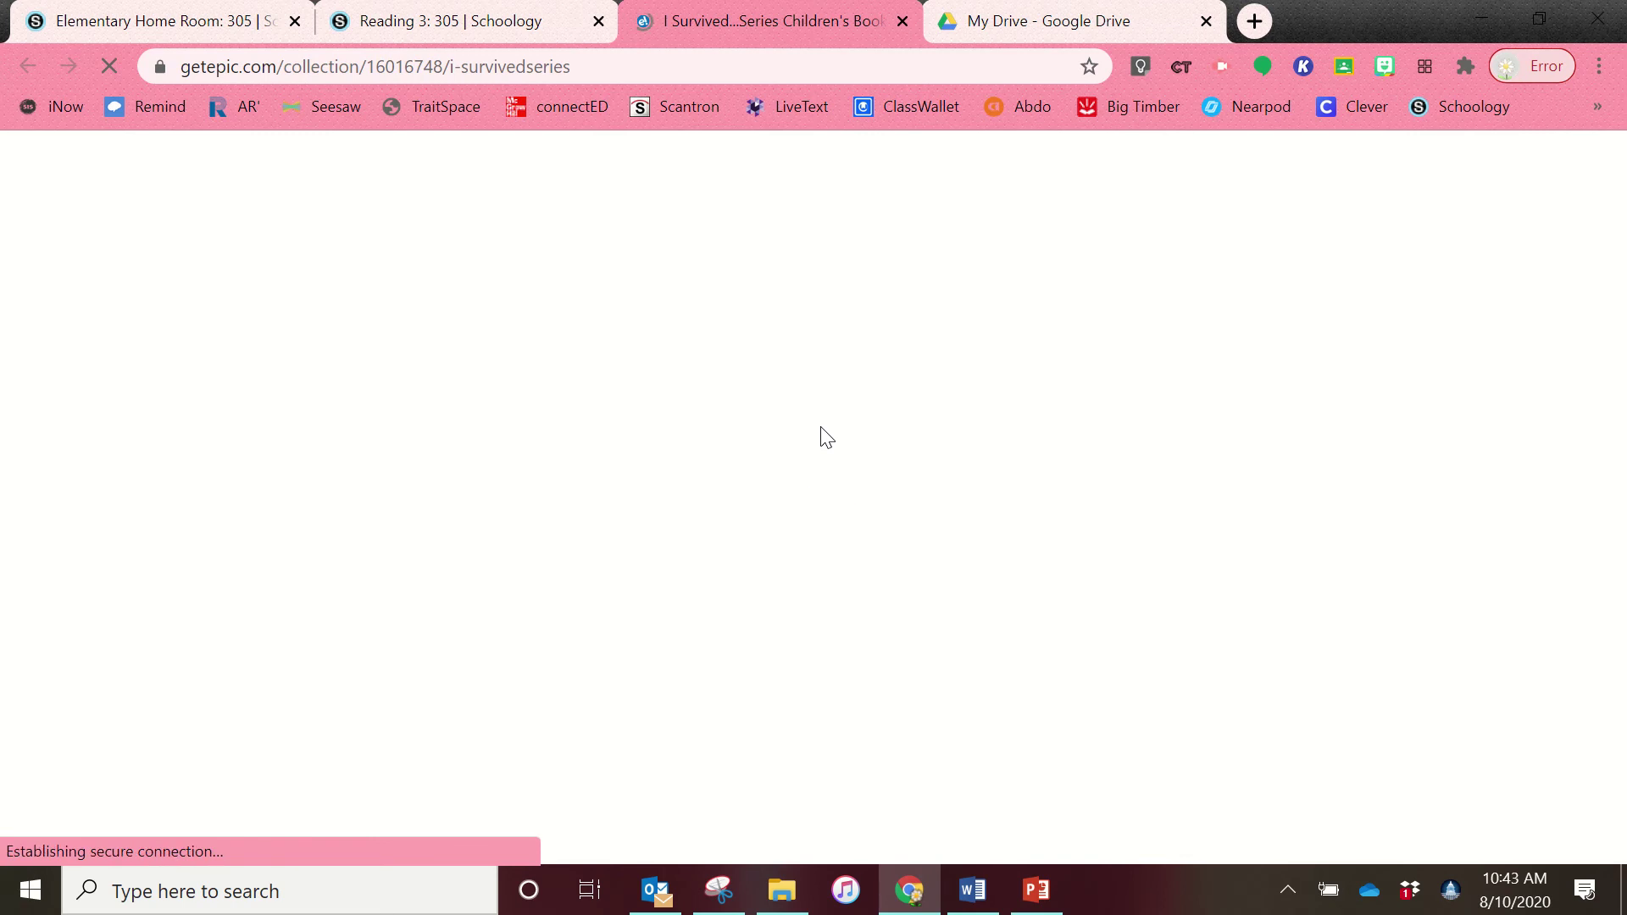
scroll(876, 398, down, 7)
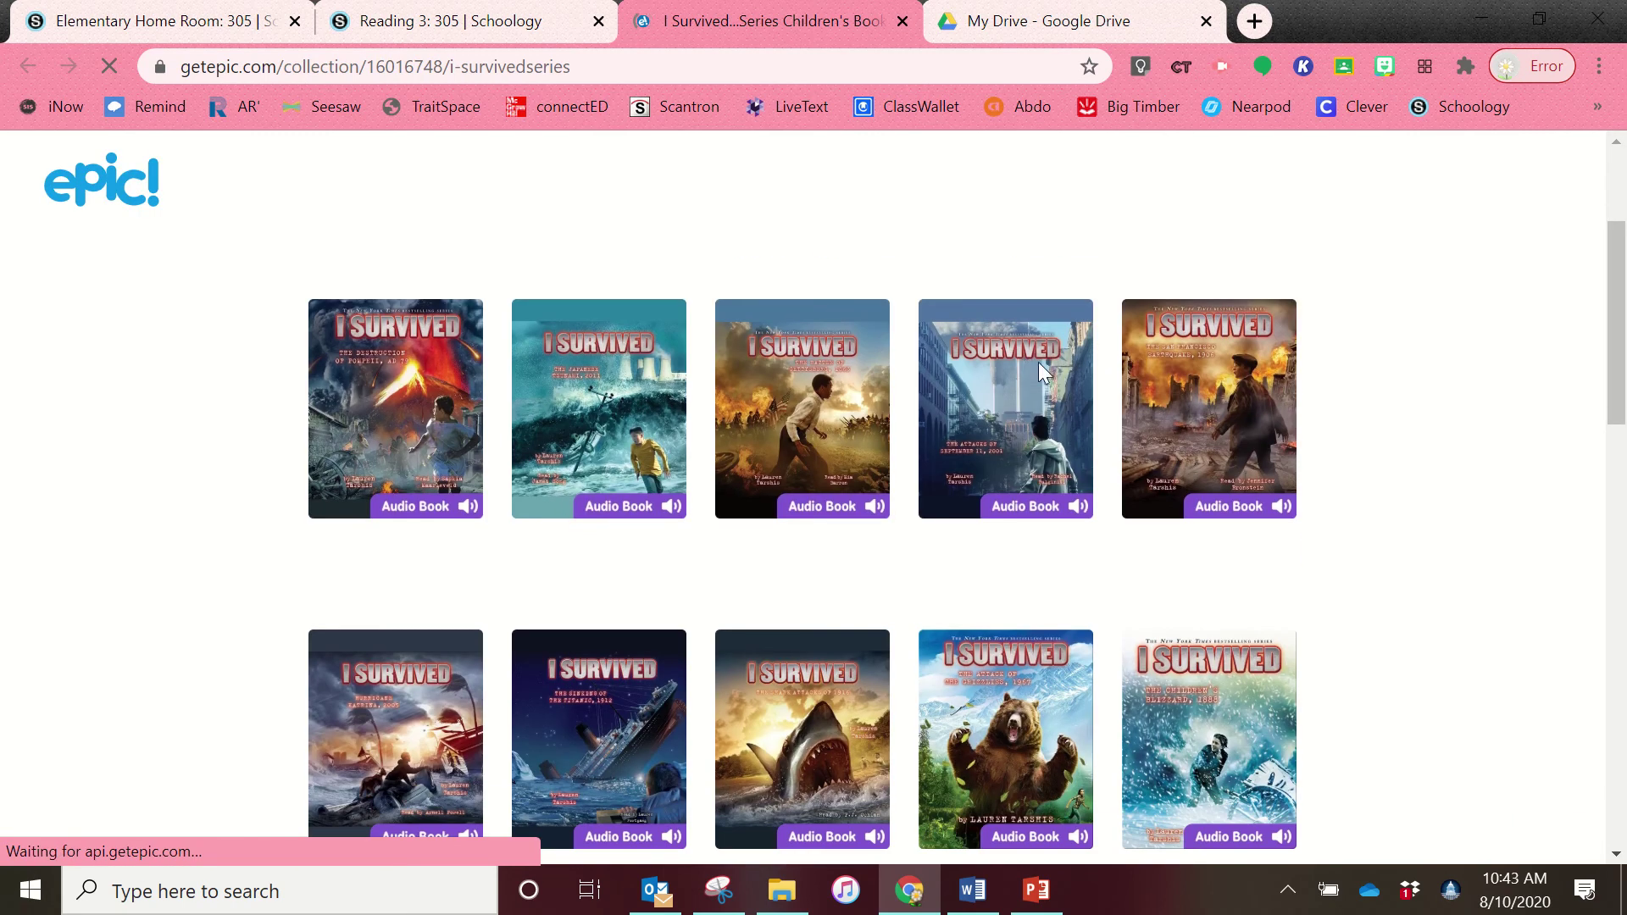
scroll(1049, 428, down, 4)
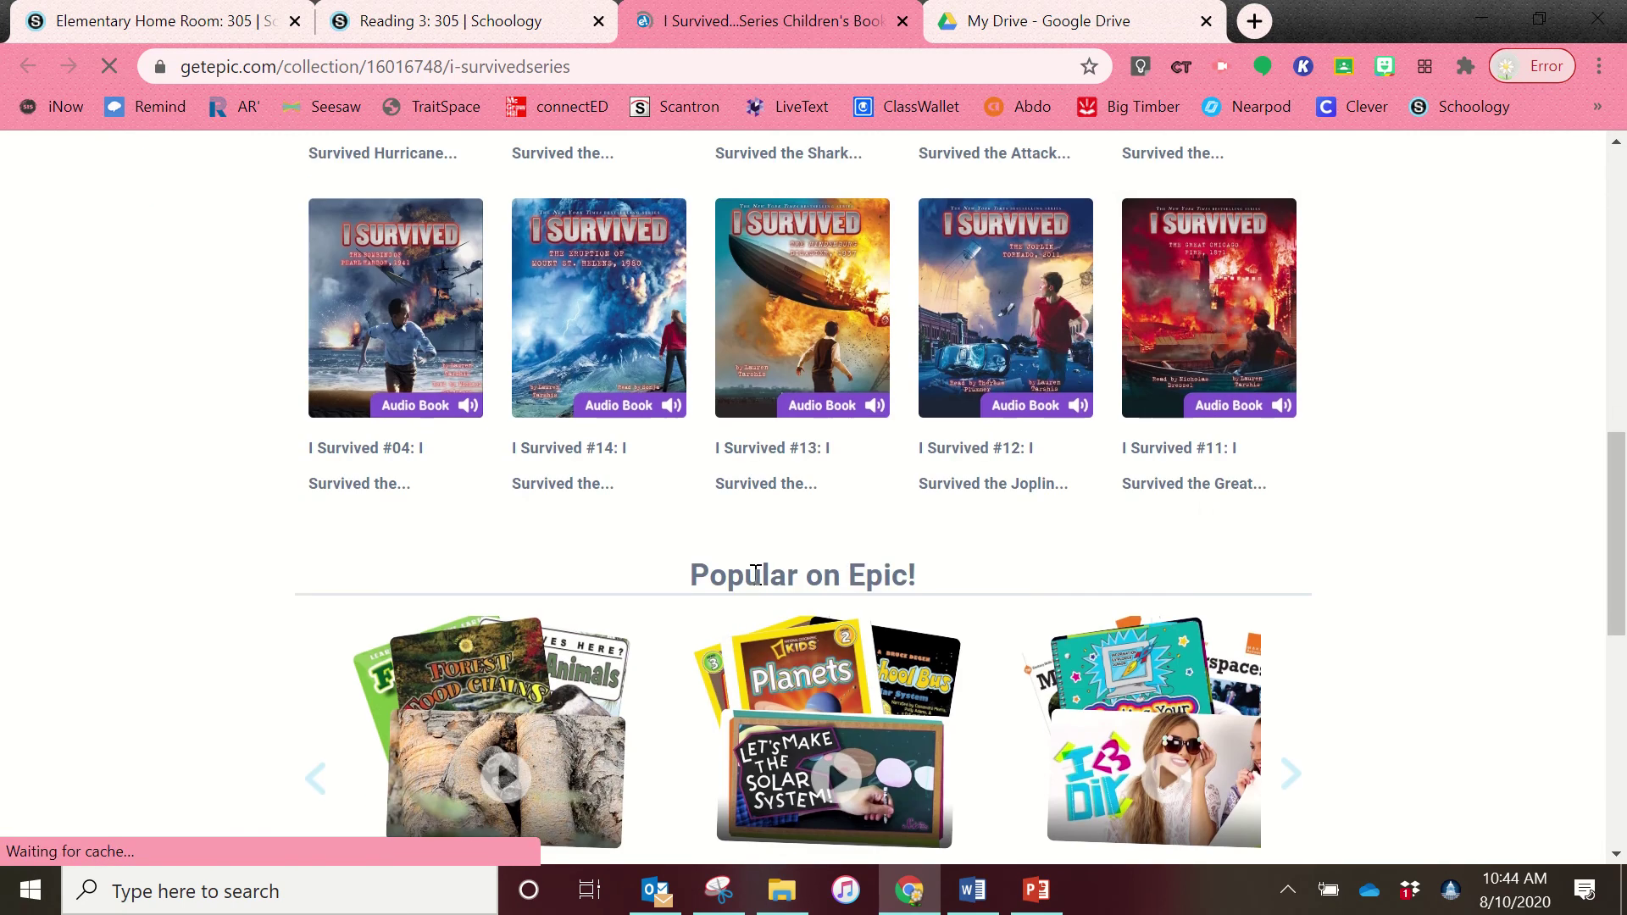
scroll(876, 314, up, 4)
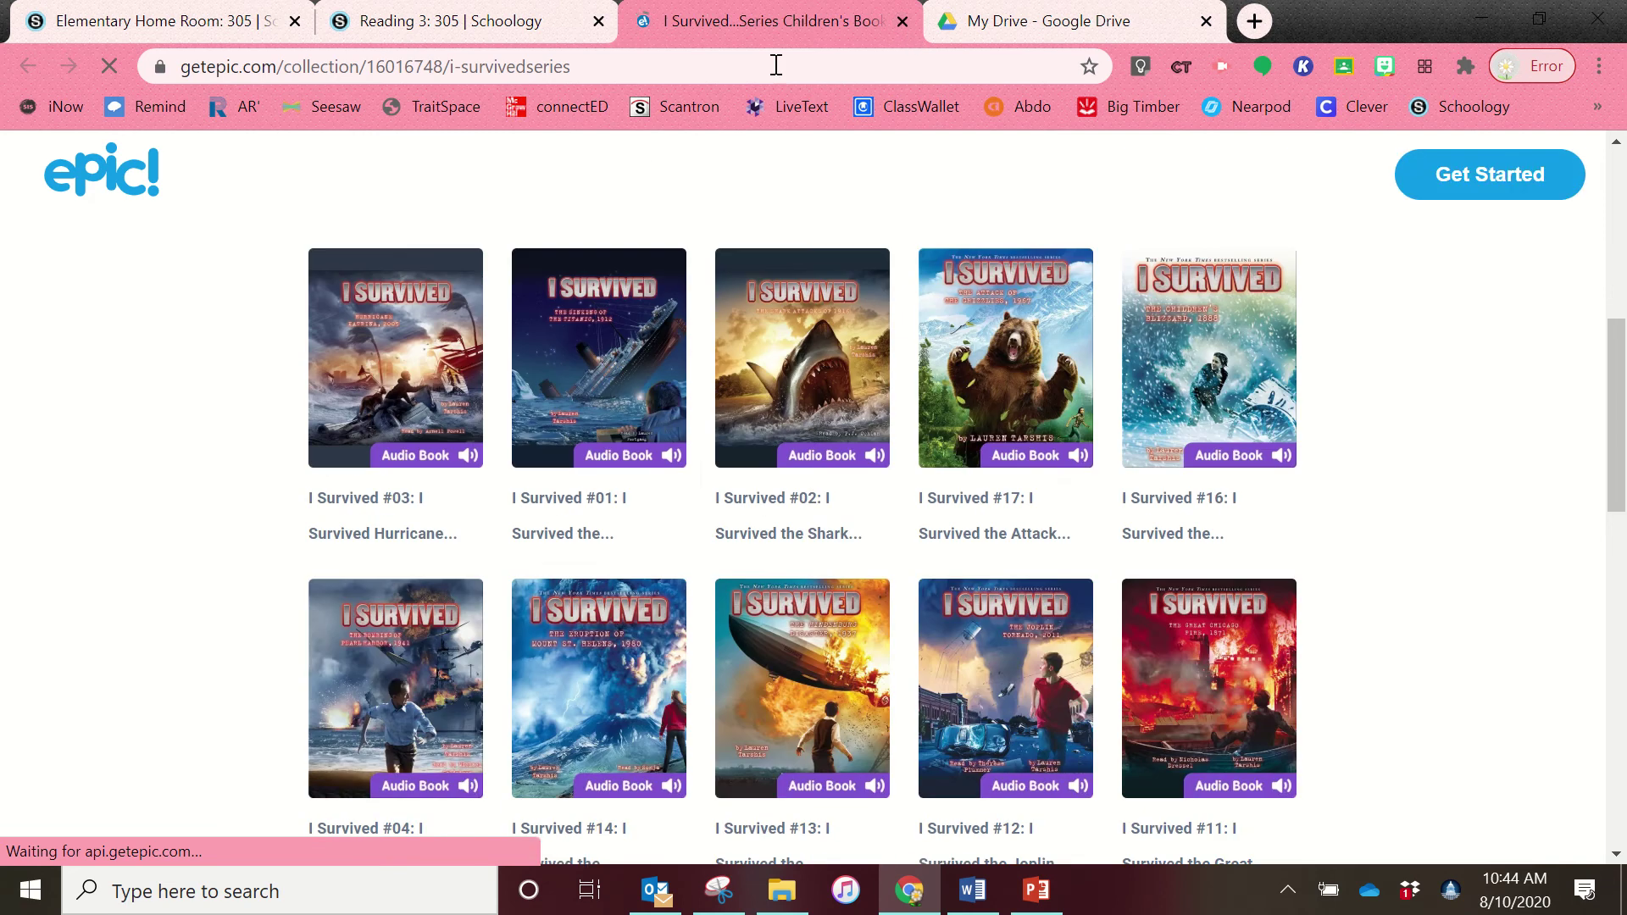
click(904, 22)
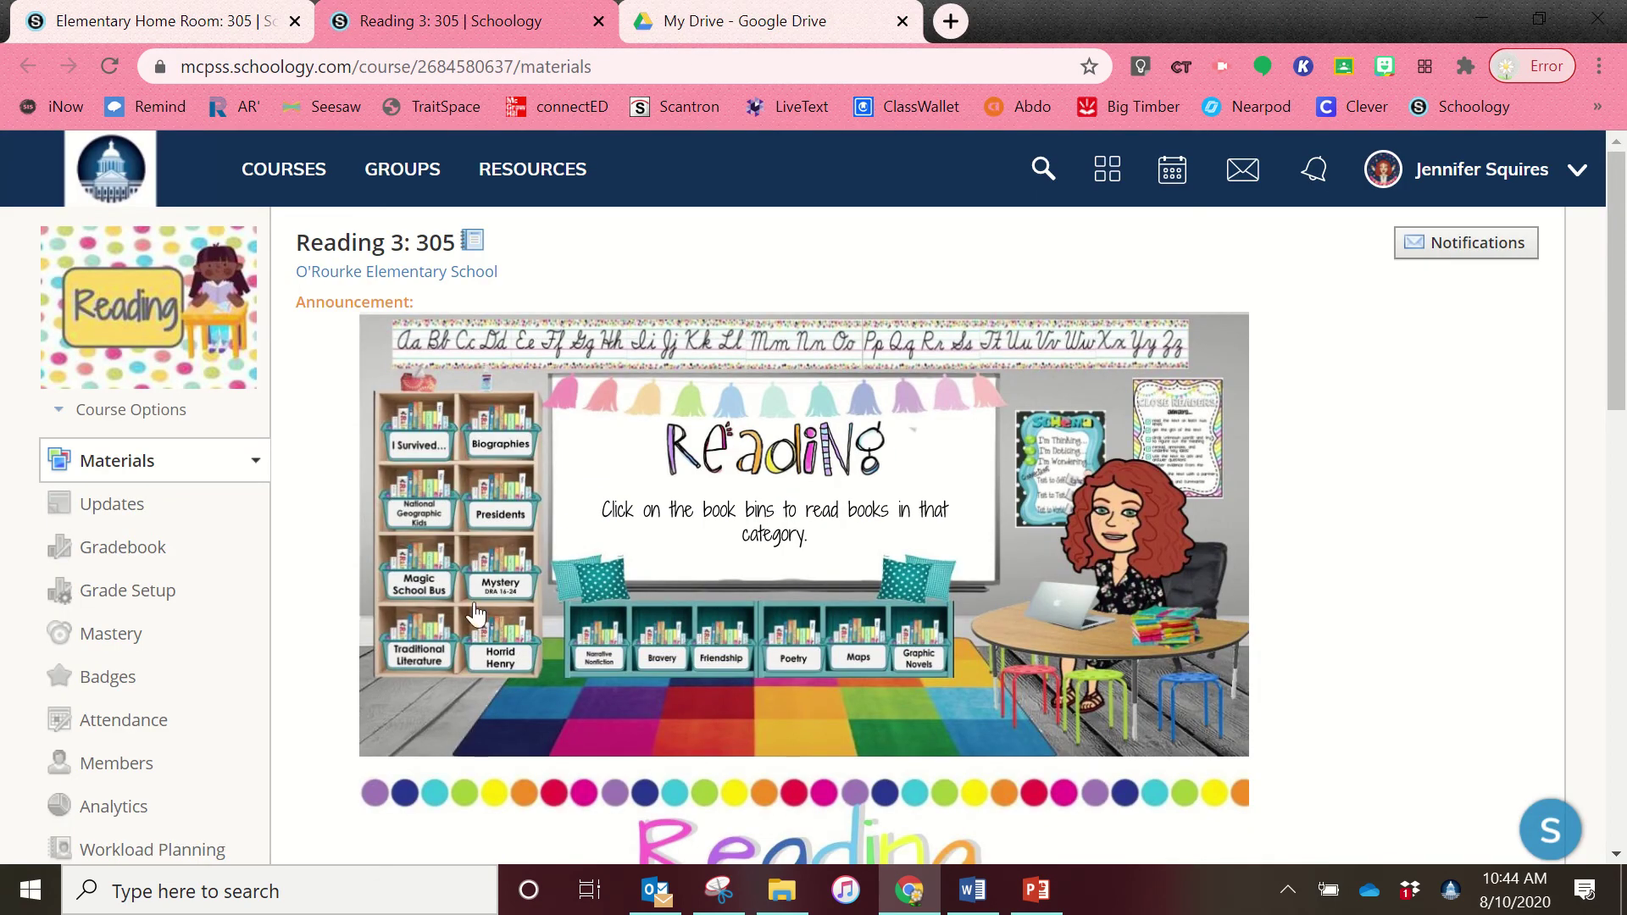
- Review the Reading course's Daily Assignments weekday links and its Lessons folder
scroll(1091, 432, down, 3)
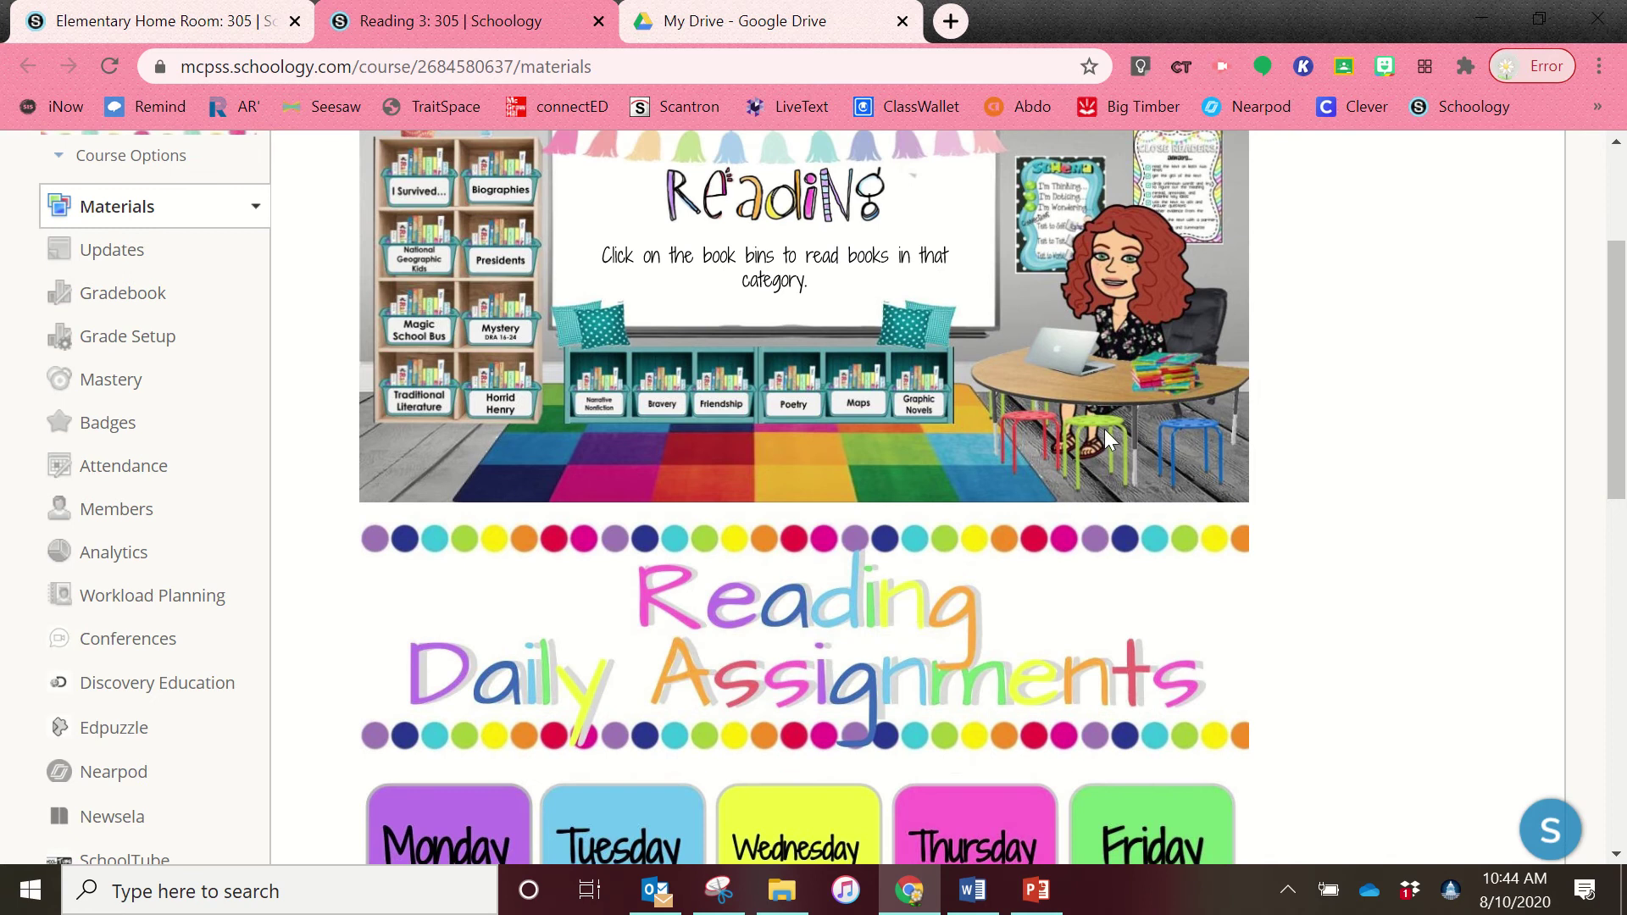
scroll(1107, 414, down, 9)
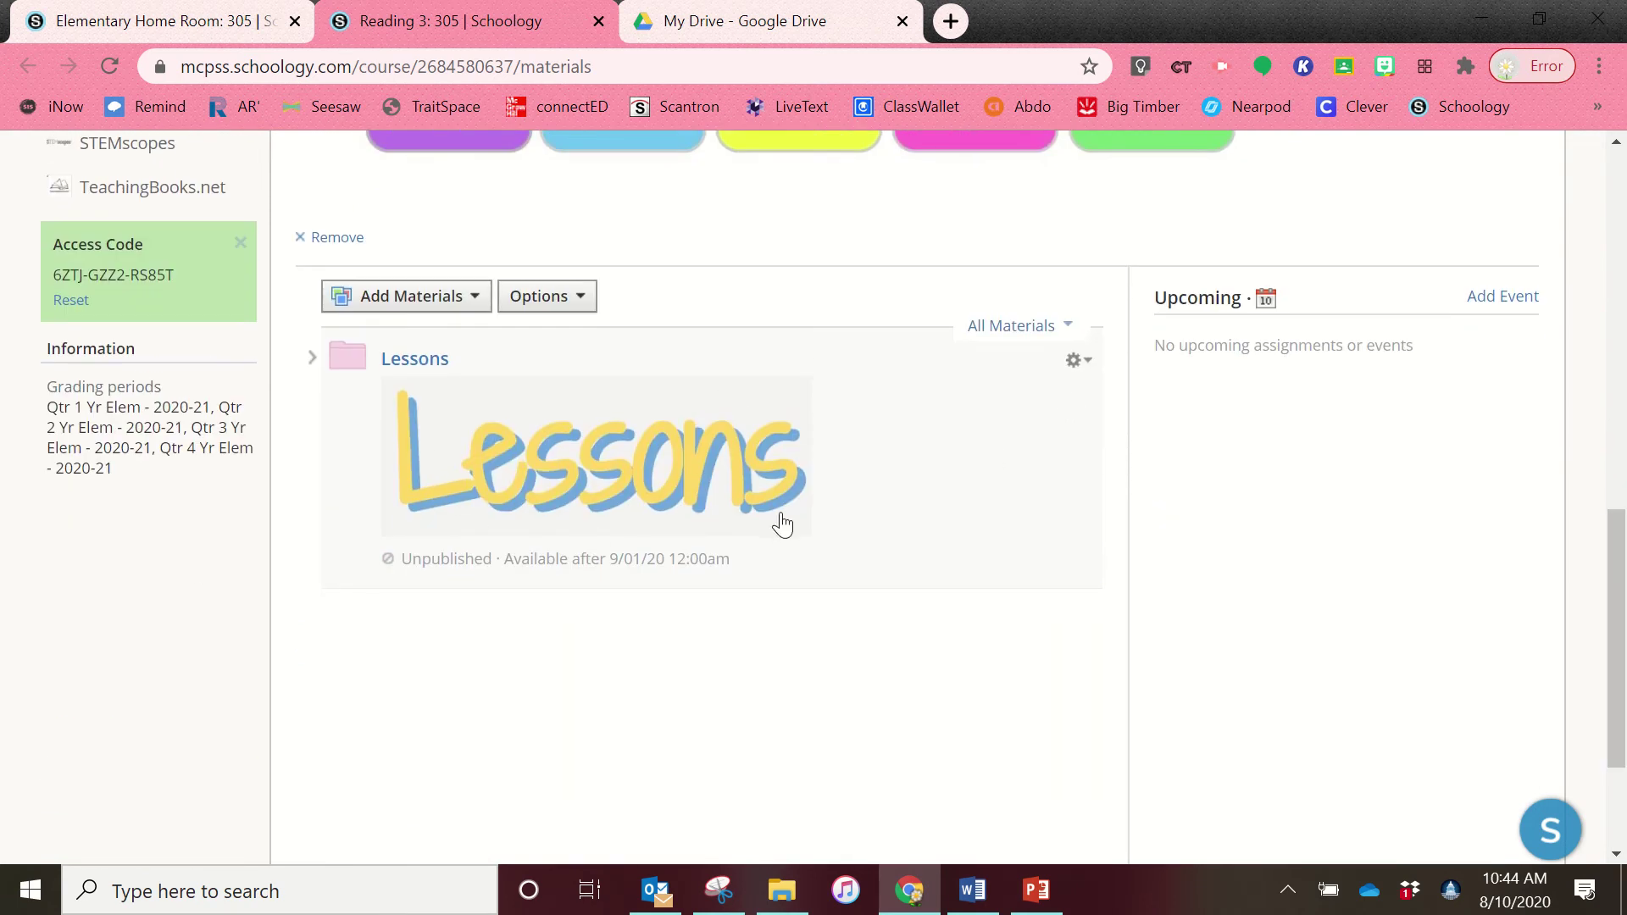
scroll(779, 526, up, 2)
scroll(785, 534, up, 5)
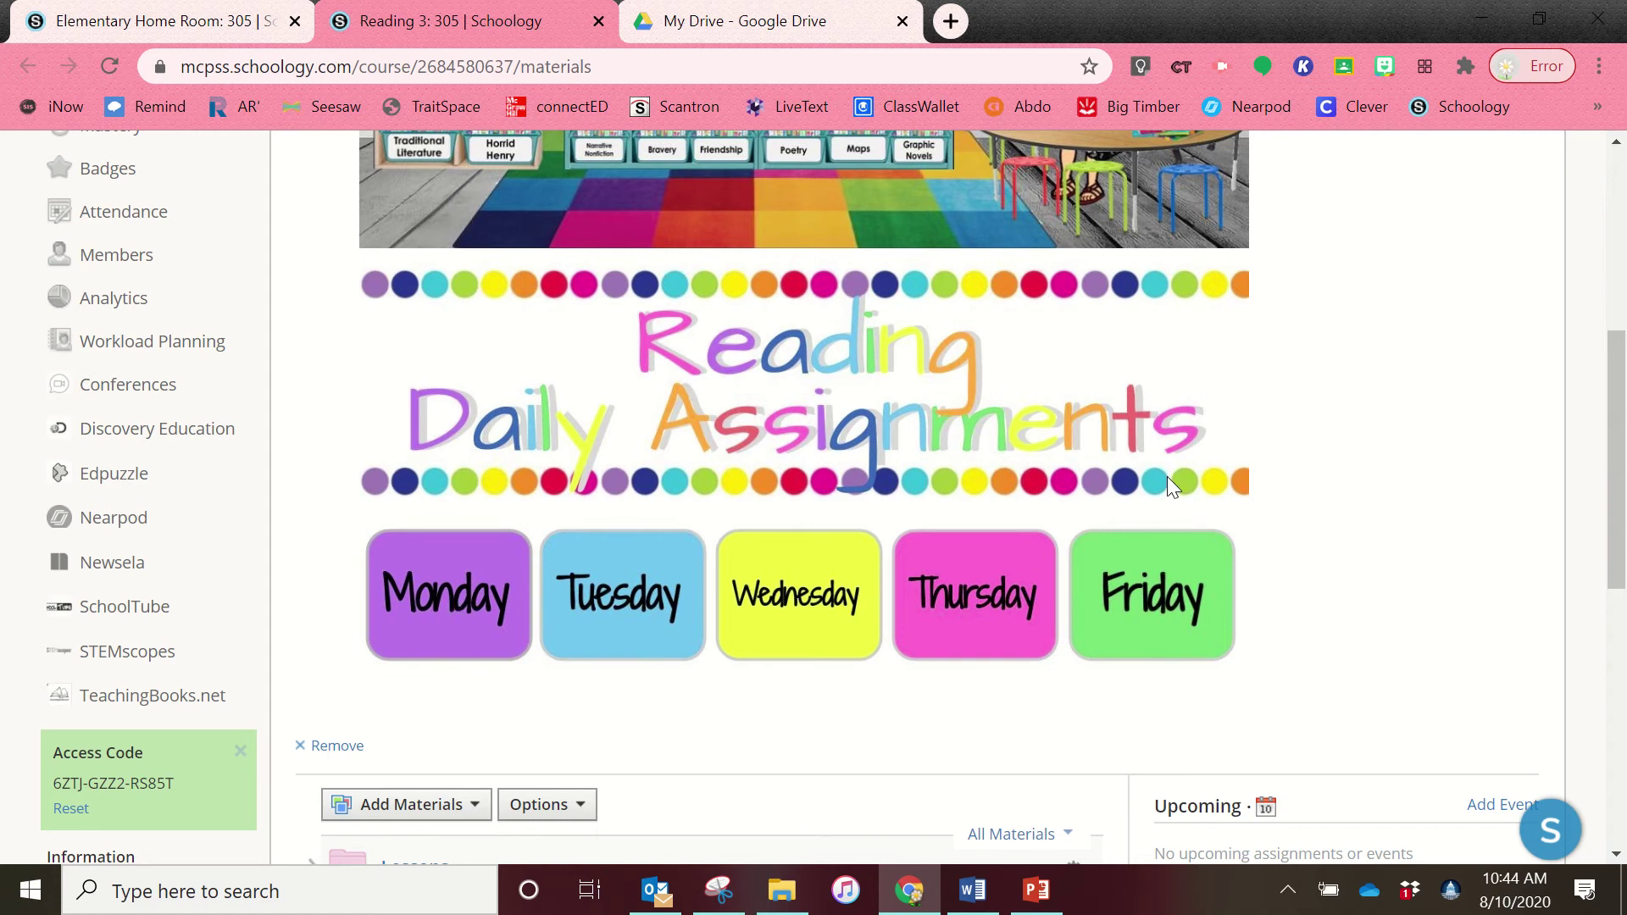
scroll(1102, 500, up, 6)
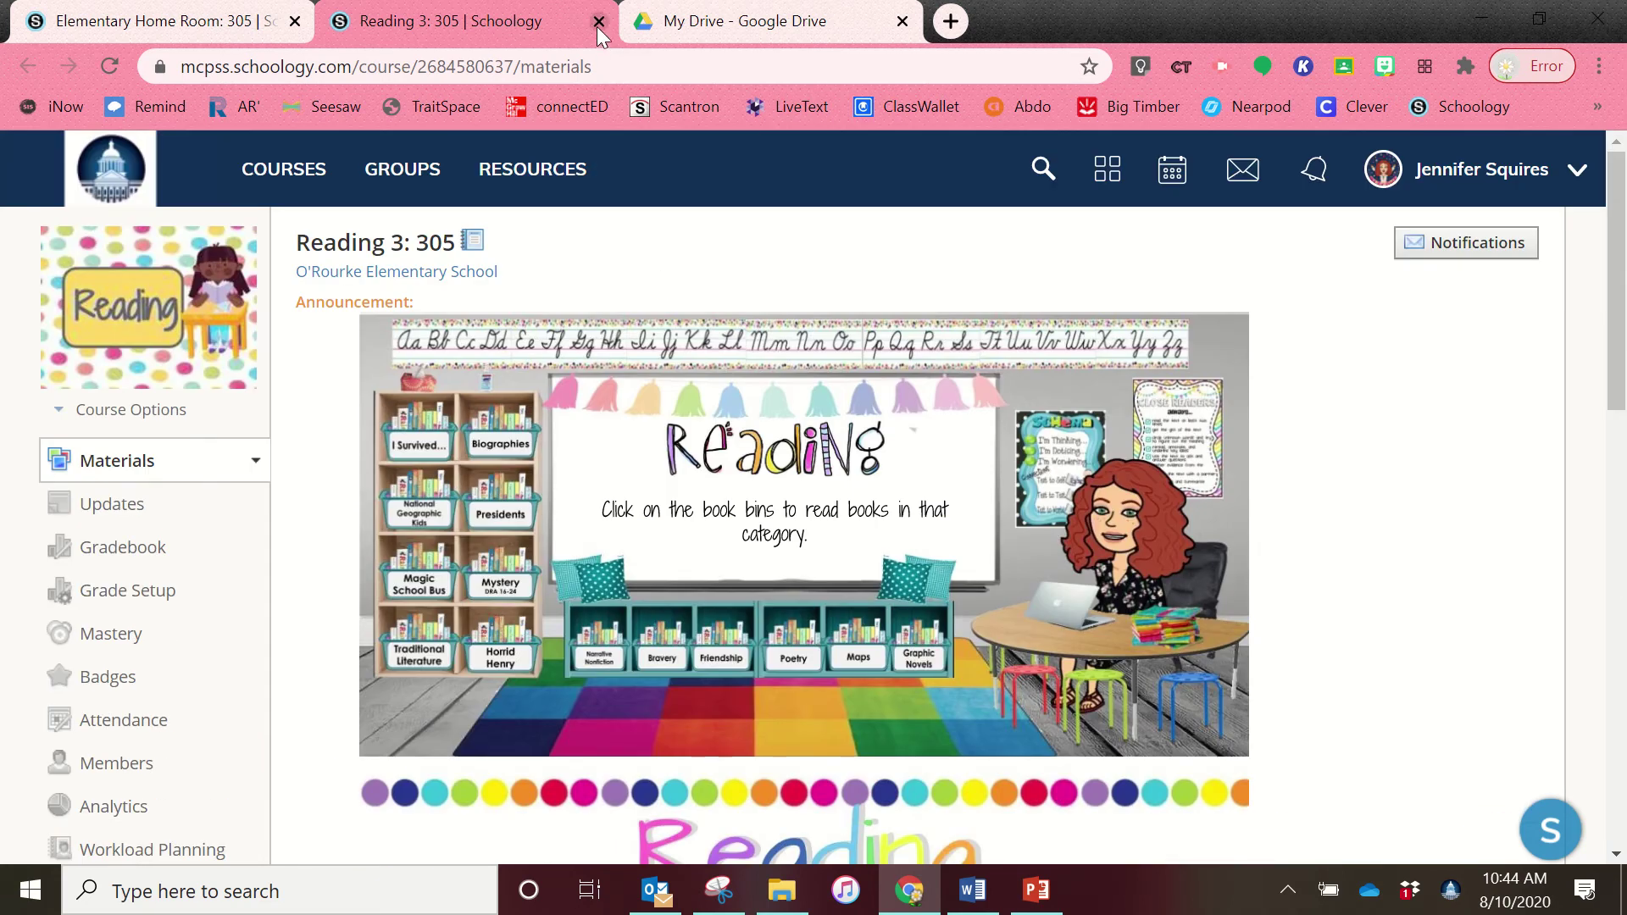
- Return to Elementary Home Room through the course list and open the Language & Writing course from Classwork
click(284, 169)
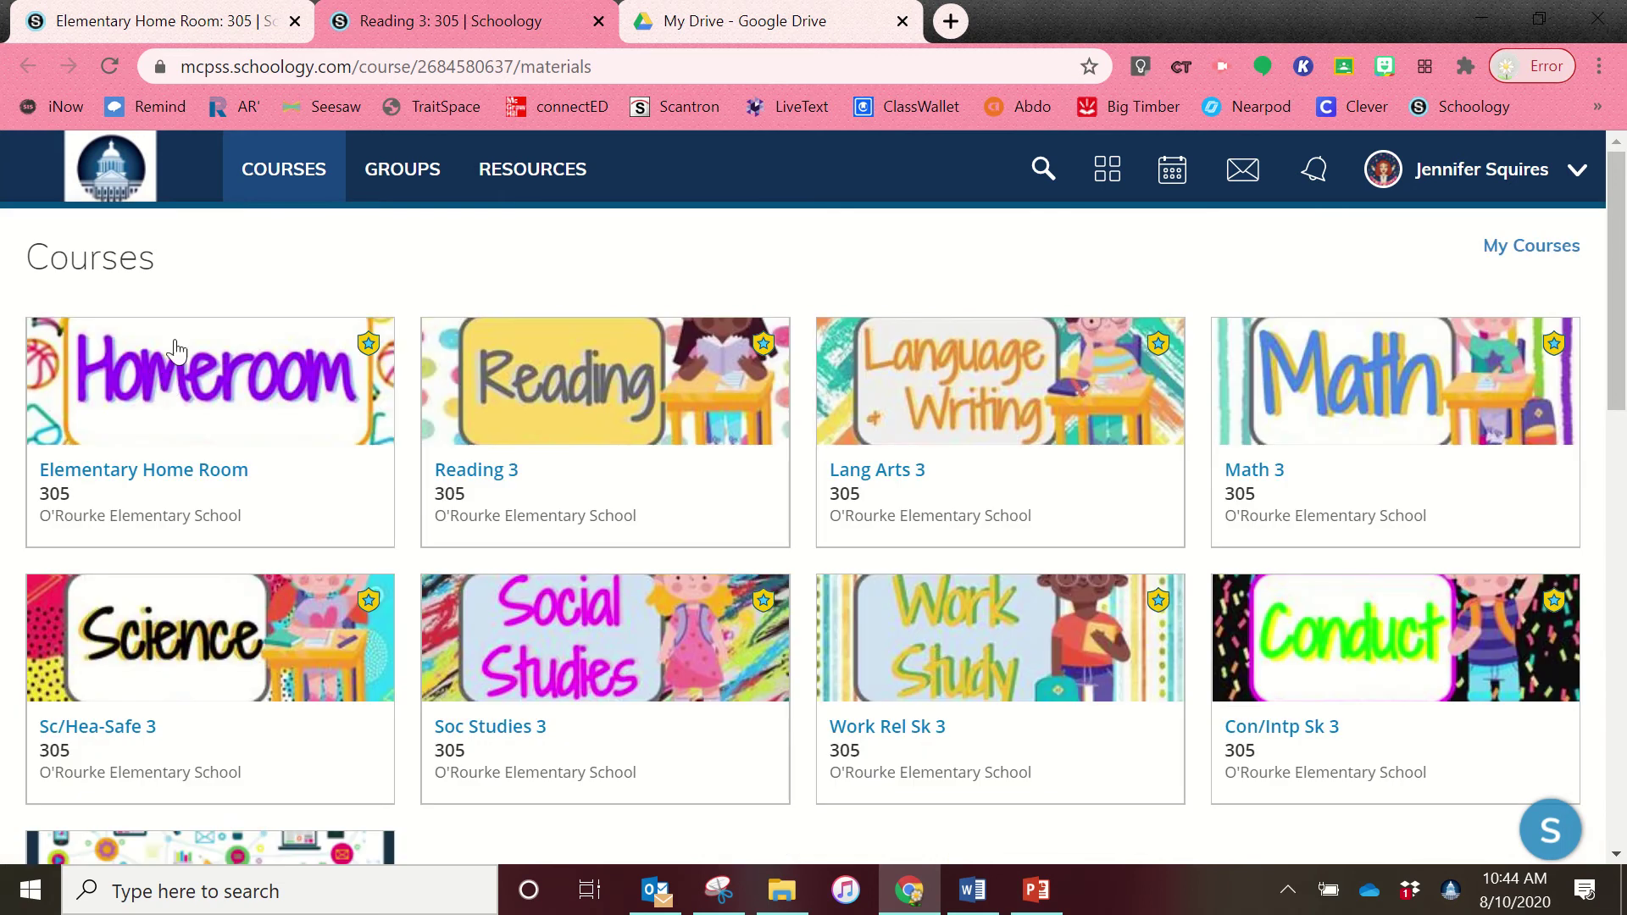
click(165, 386)
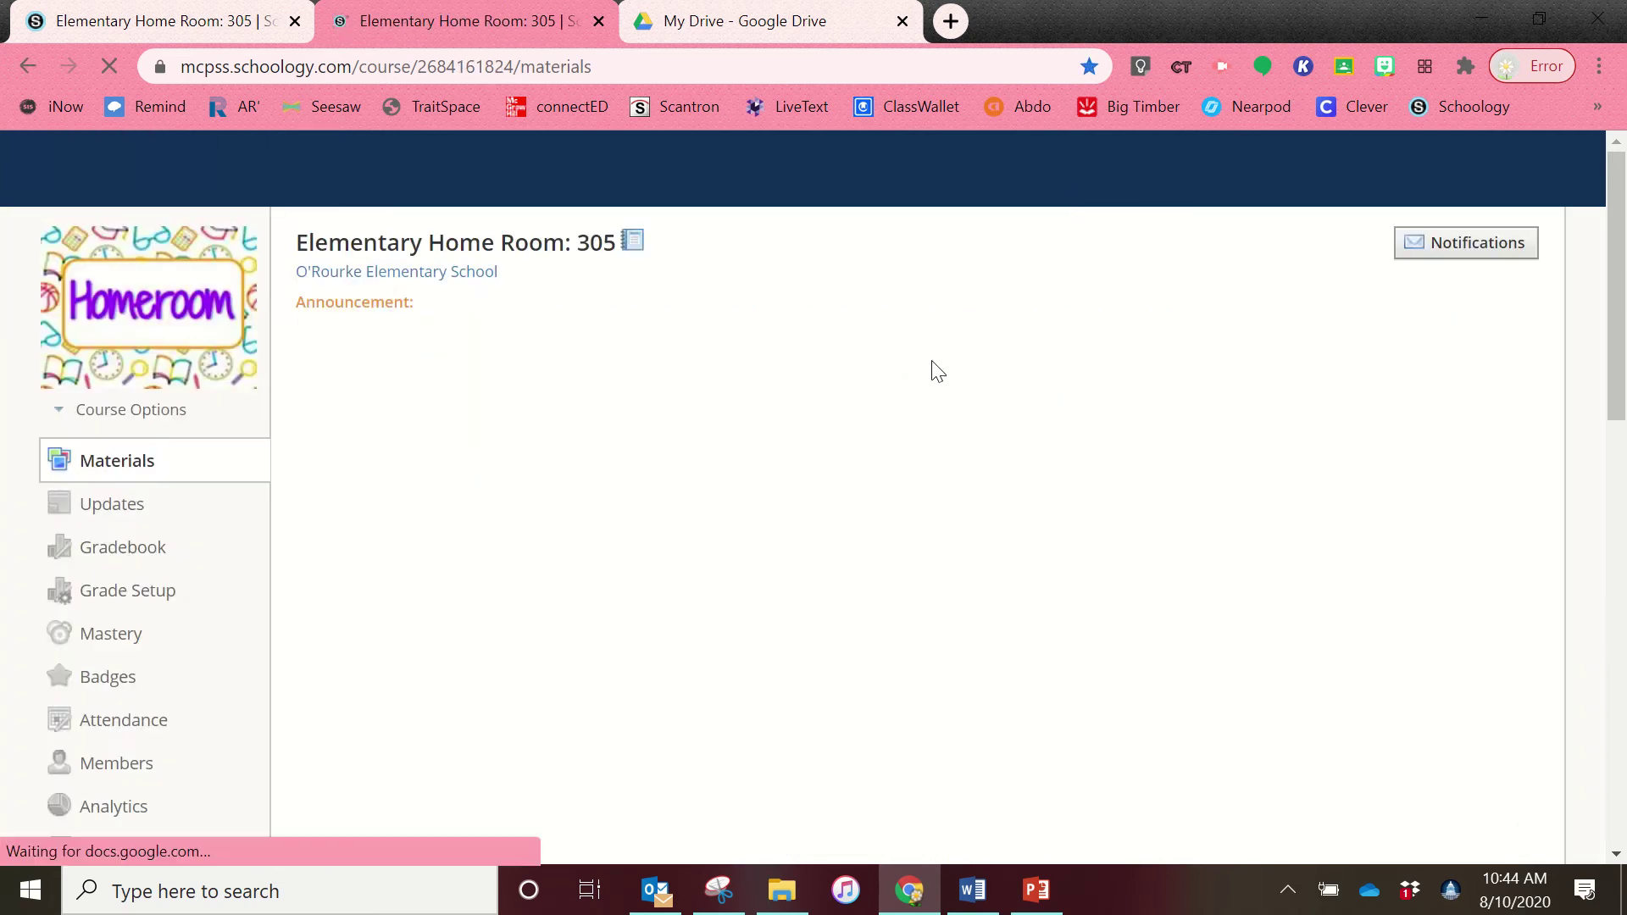
scroll(928, 379, down, 6)
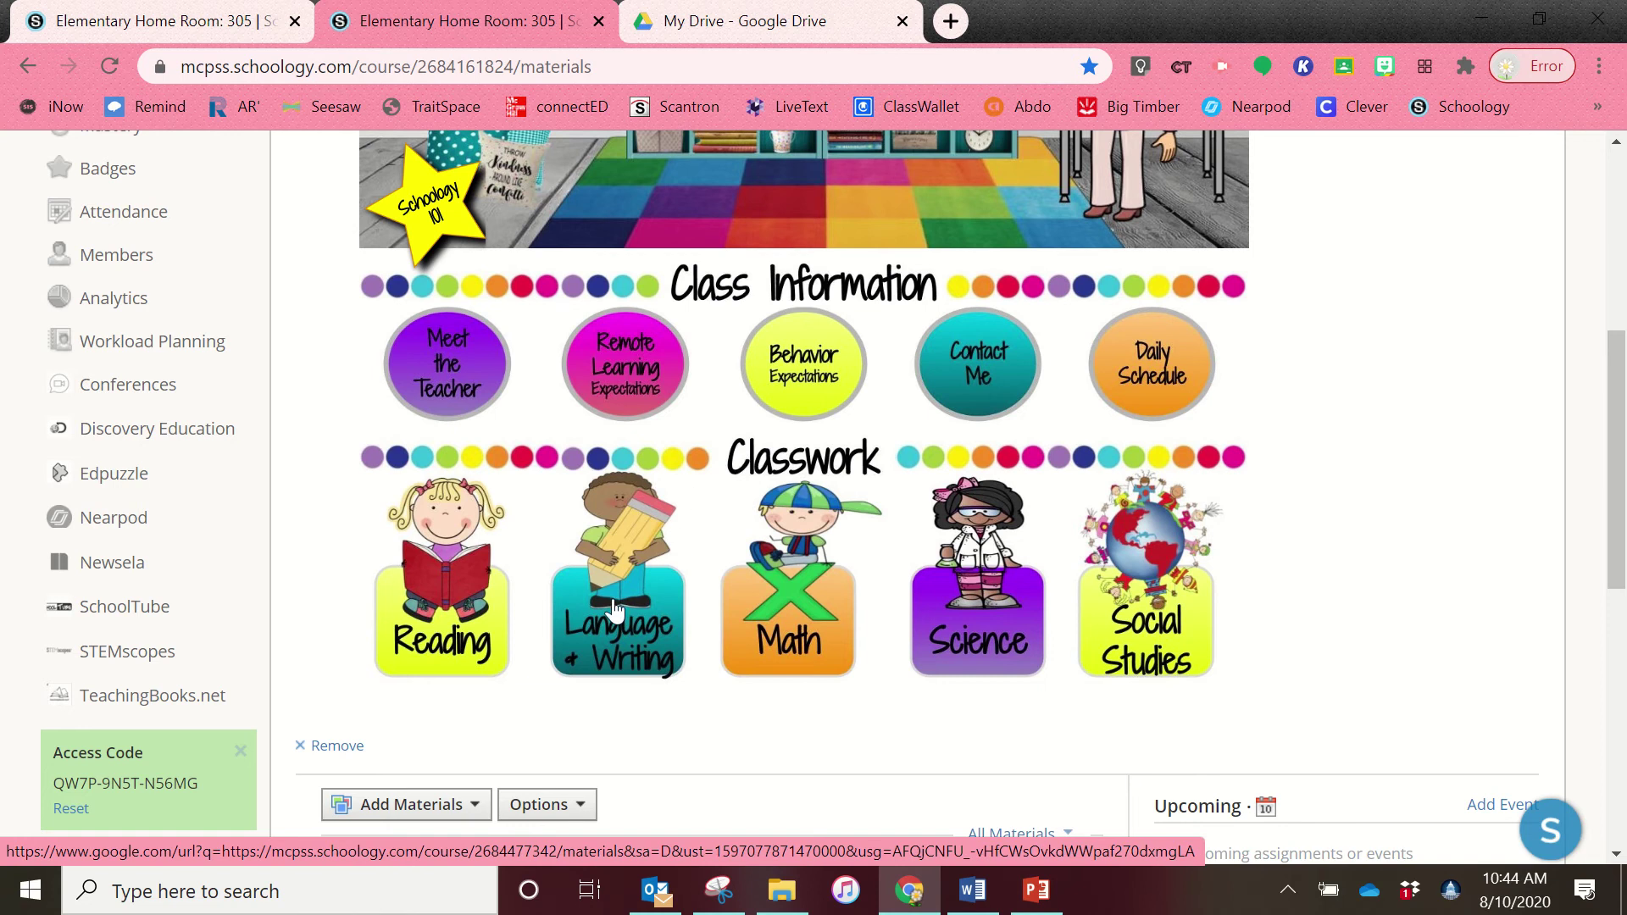
click(667, 601)
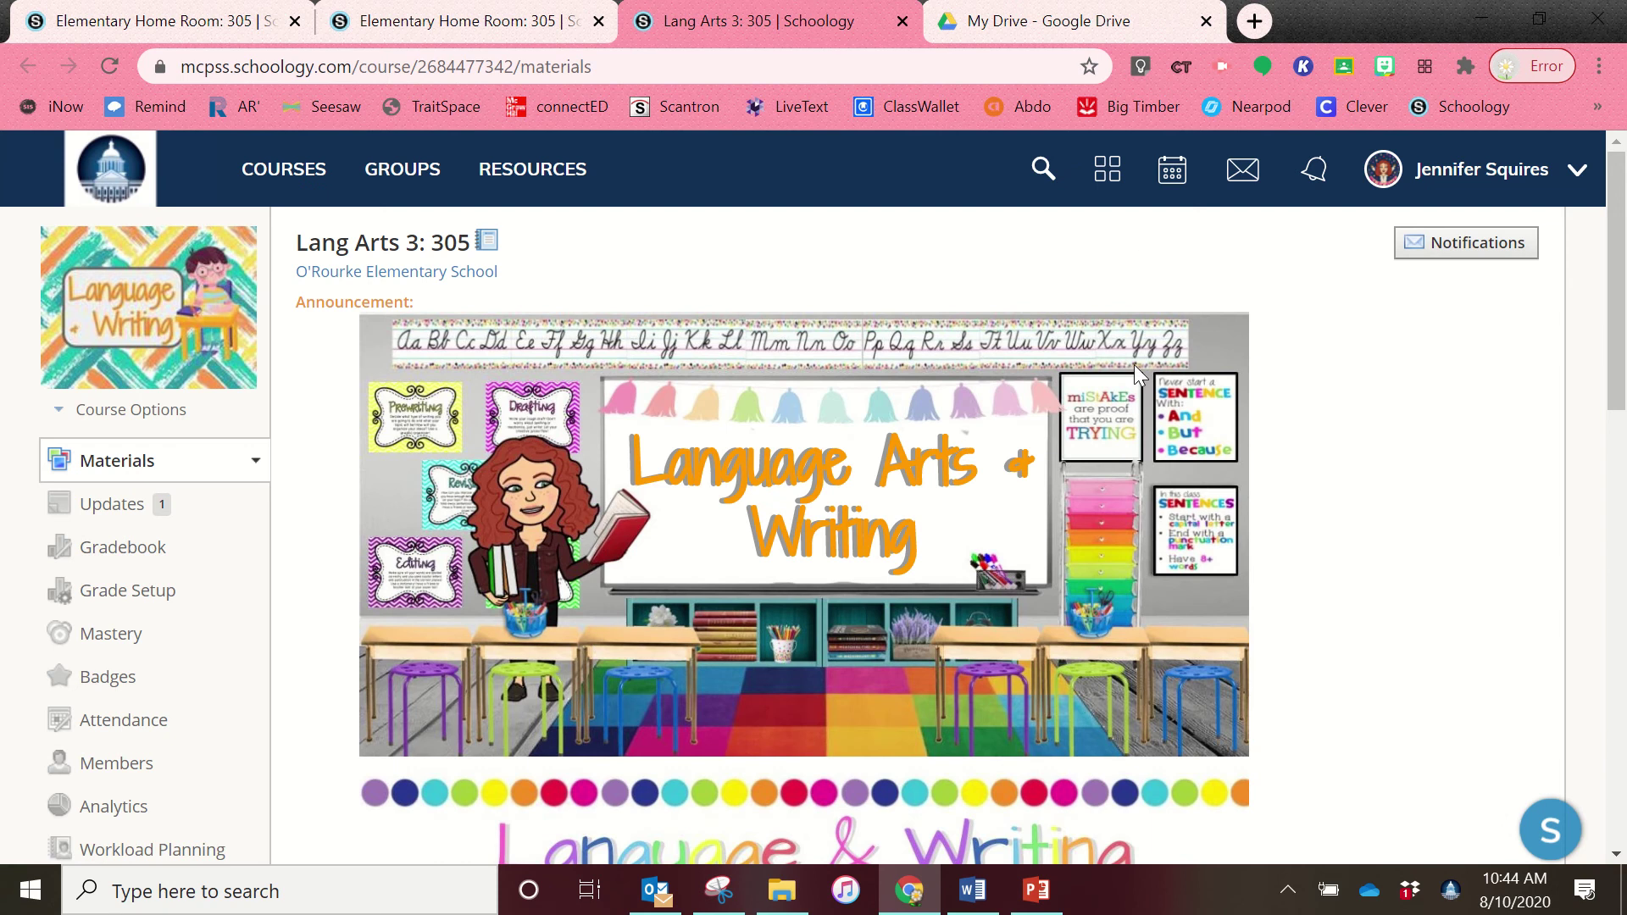
- Review the Language & Writing course's classroom banner, Daily Assignments weekday links and Lessons folder
scroll(1222, 433, down, 2)
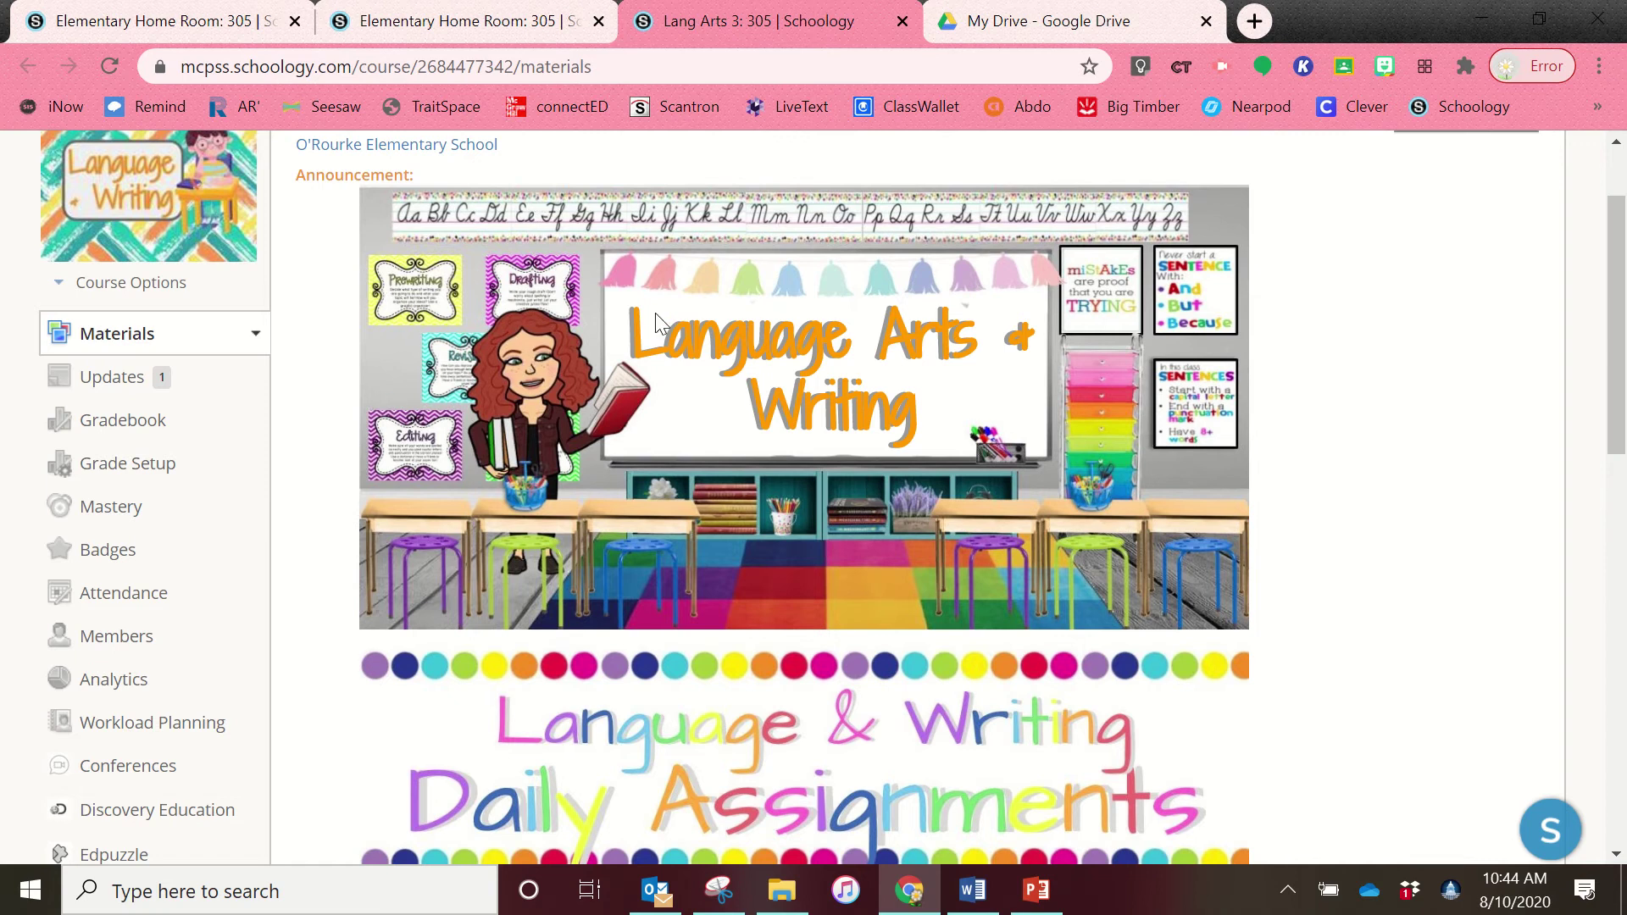
scroll(405, 596, down, 5)
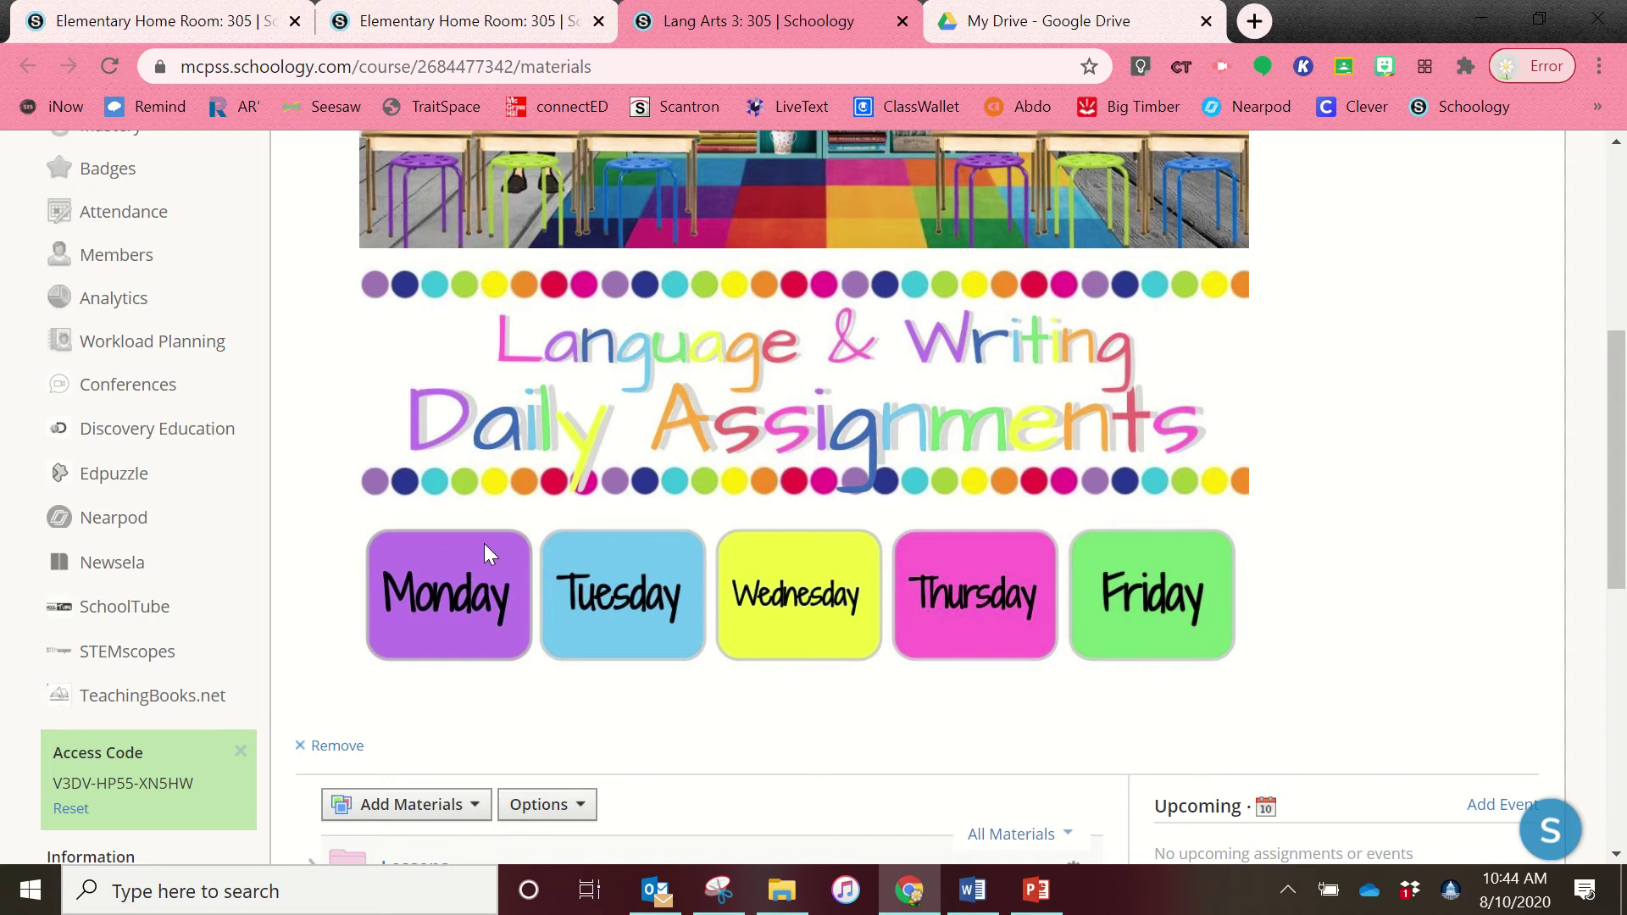
scroll(486, 542, down, 3)
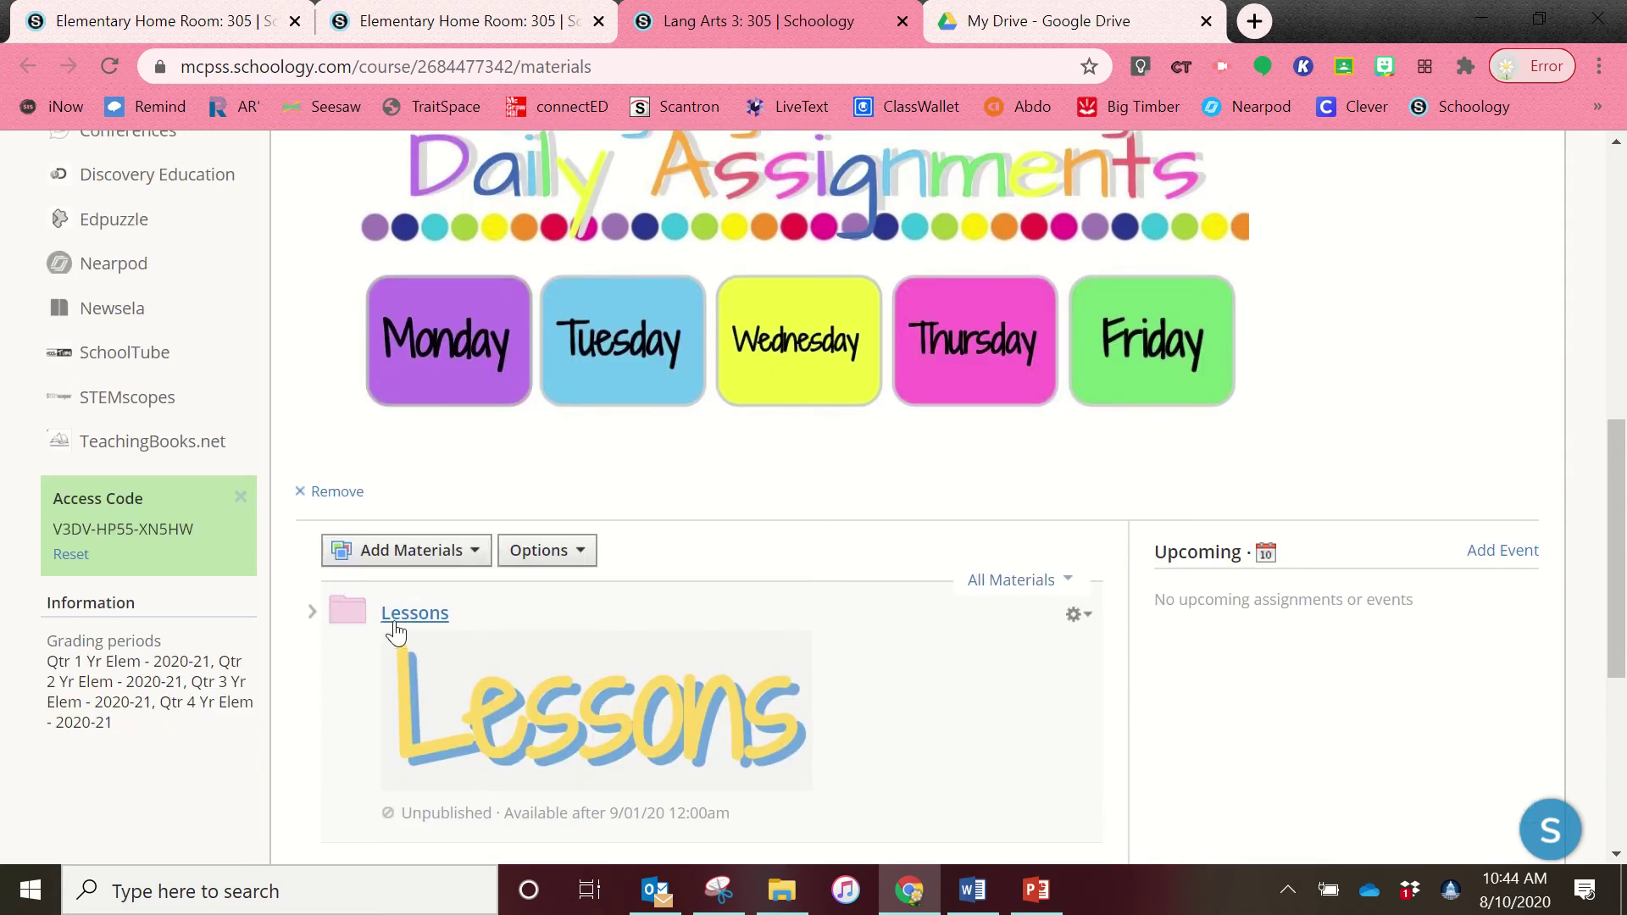
scroll(552, 592, down, 5)
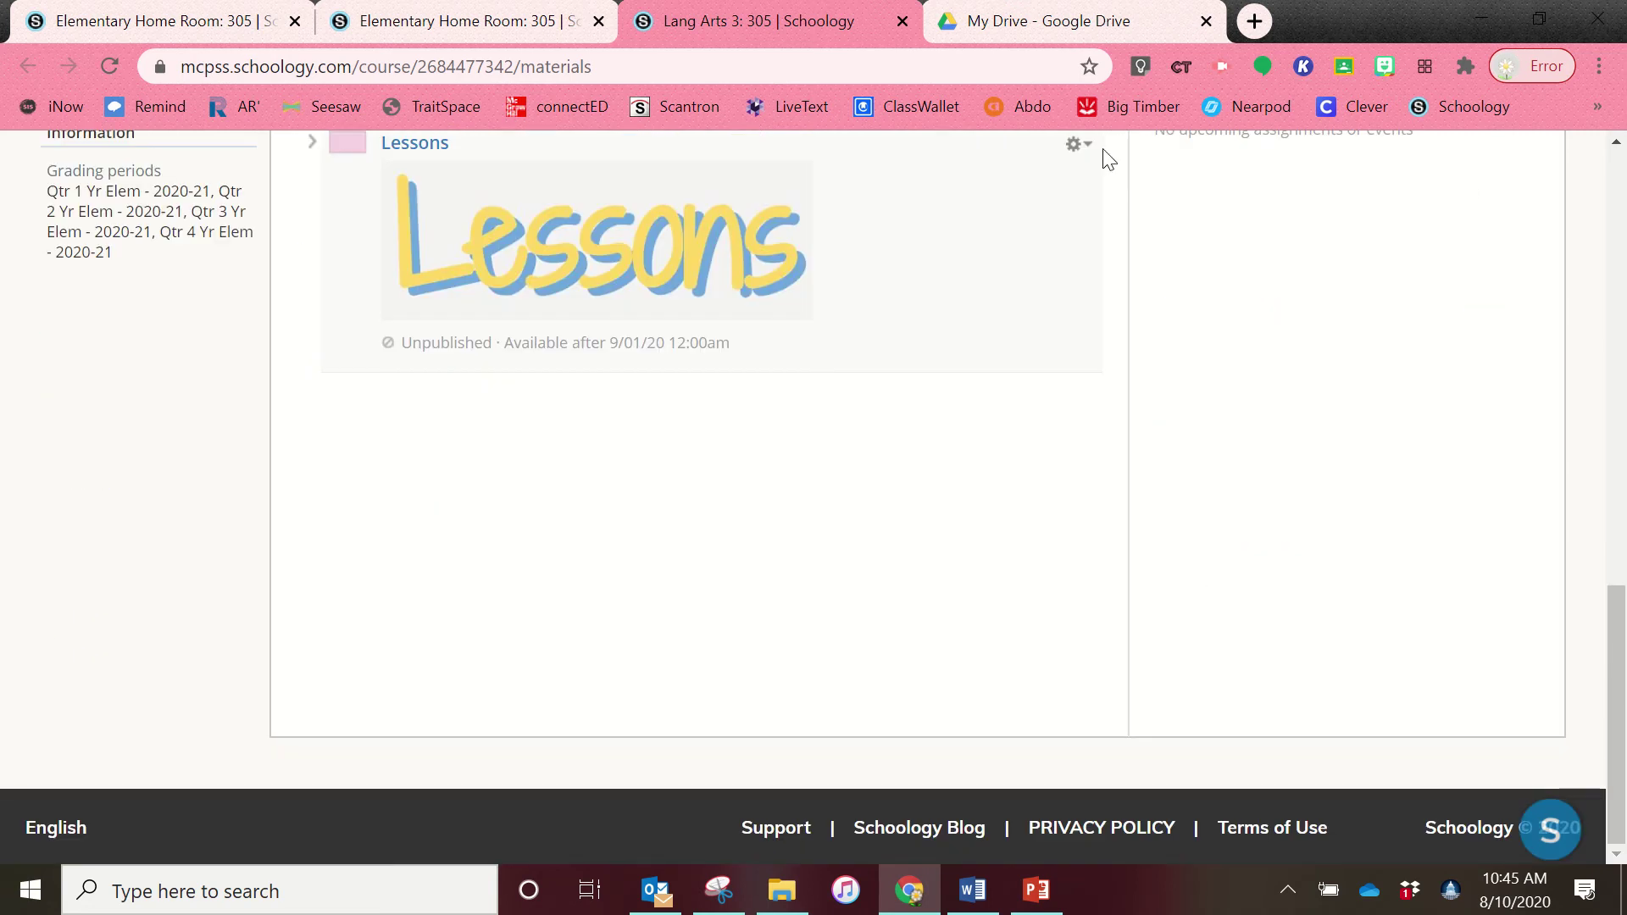
scroll(944, 493, up, 8)
scroll(942, 488, down, 4)
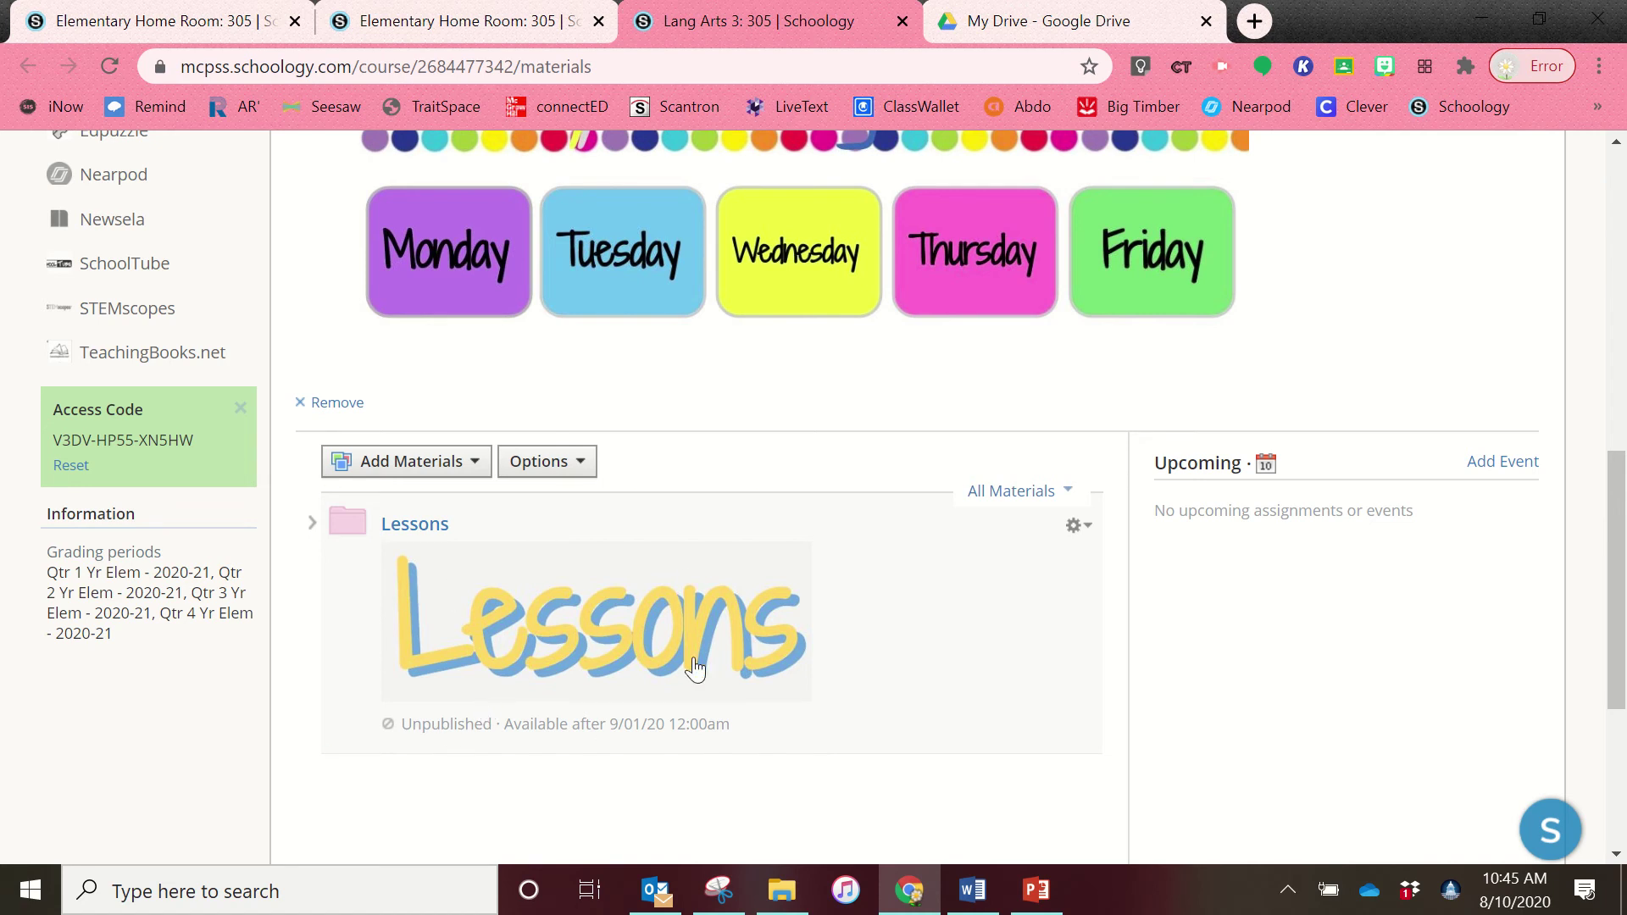
scroll(758, 652, up, 2)
scroll(766, 629, up, 1)
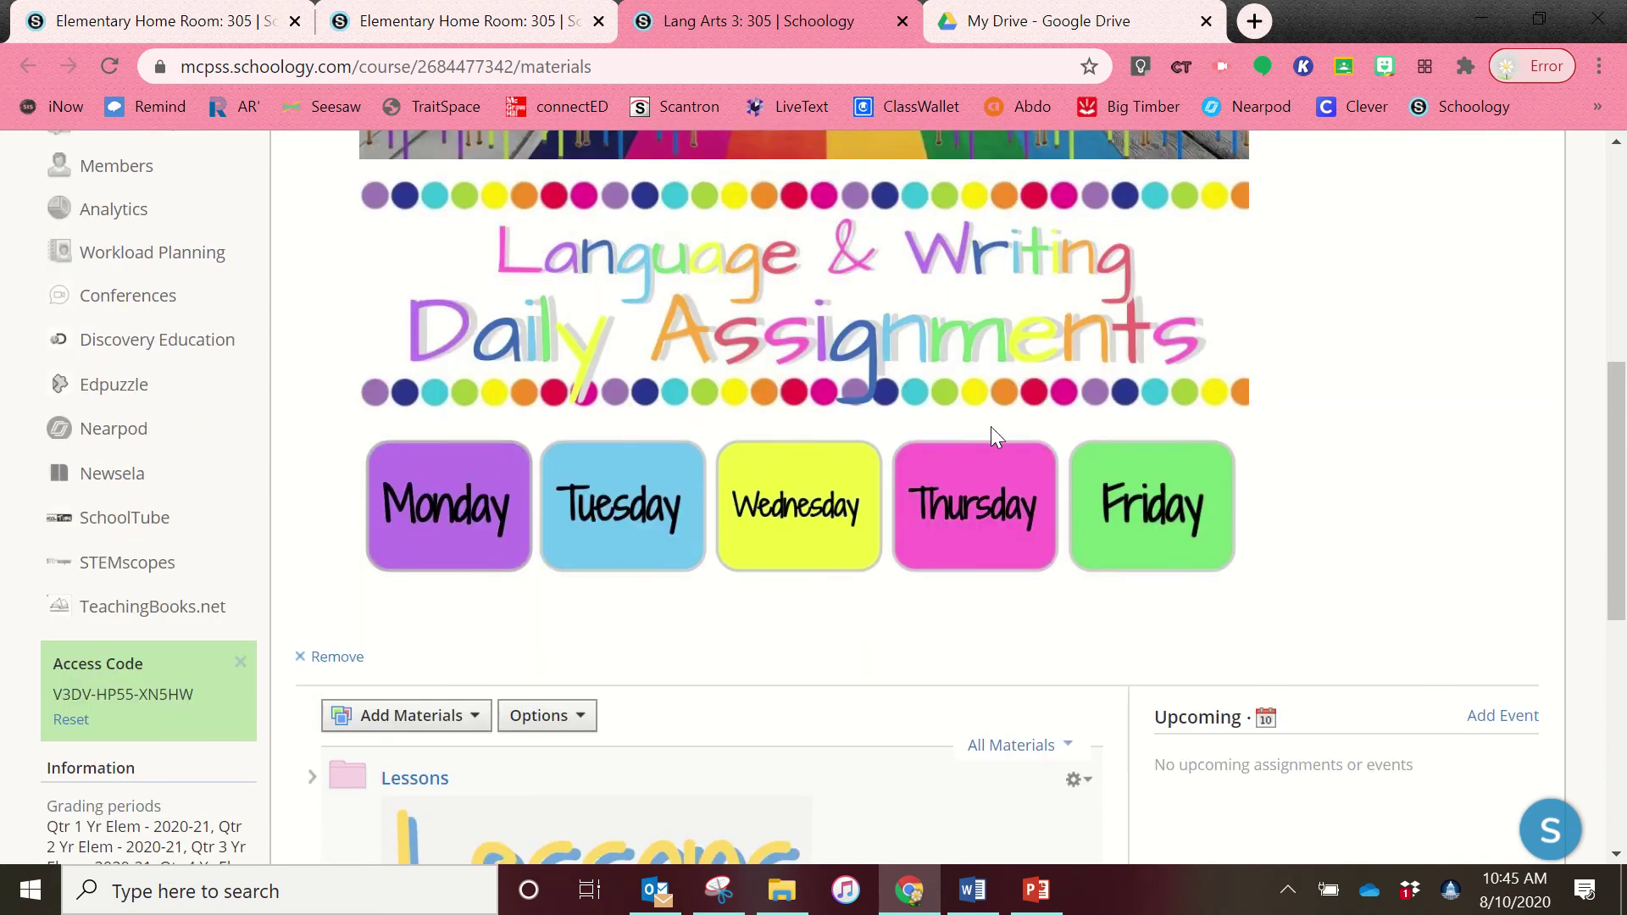
scroll(1215, 510, up, 6)
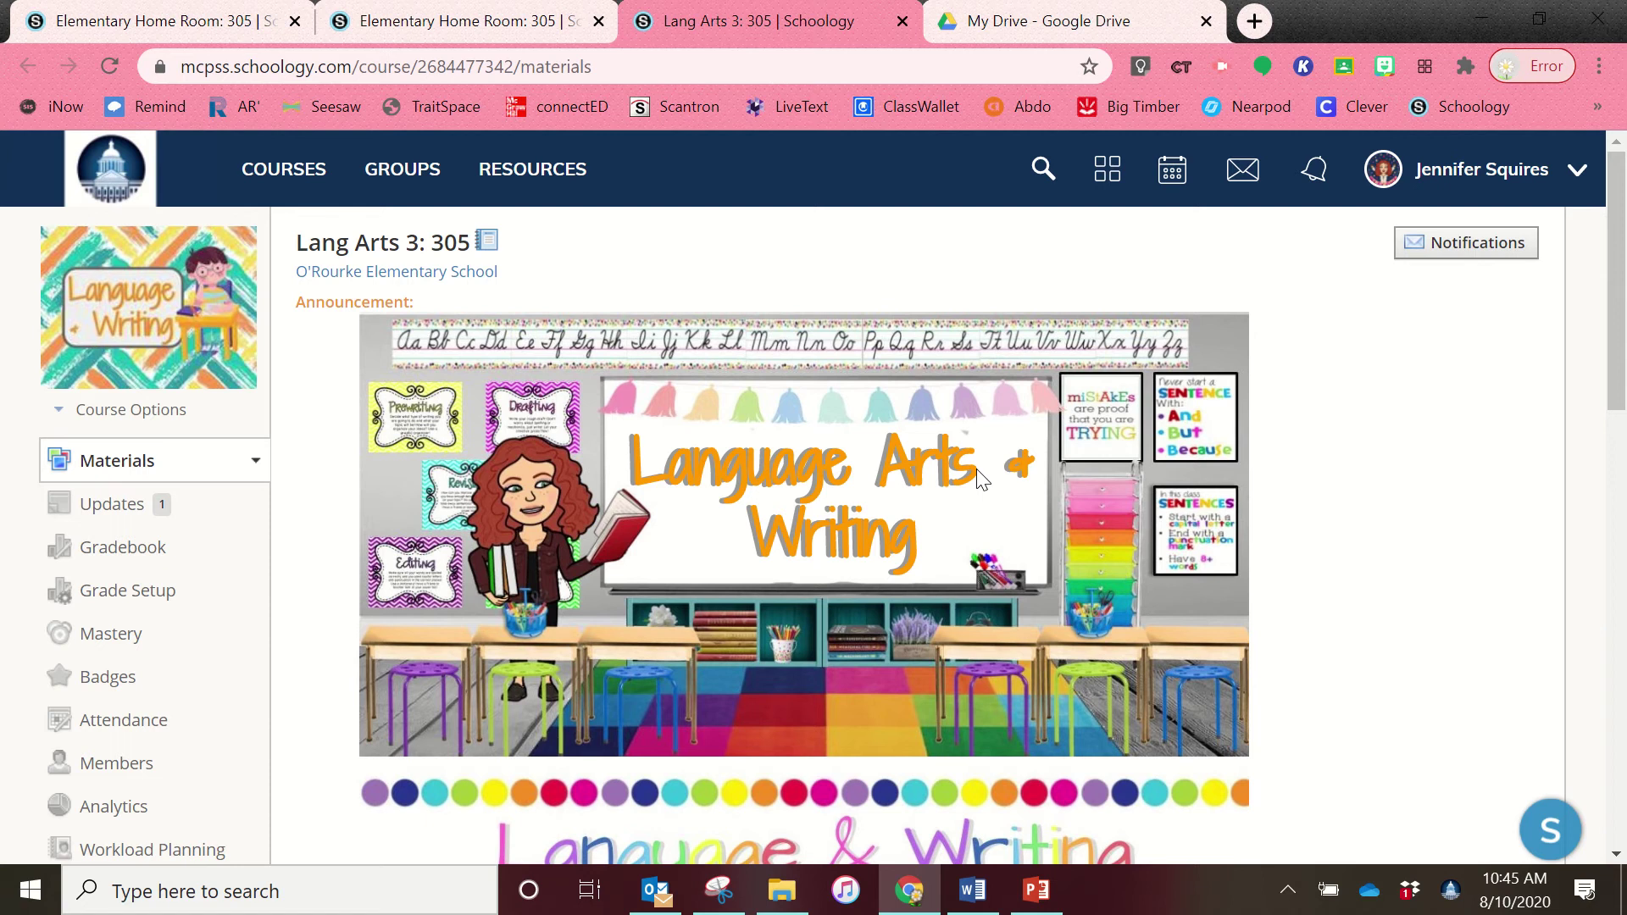
- Close the Language & Writing course and open the Math course from the homeroom page's Classwork section
mouse_move(801, 49)
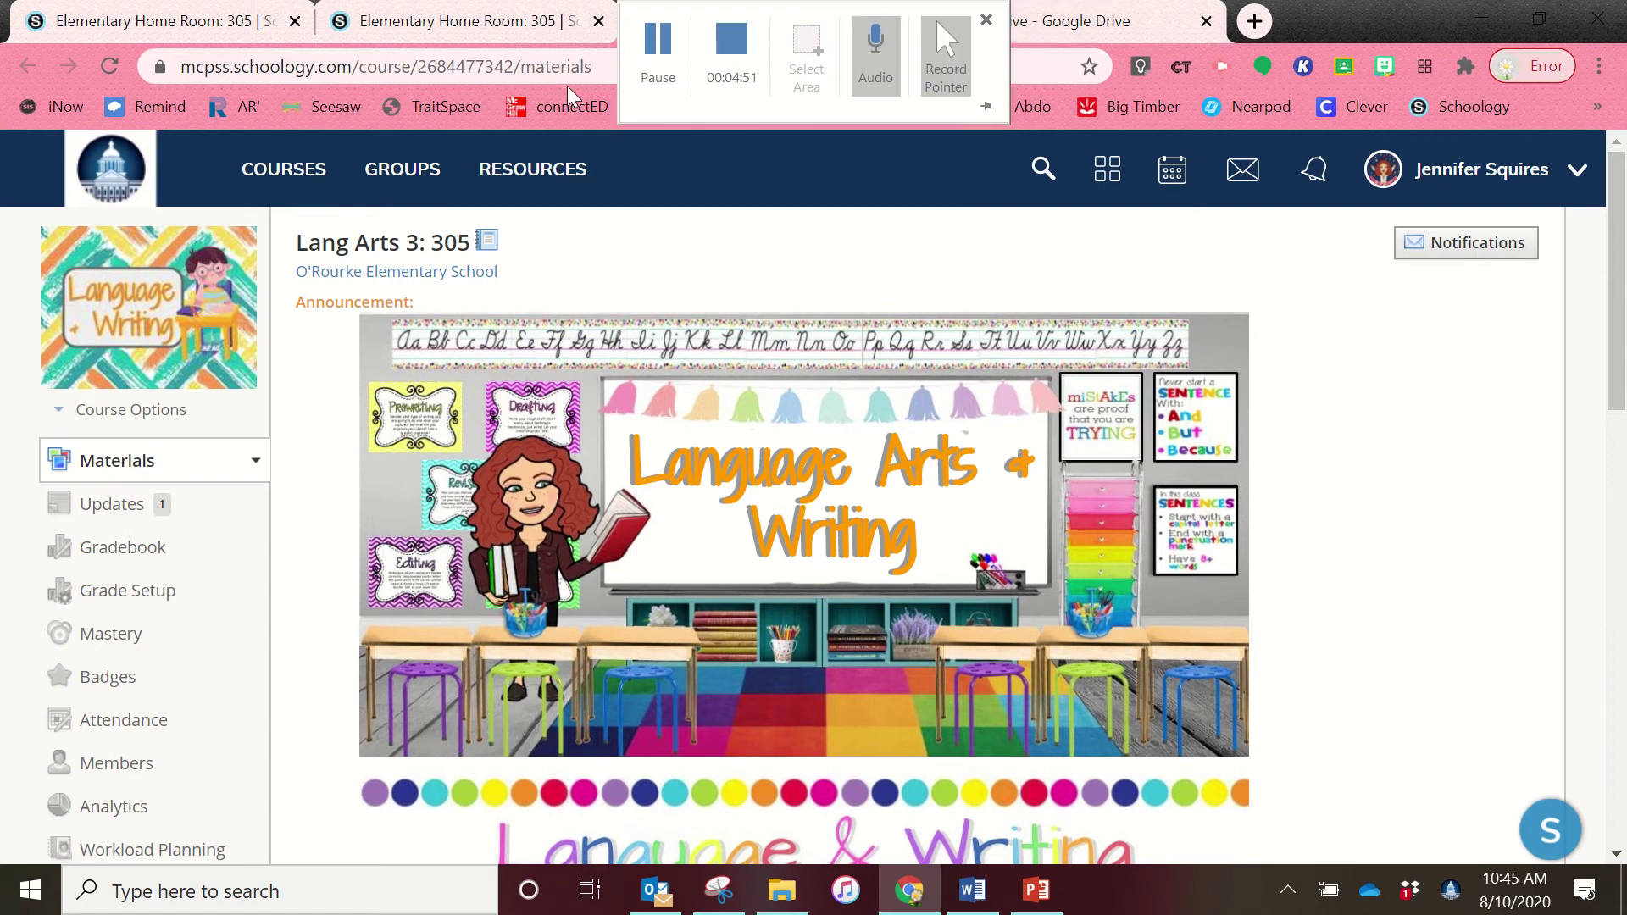
click(898, 21)
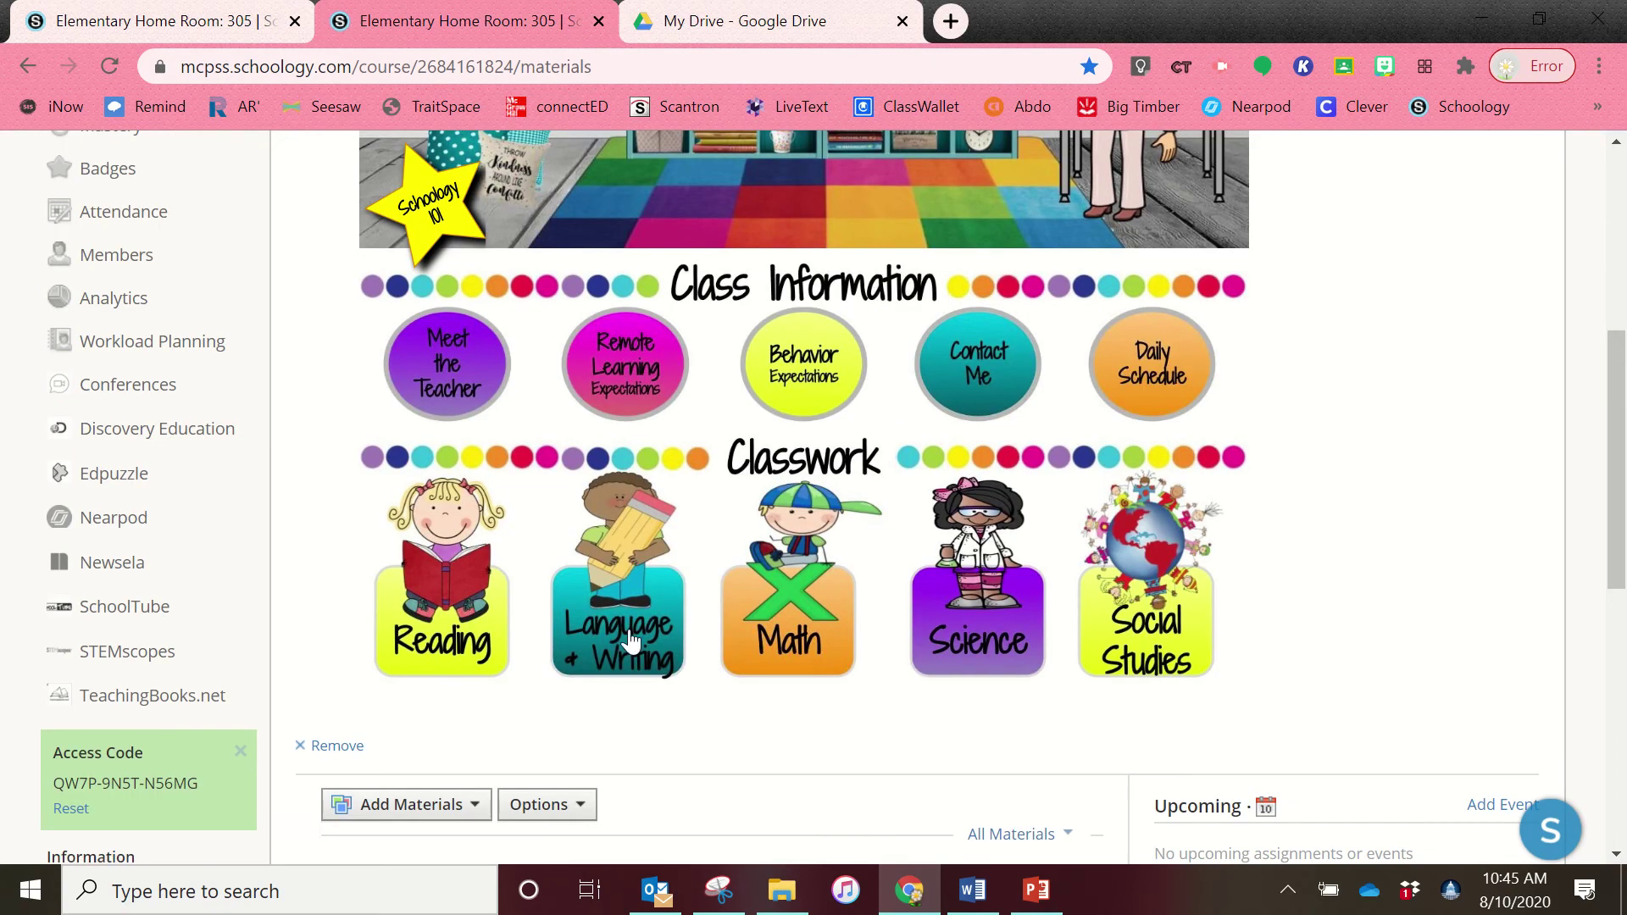
click(763, 626)
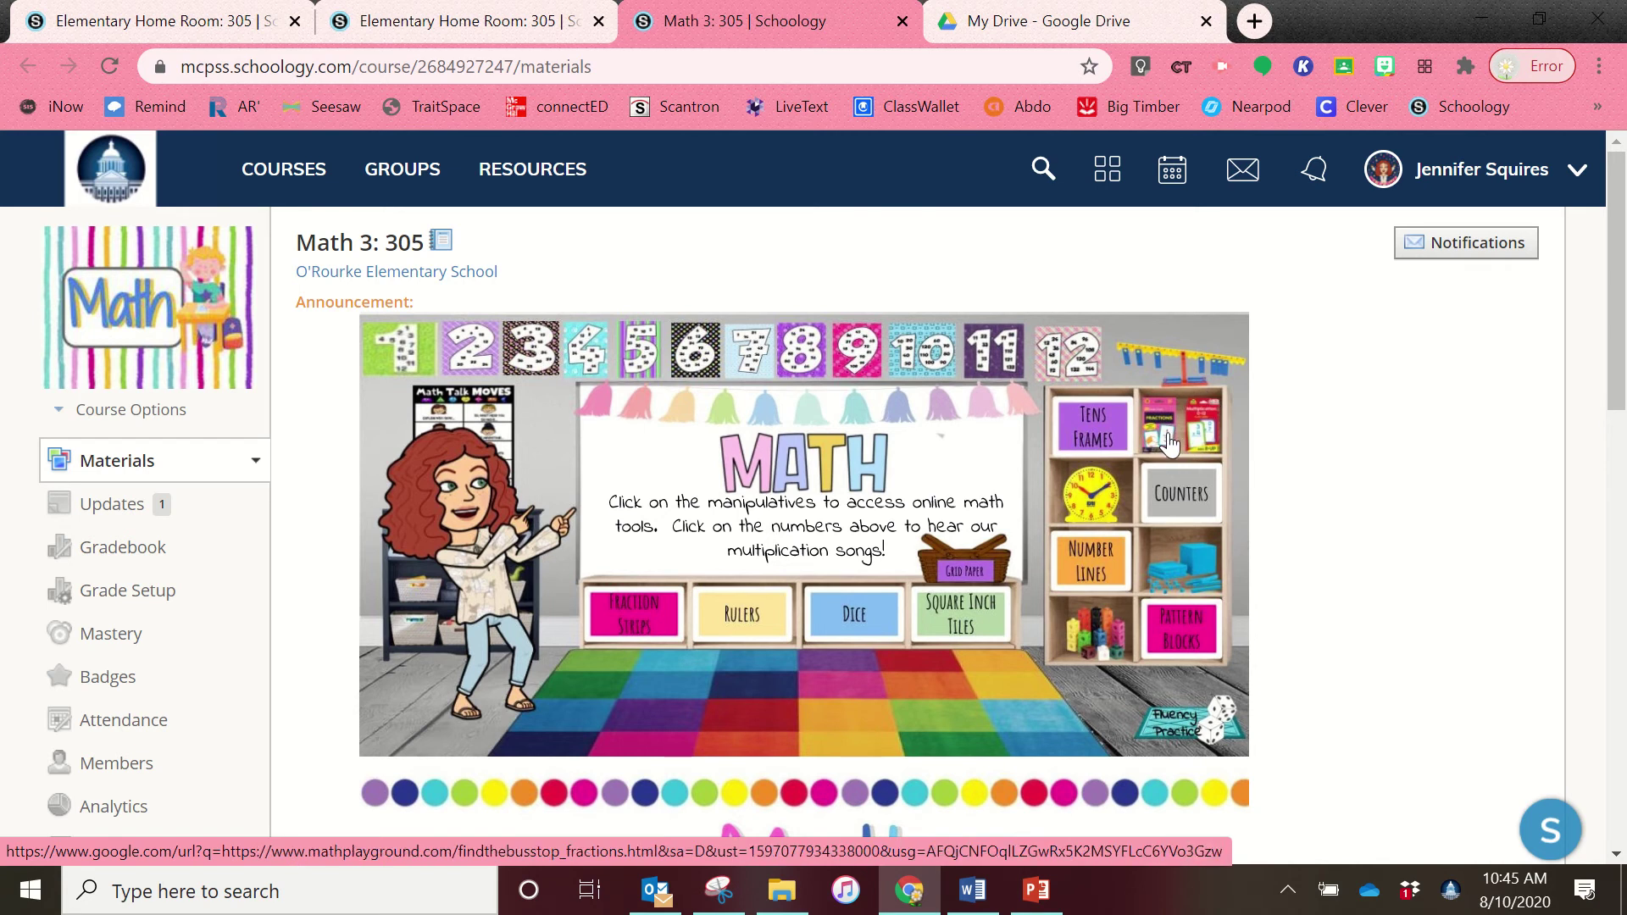
- Try the Tens Frames tool with a red counter in the lower row and a yellow one in the upper row, and close it
click(1094, 428)
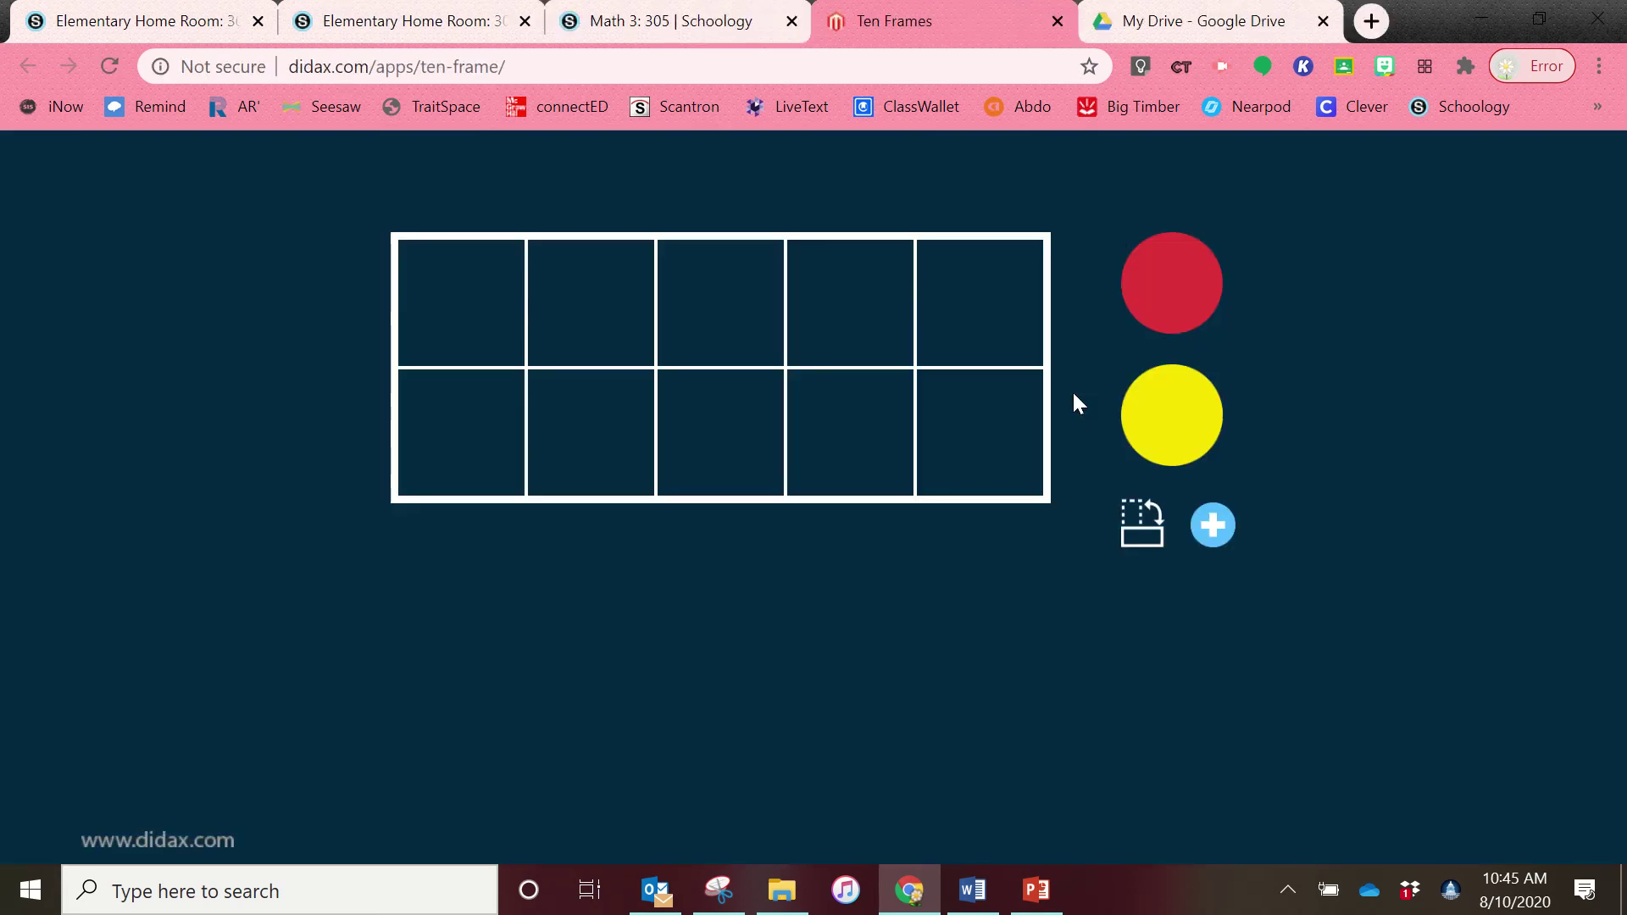
drag(1148, 275, 827, 425)
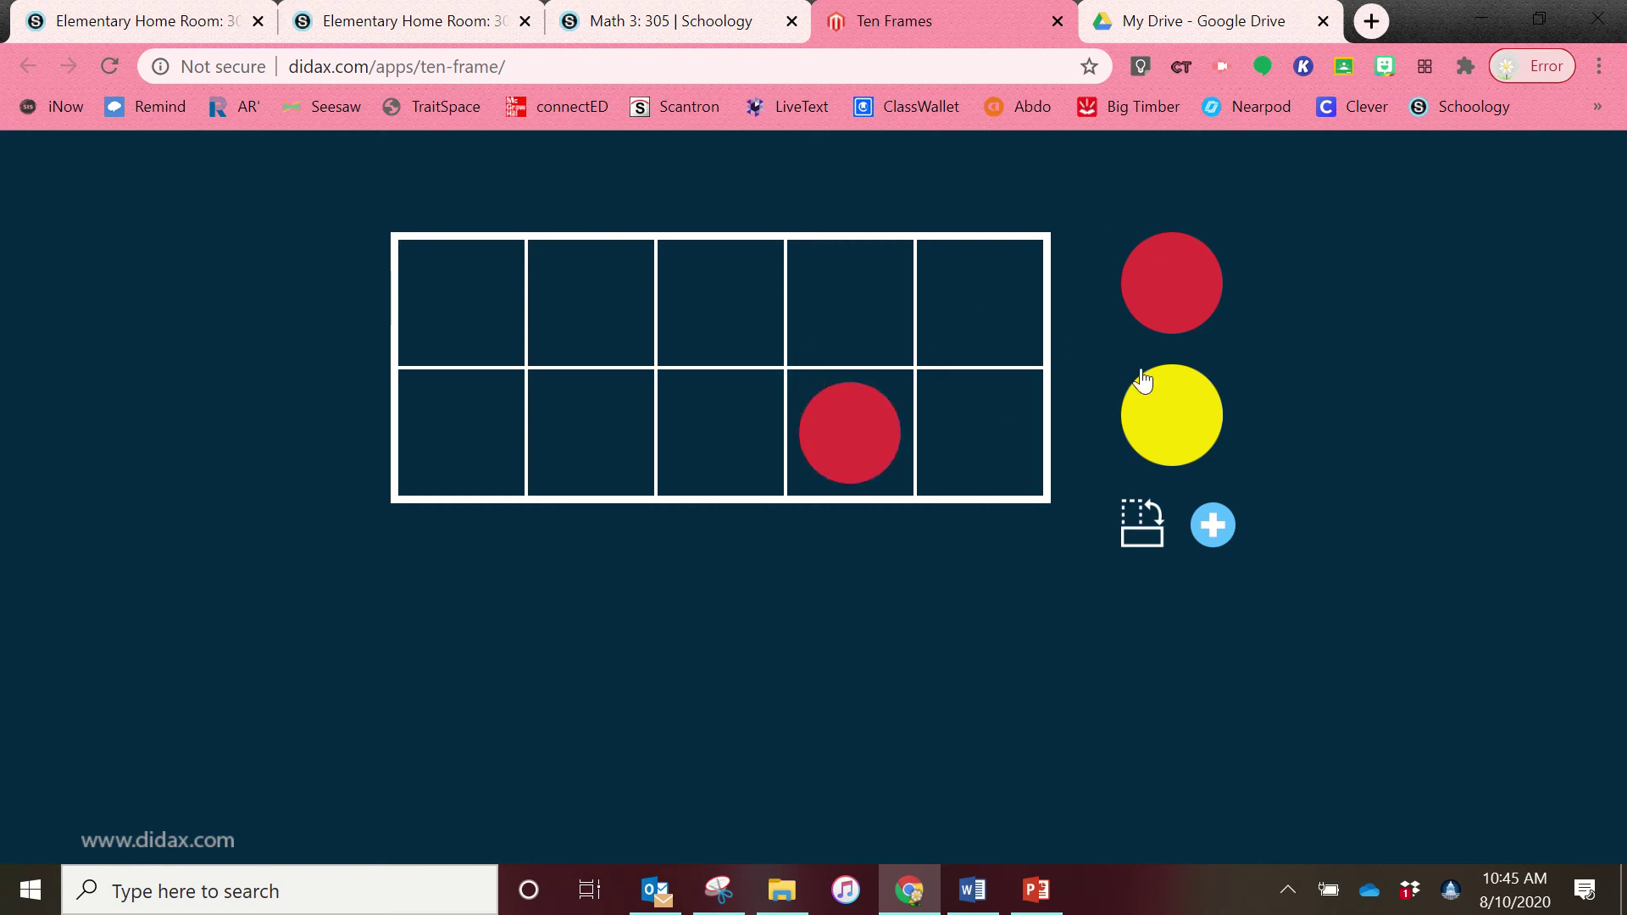
drag(1140, 373, 1061, 271)
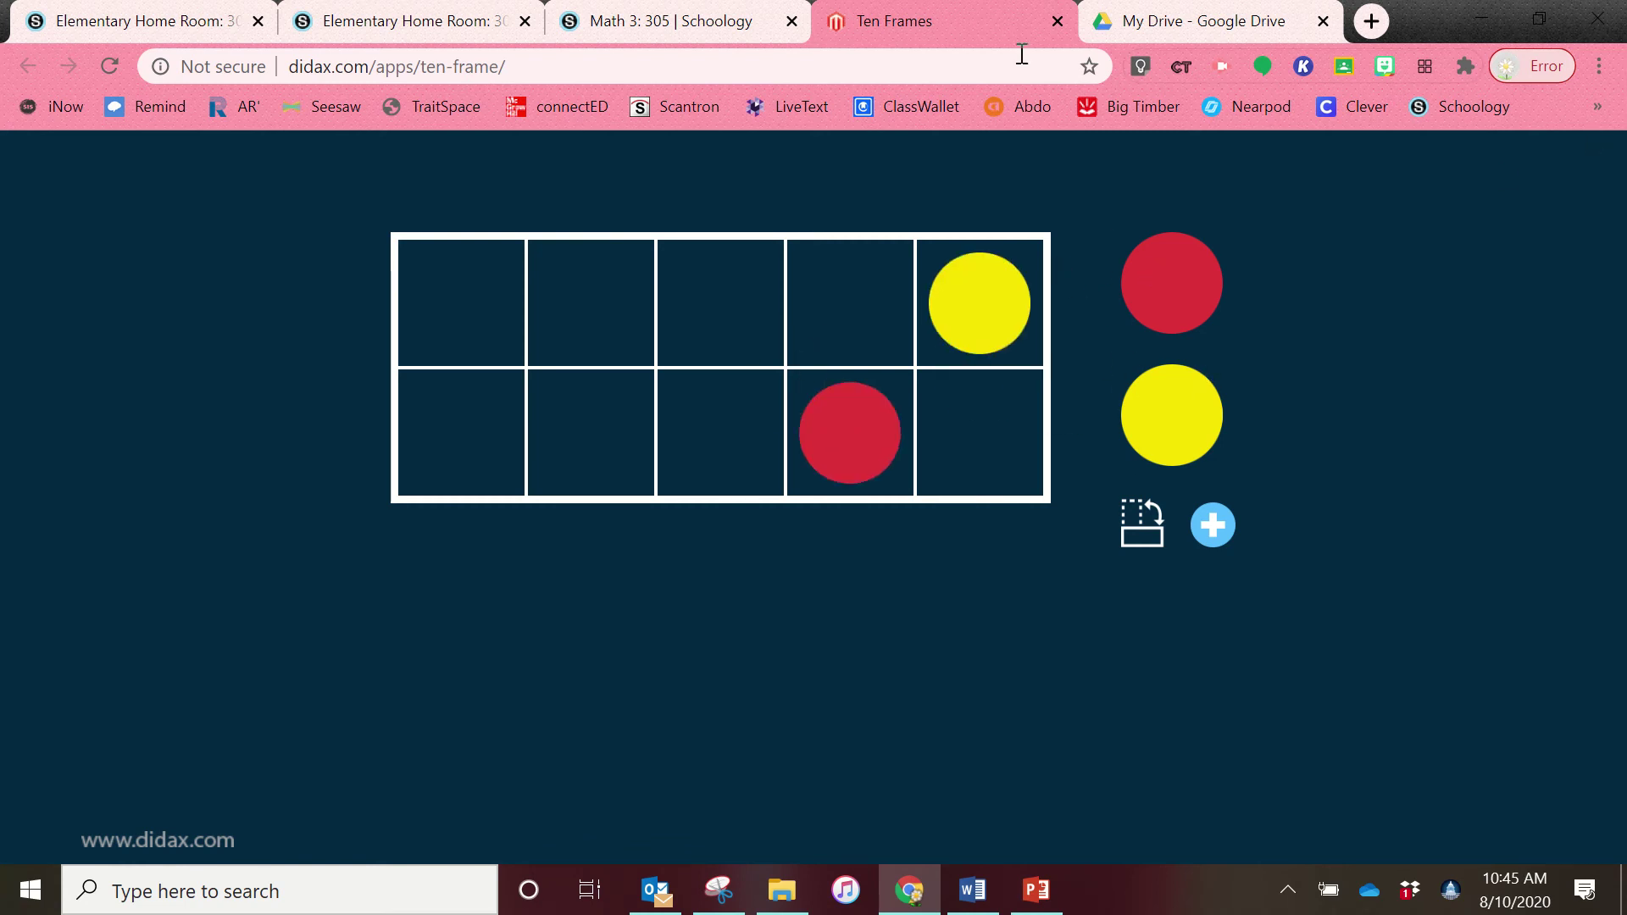
click(1057, 21)
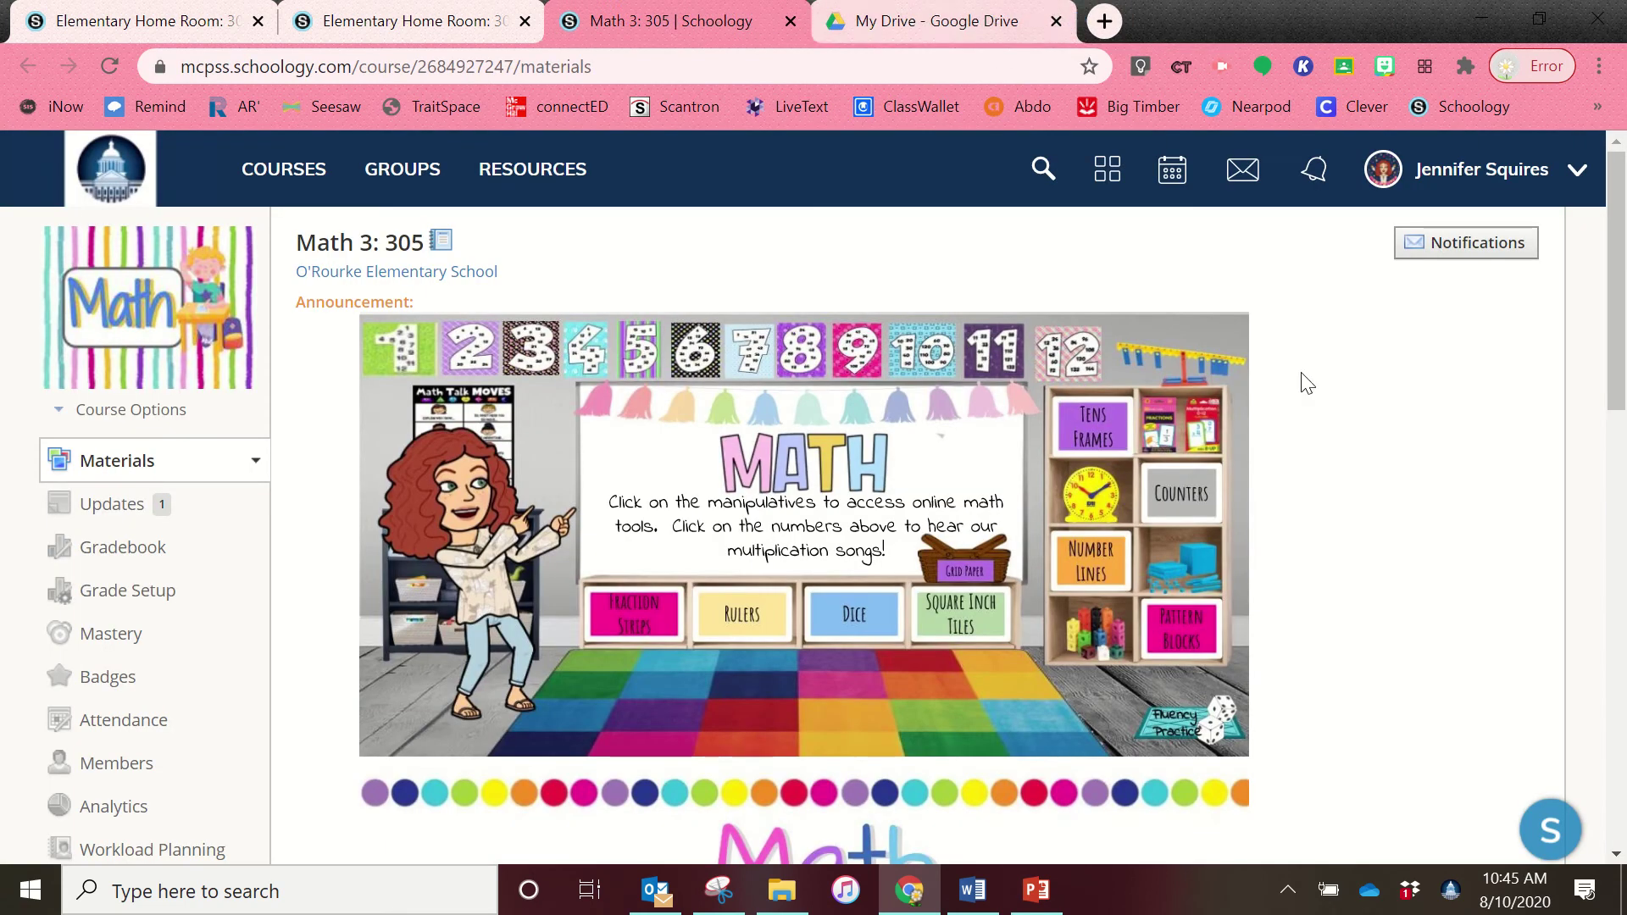
- Try the Counters tool by adding one red and one yellow counter to the workspace, and close it
click(1174, 502)
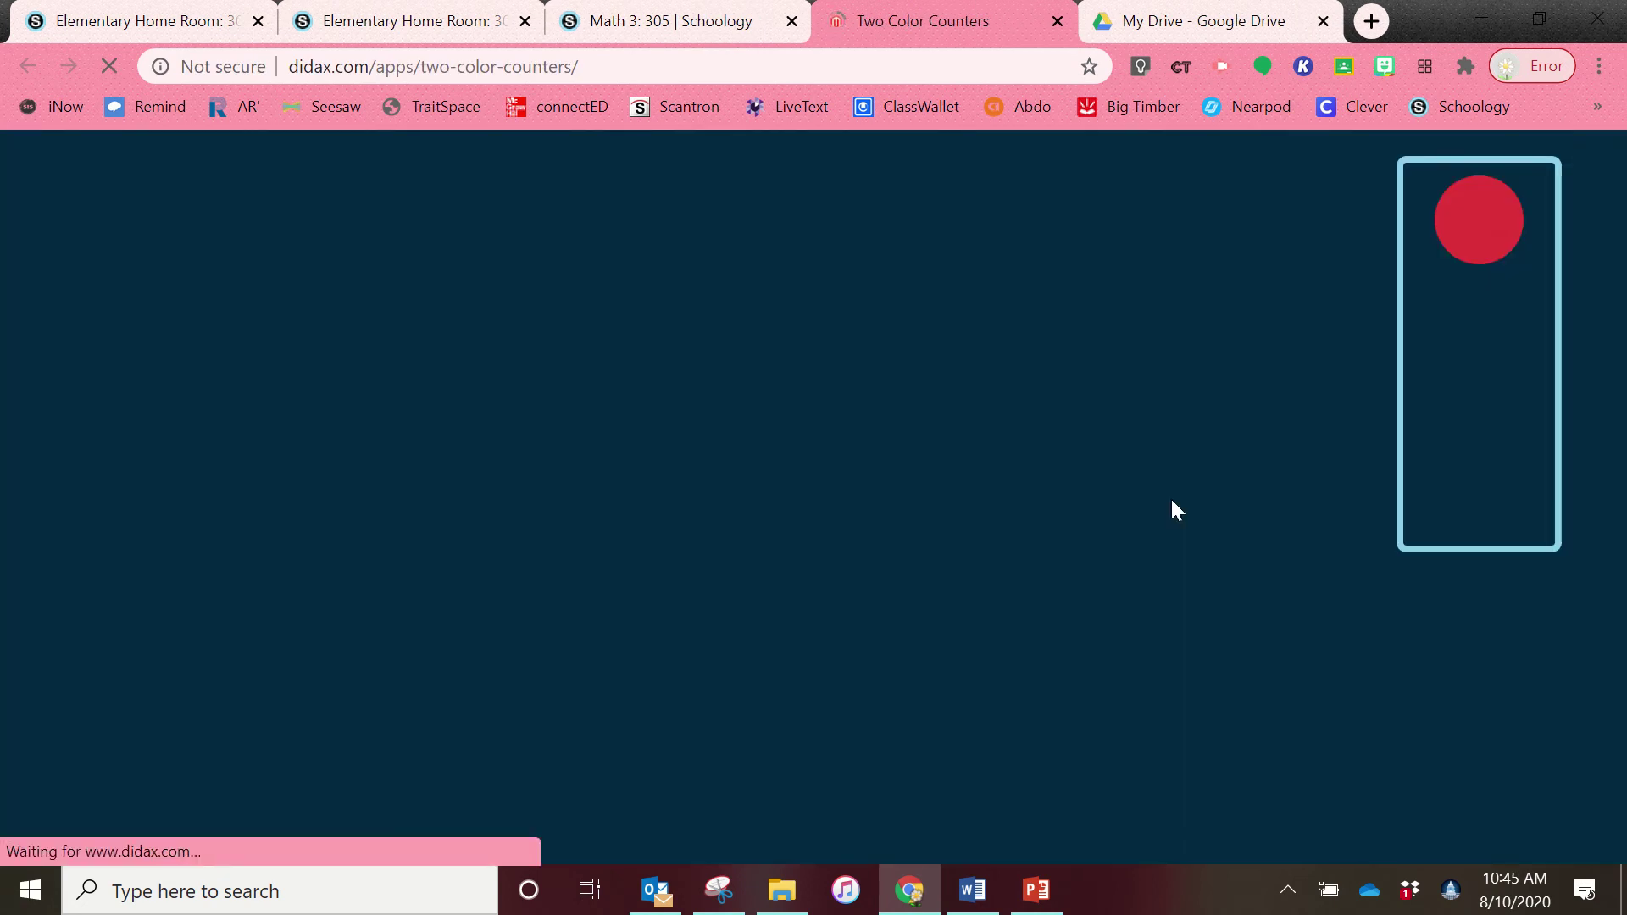
click(1562, 189)
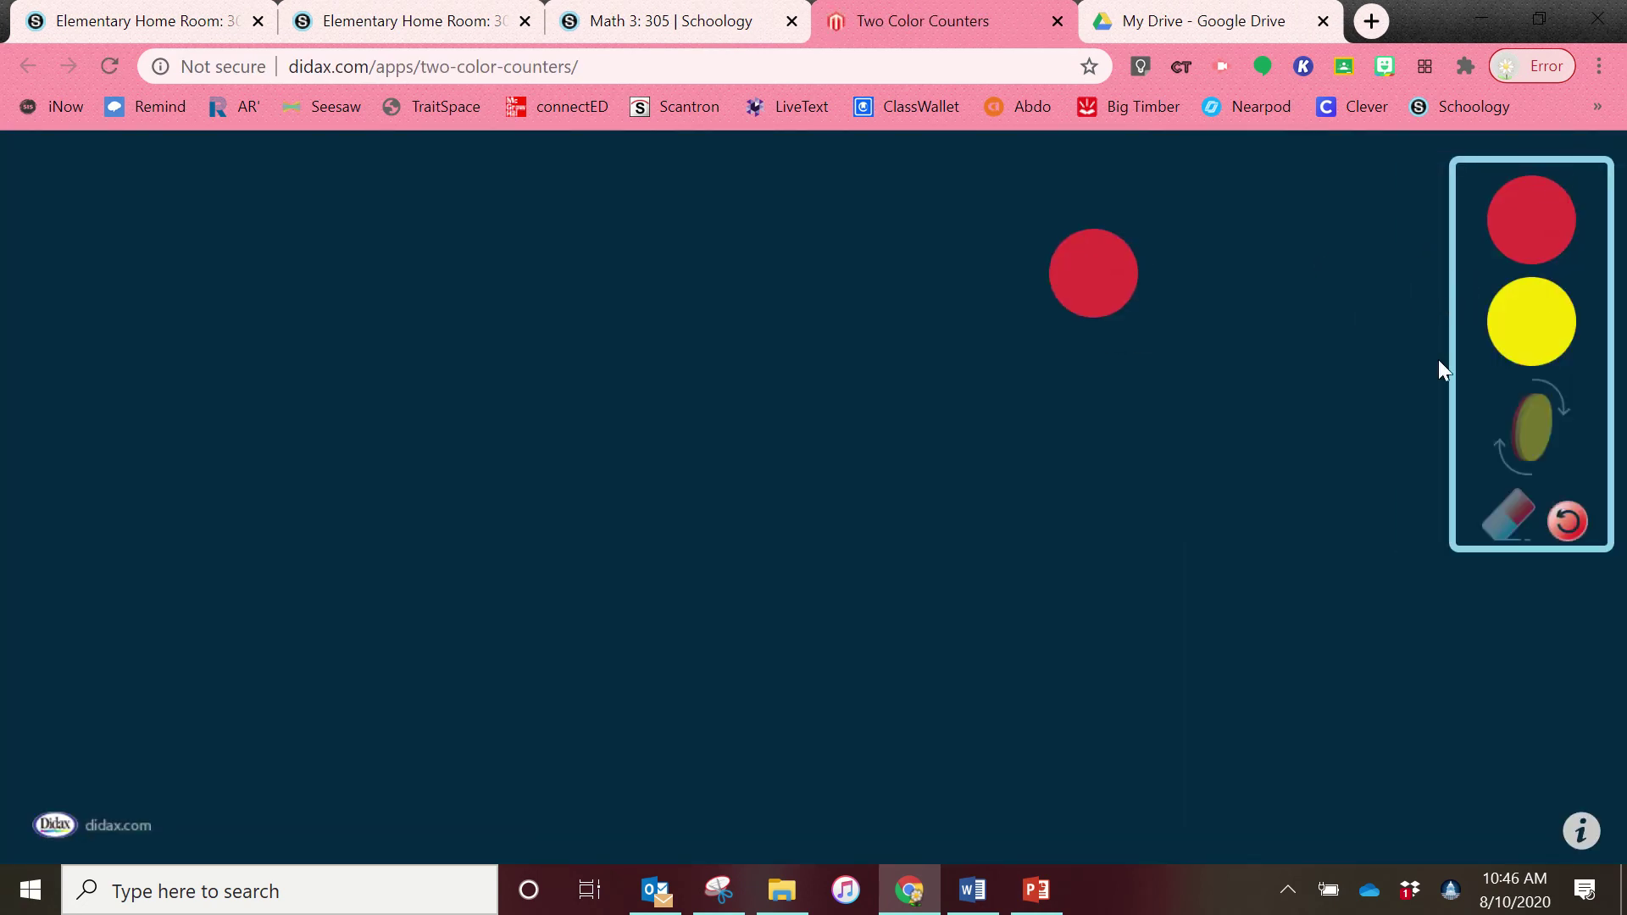
click(1496, 326)
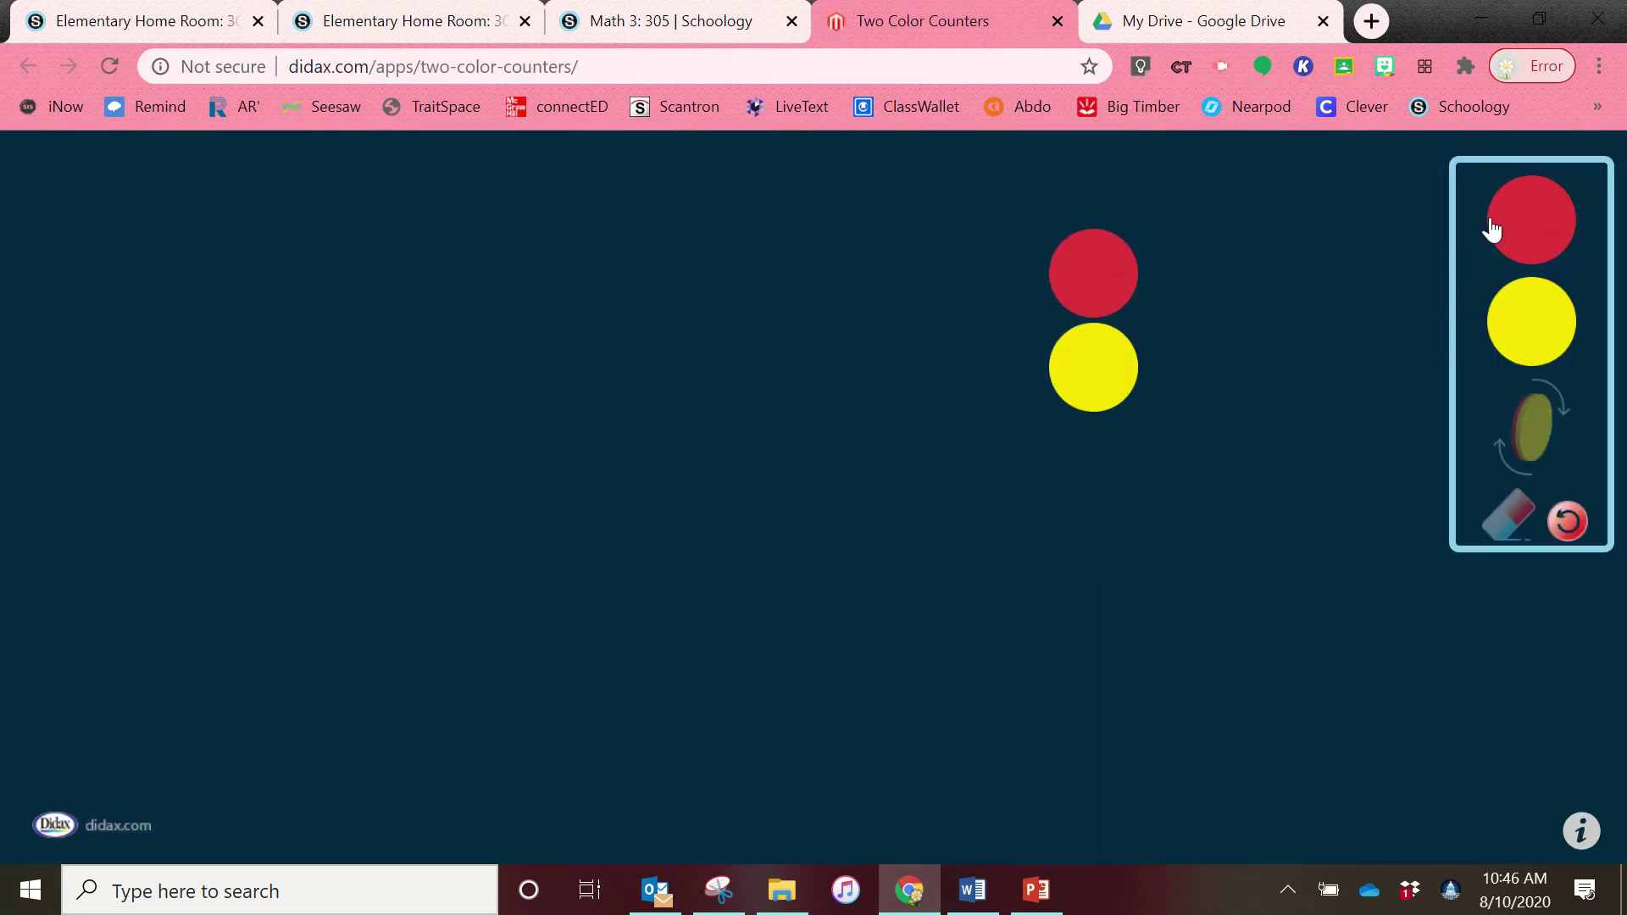
click(1057, 21)
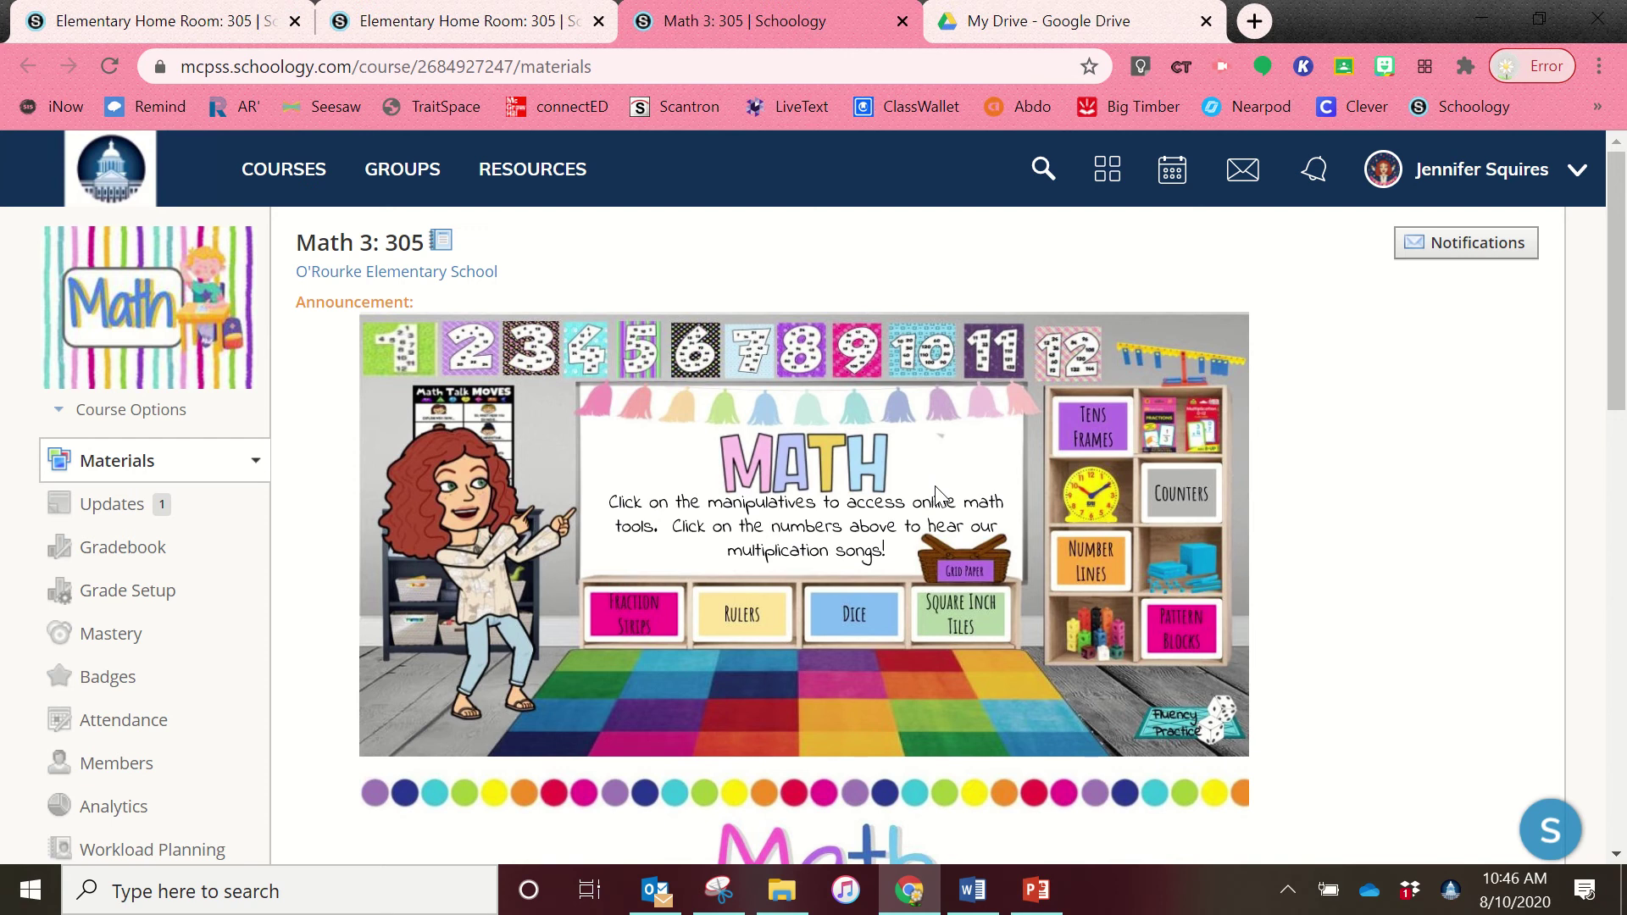
- Preview the clock's Puzzle Pics Clocks game and the Fluency Practice XtraMath site, closing each one
click(1103, 481)
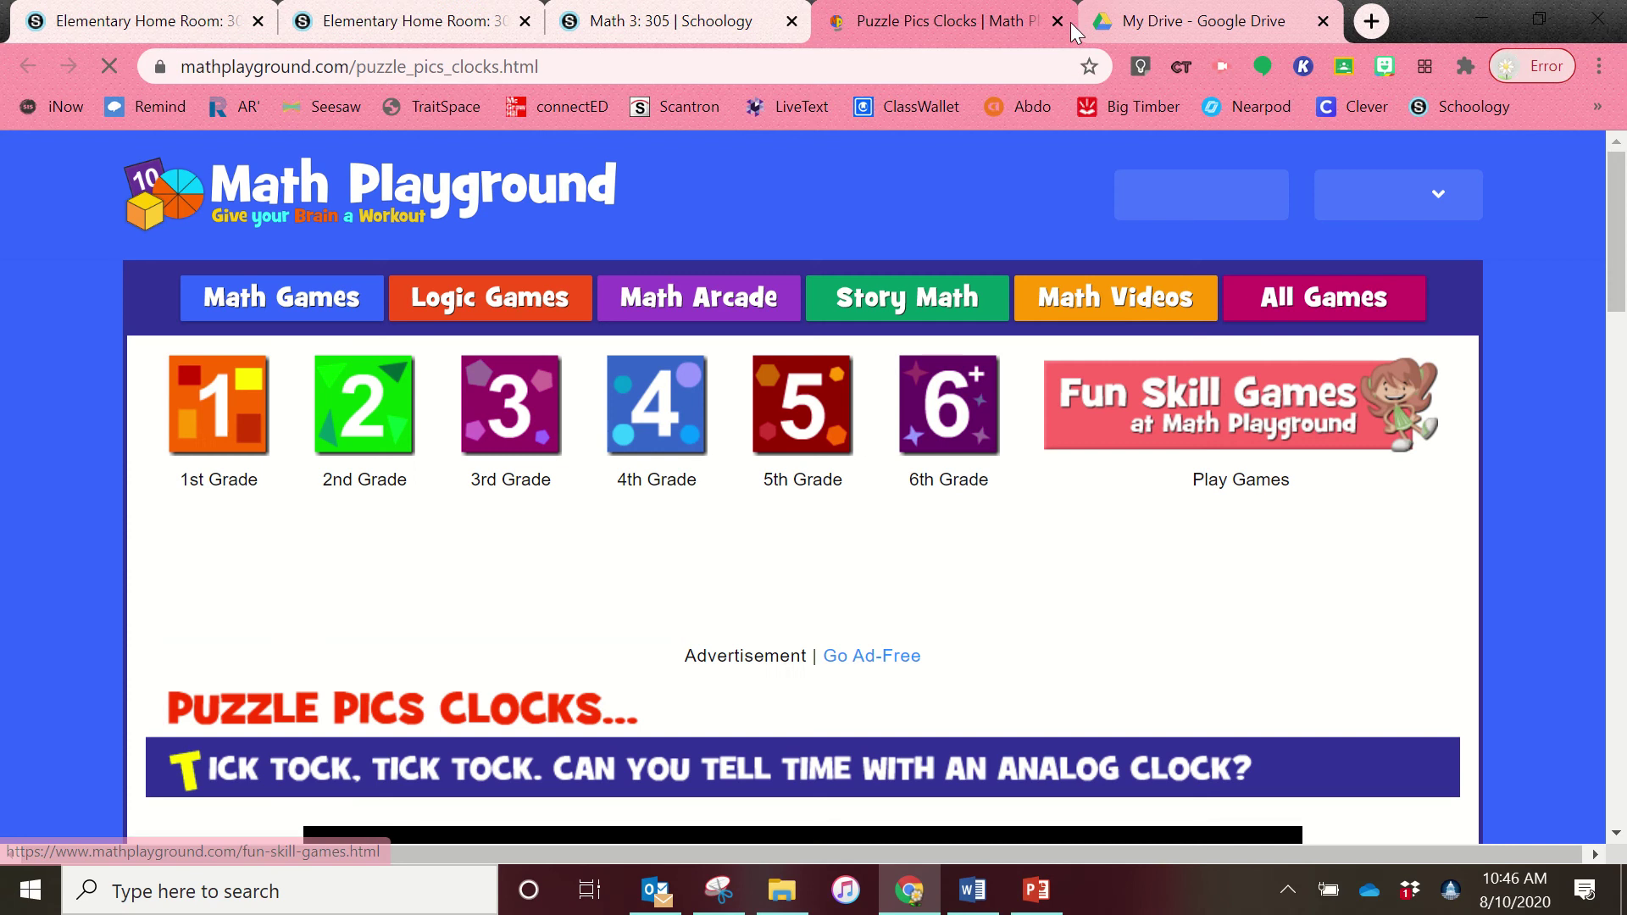
click(1058, 21)
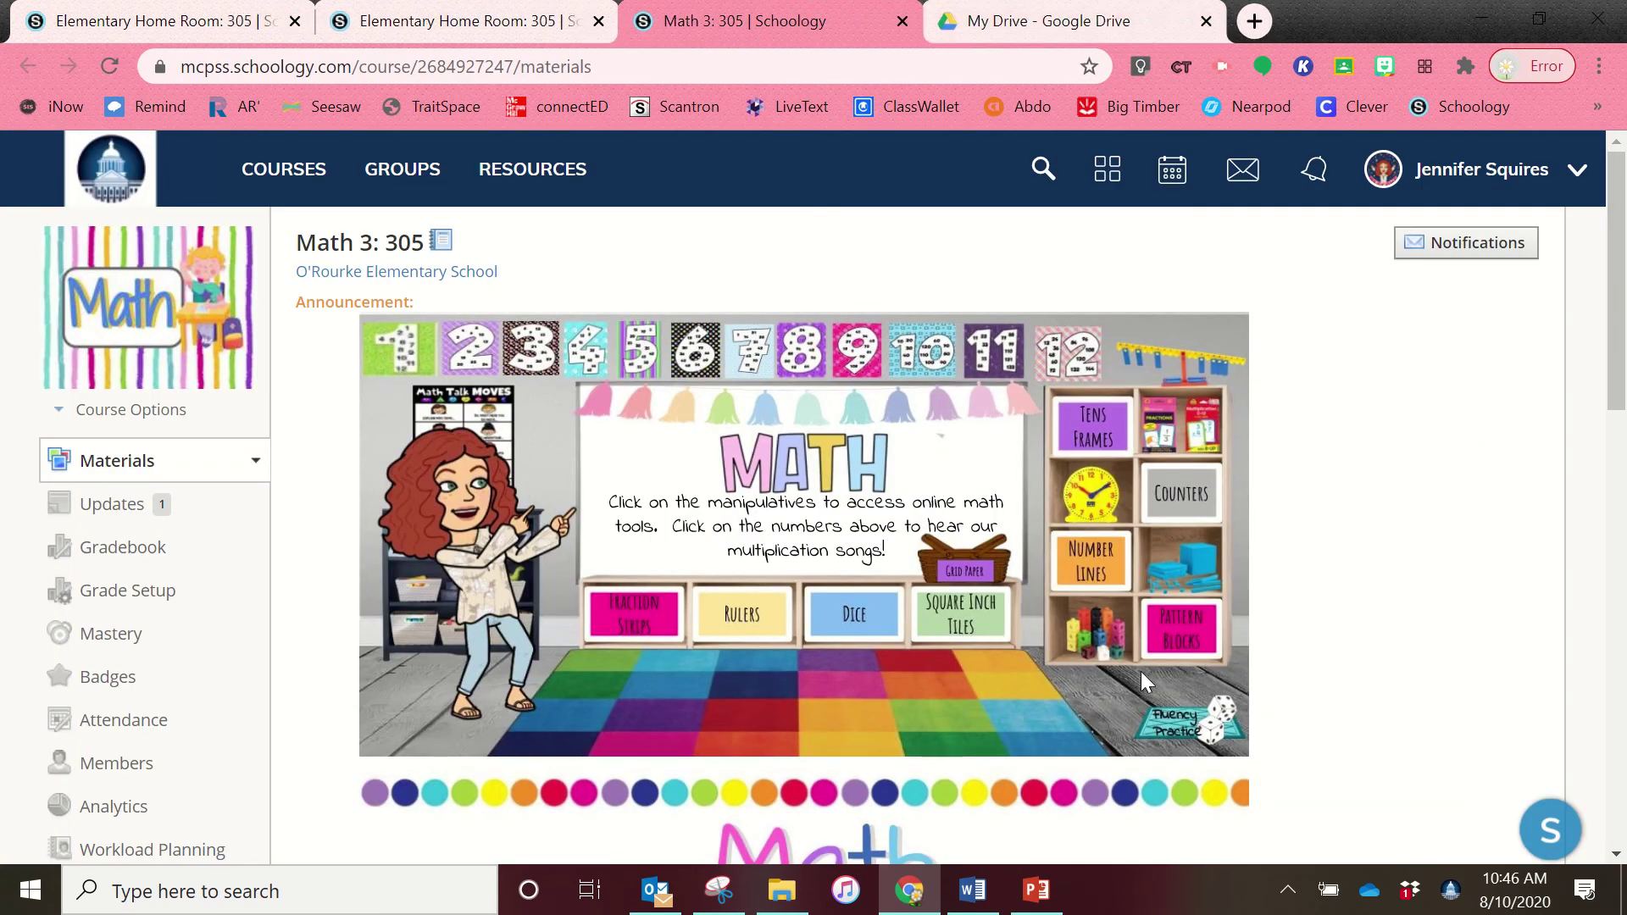
click(1207, 743)
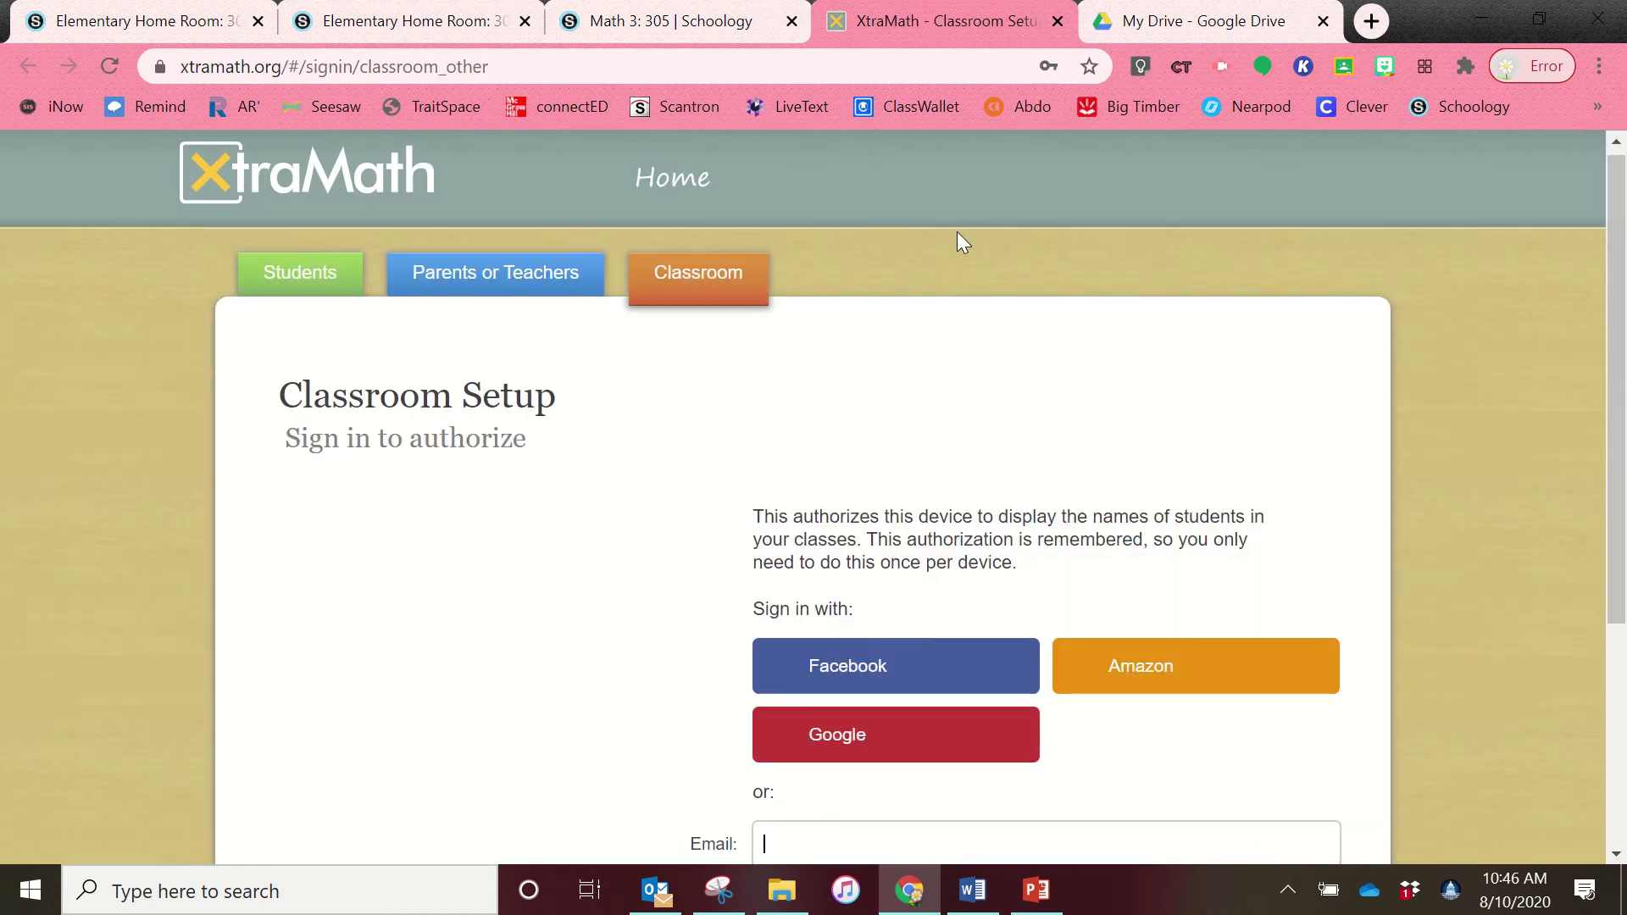
click(1051, 22)
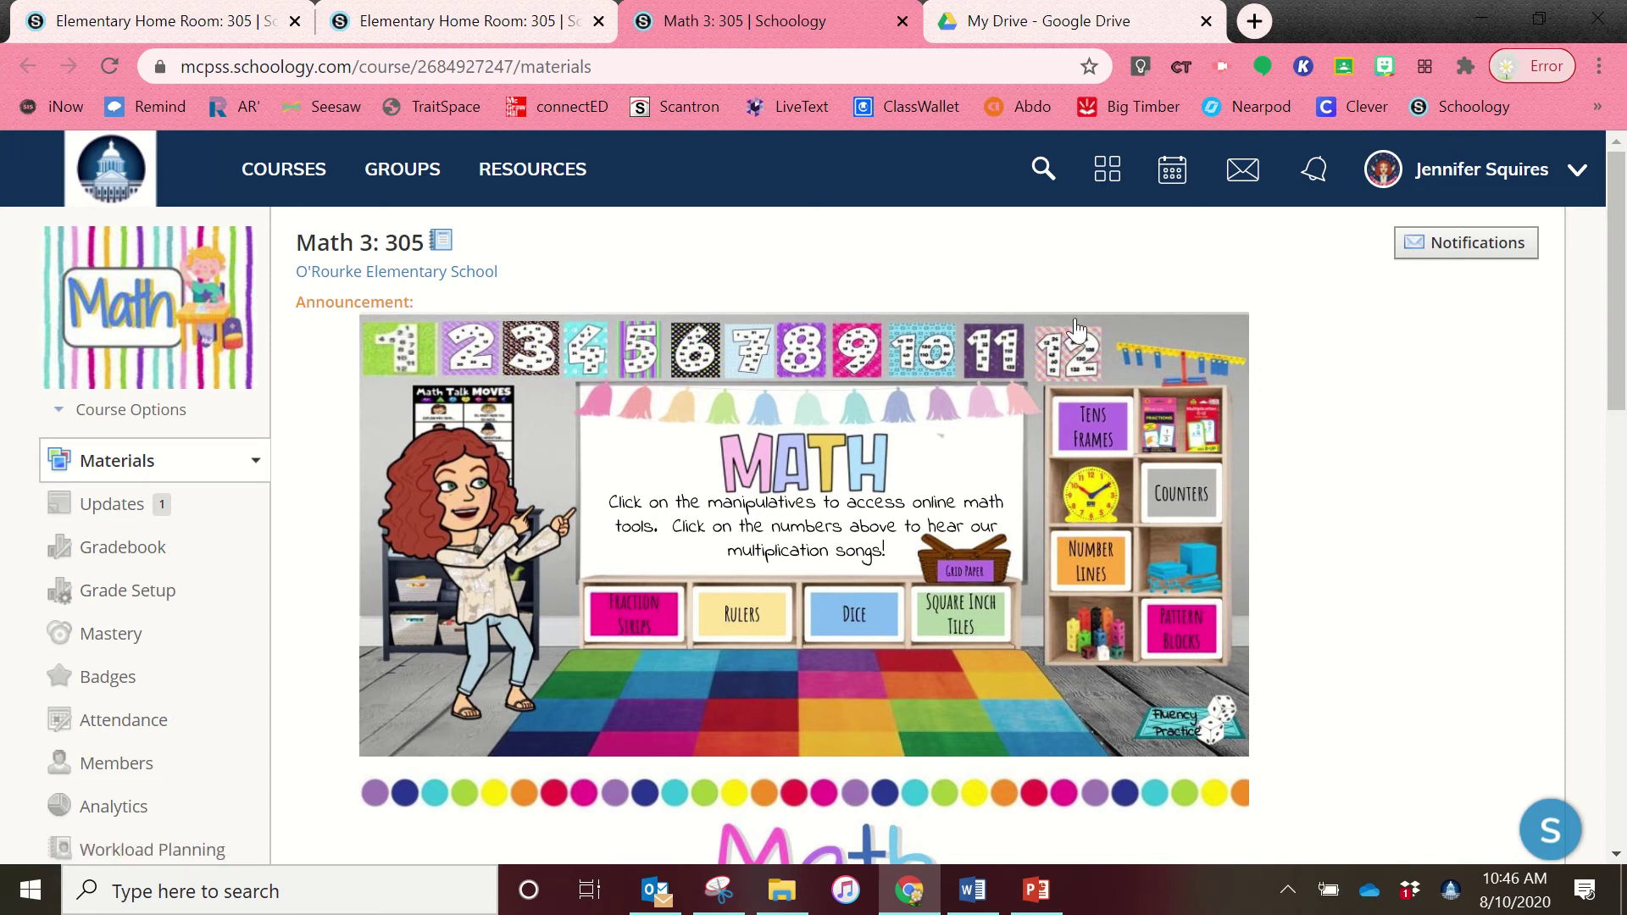
- Preview and close the number 1 multiplication song, and review the Math Daily Assignments weekday links
click(409, 356)
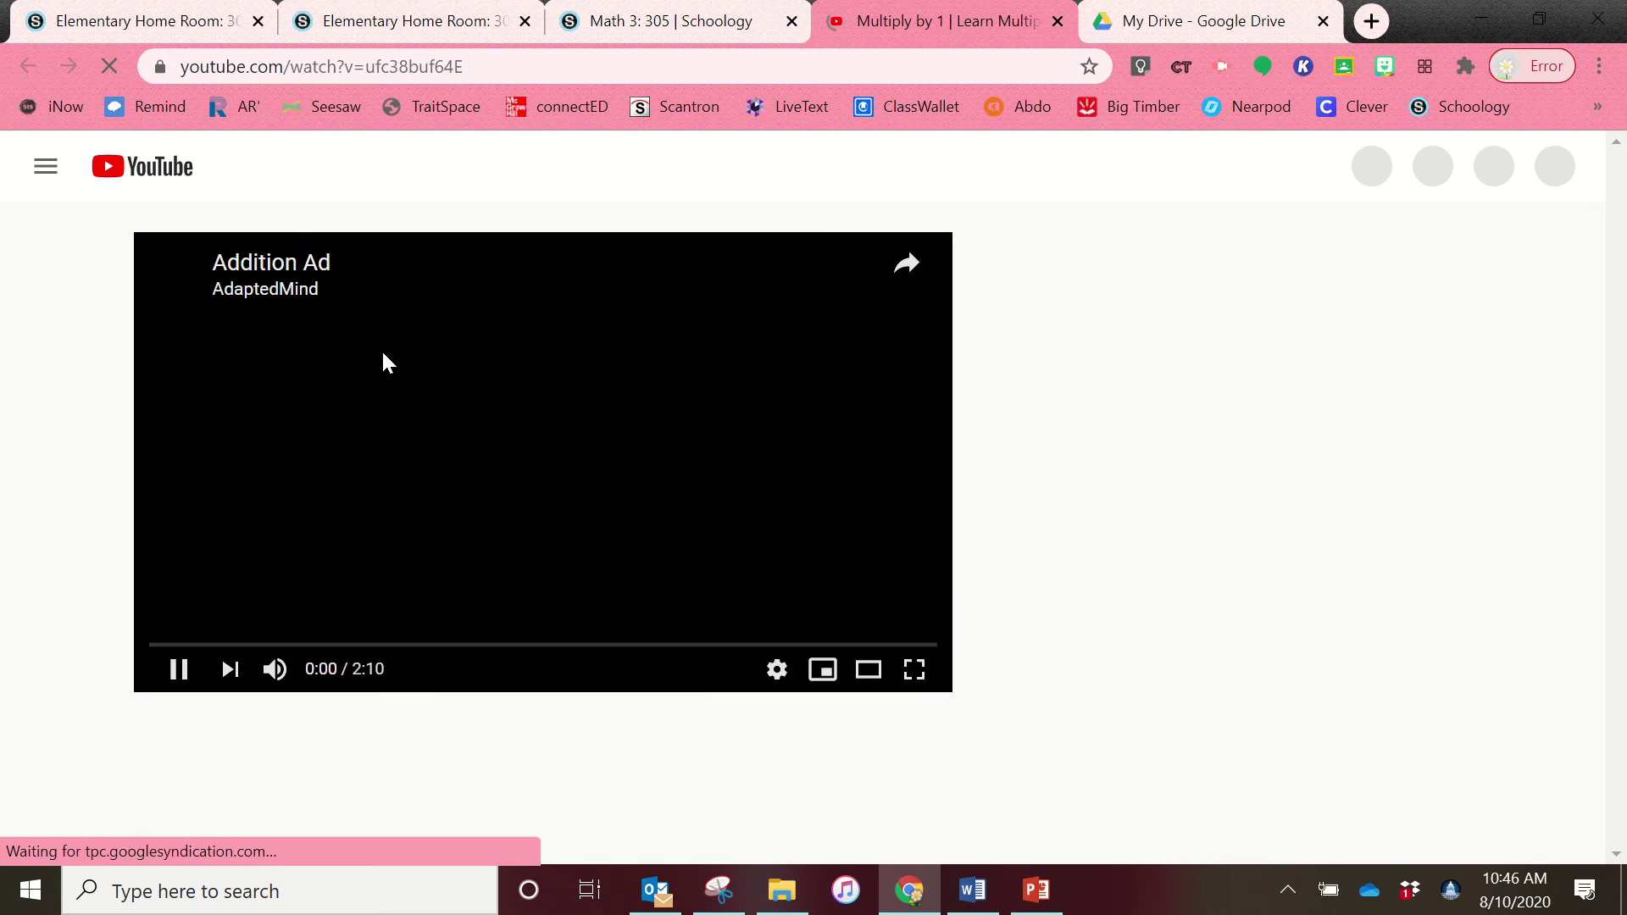
click(1058, 20)
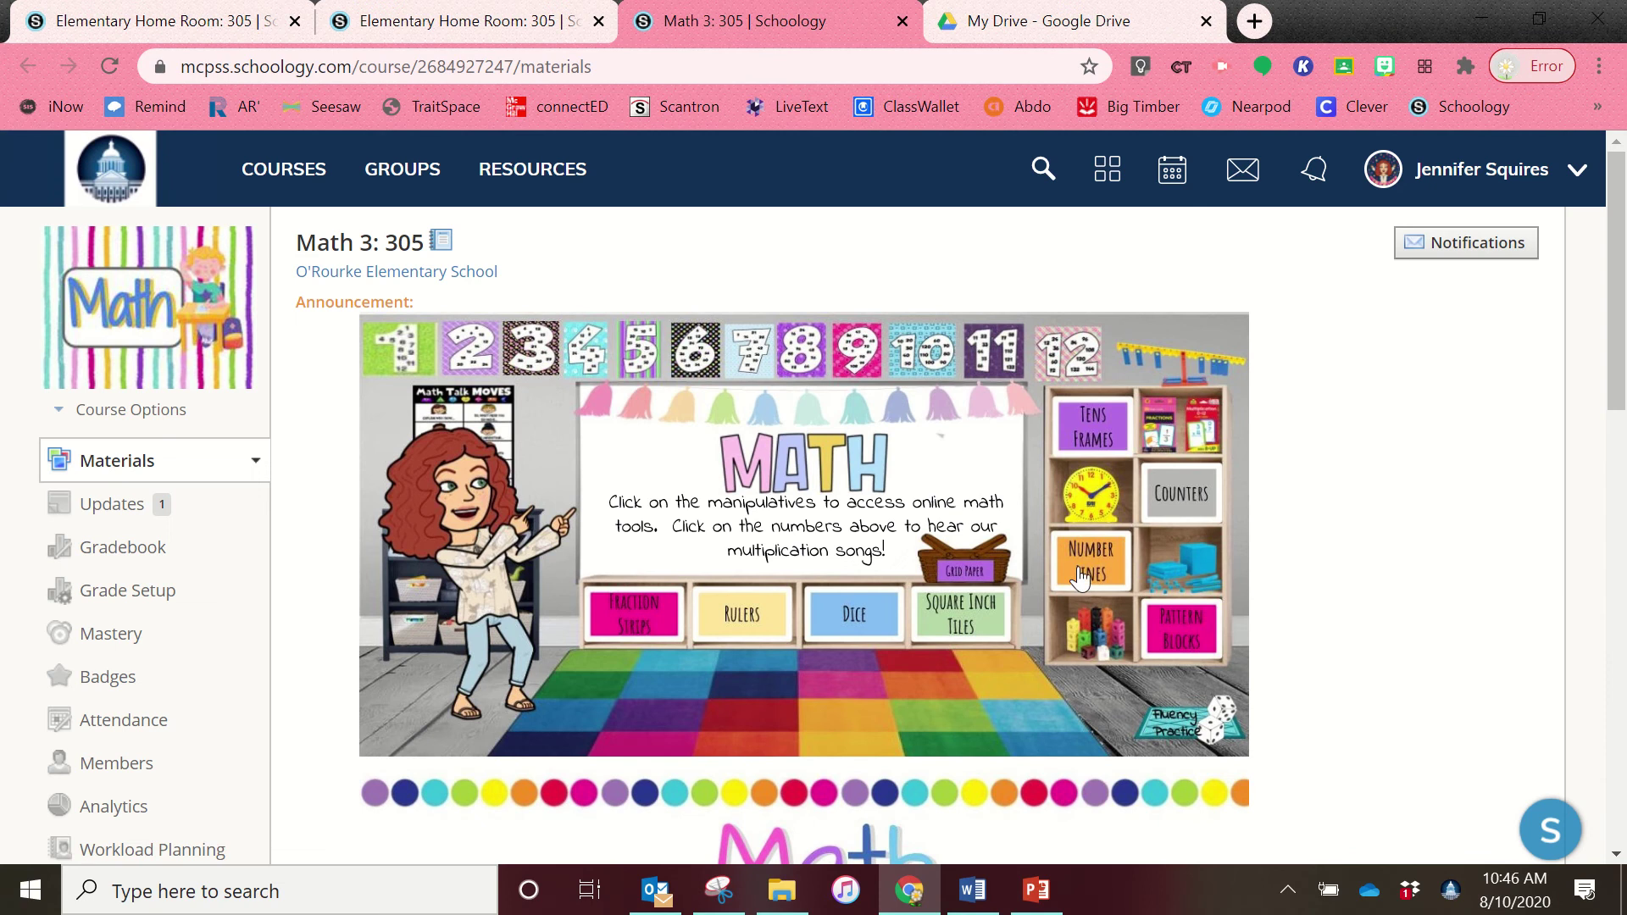
scroll(1347, 508, down, 6)
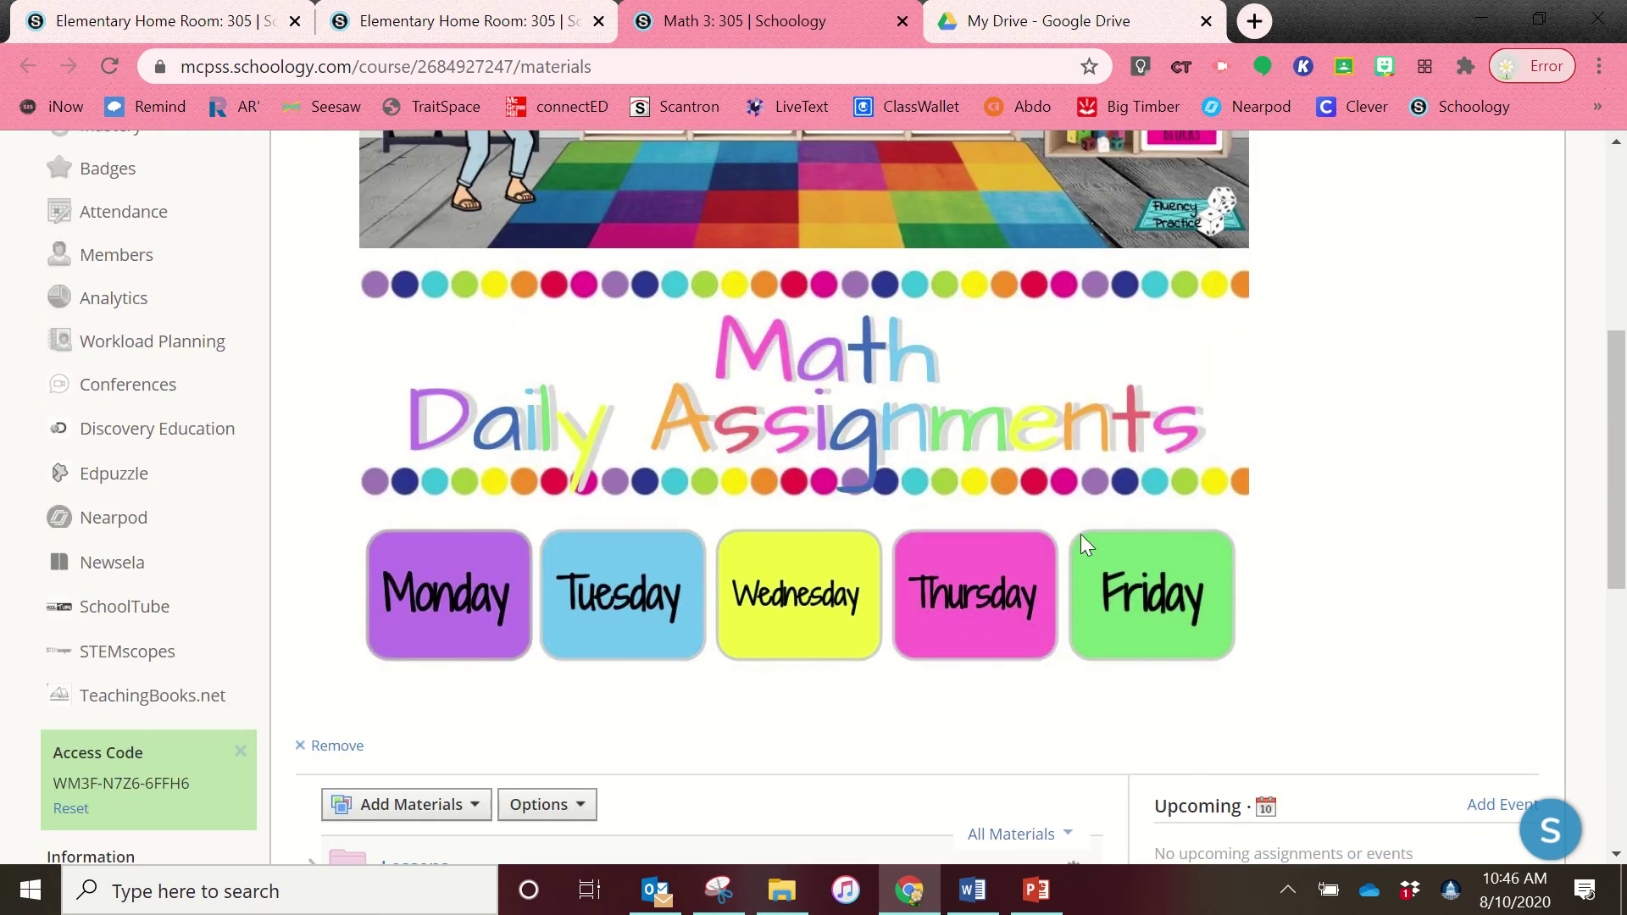
scroll(1195, 508, up, 6)
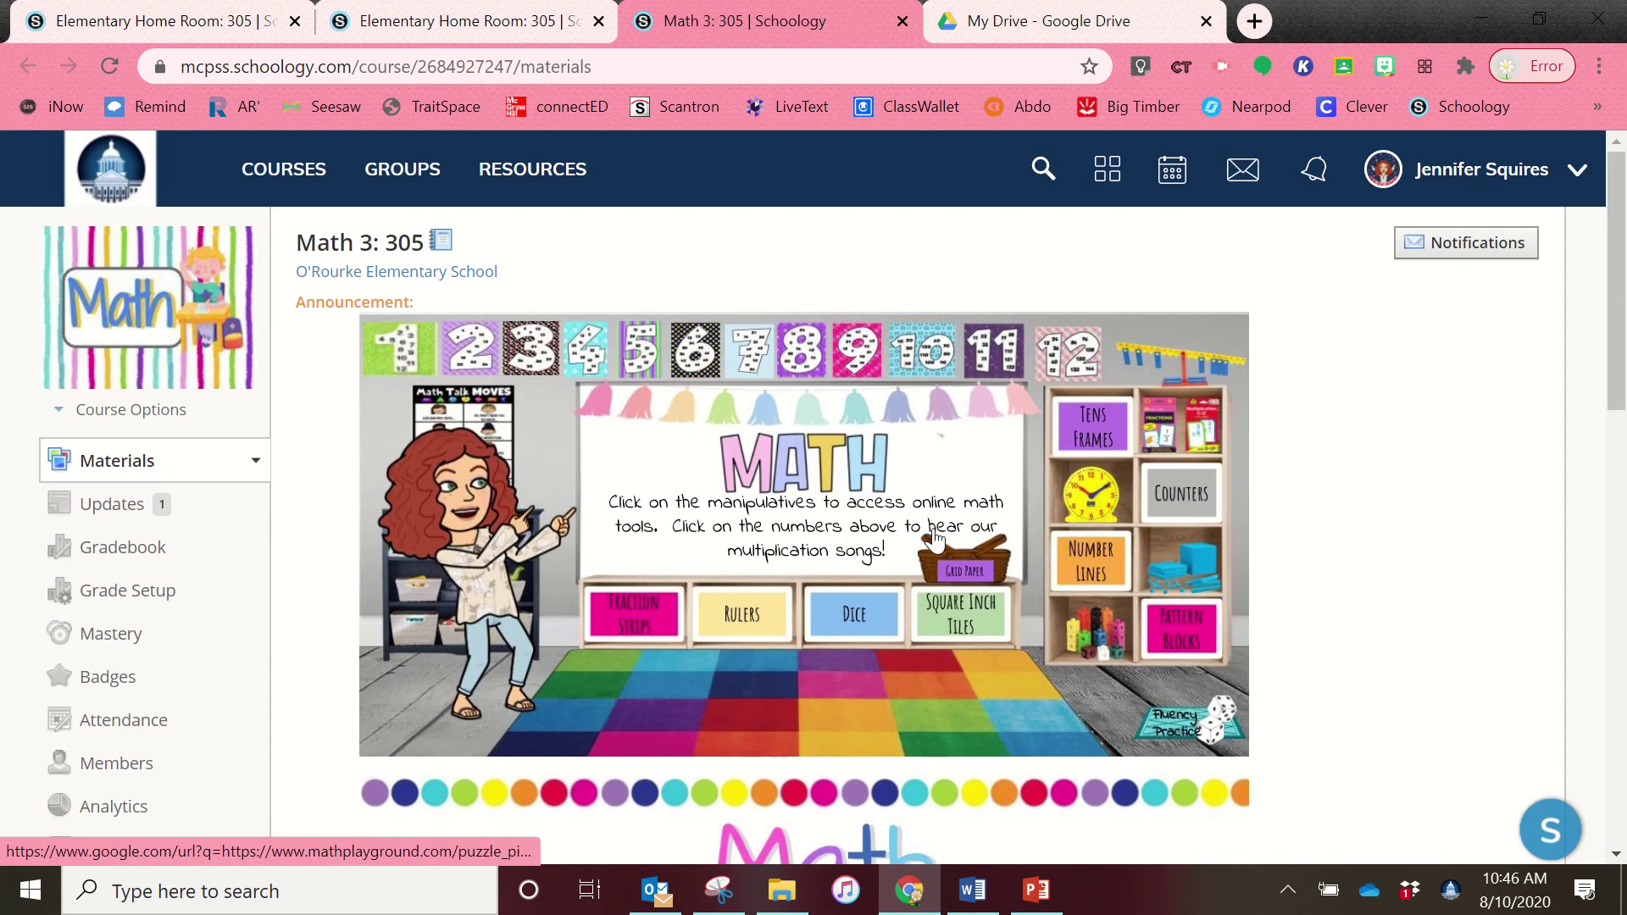
- Return to Elementary Home Room through the course list and open the Science course from Classwork
click(291, 180)
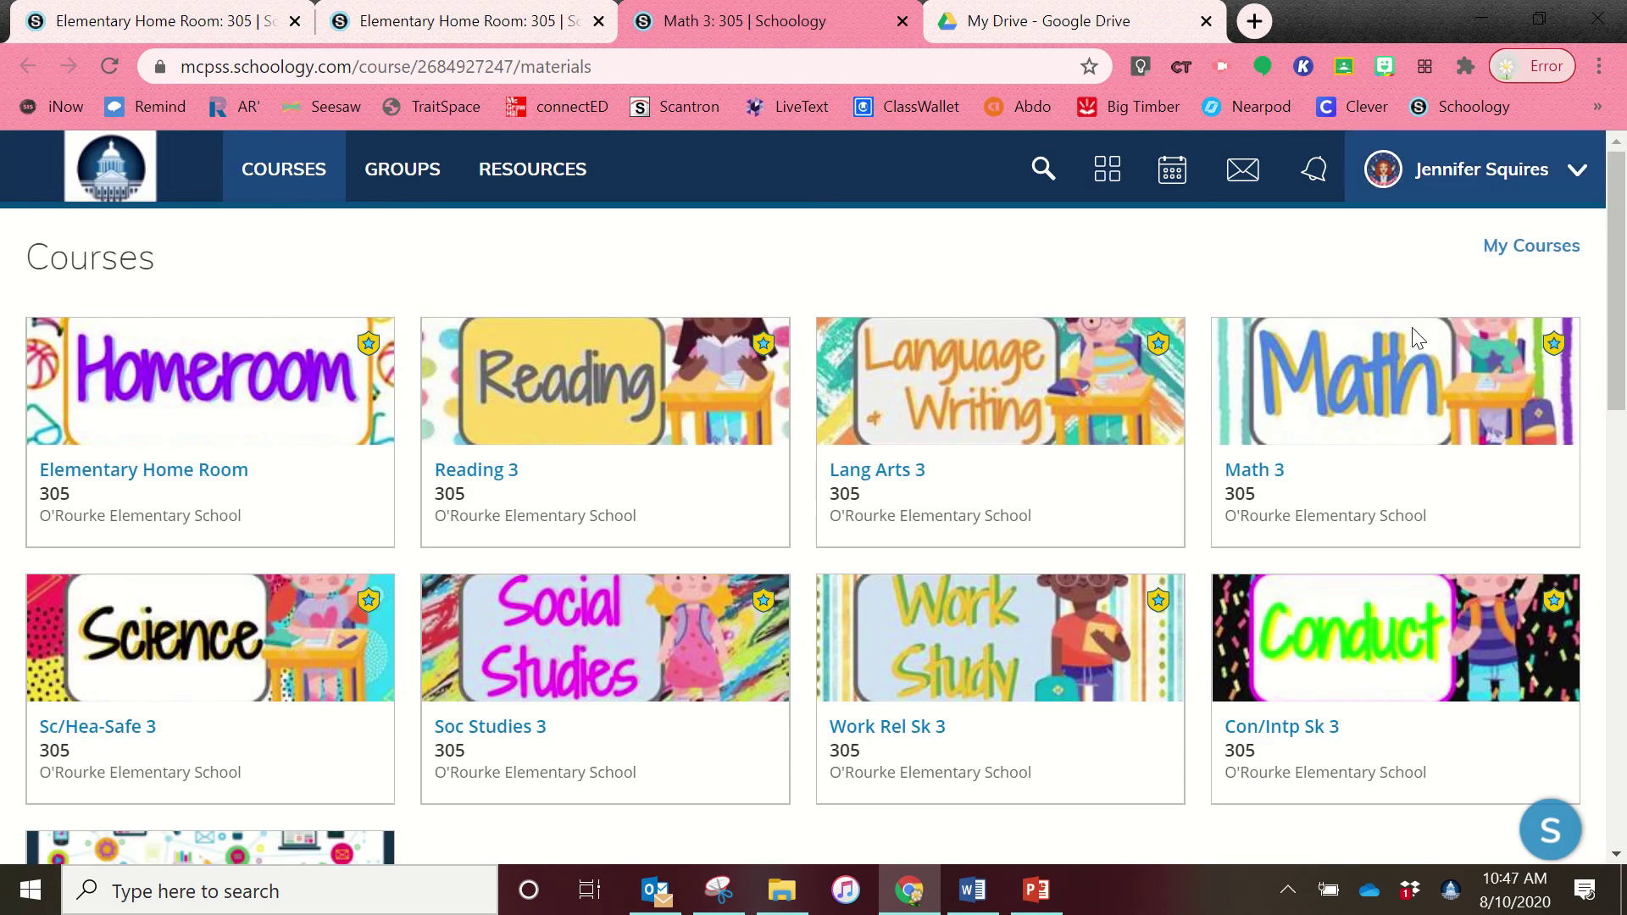
click(185, 402)
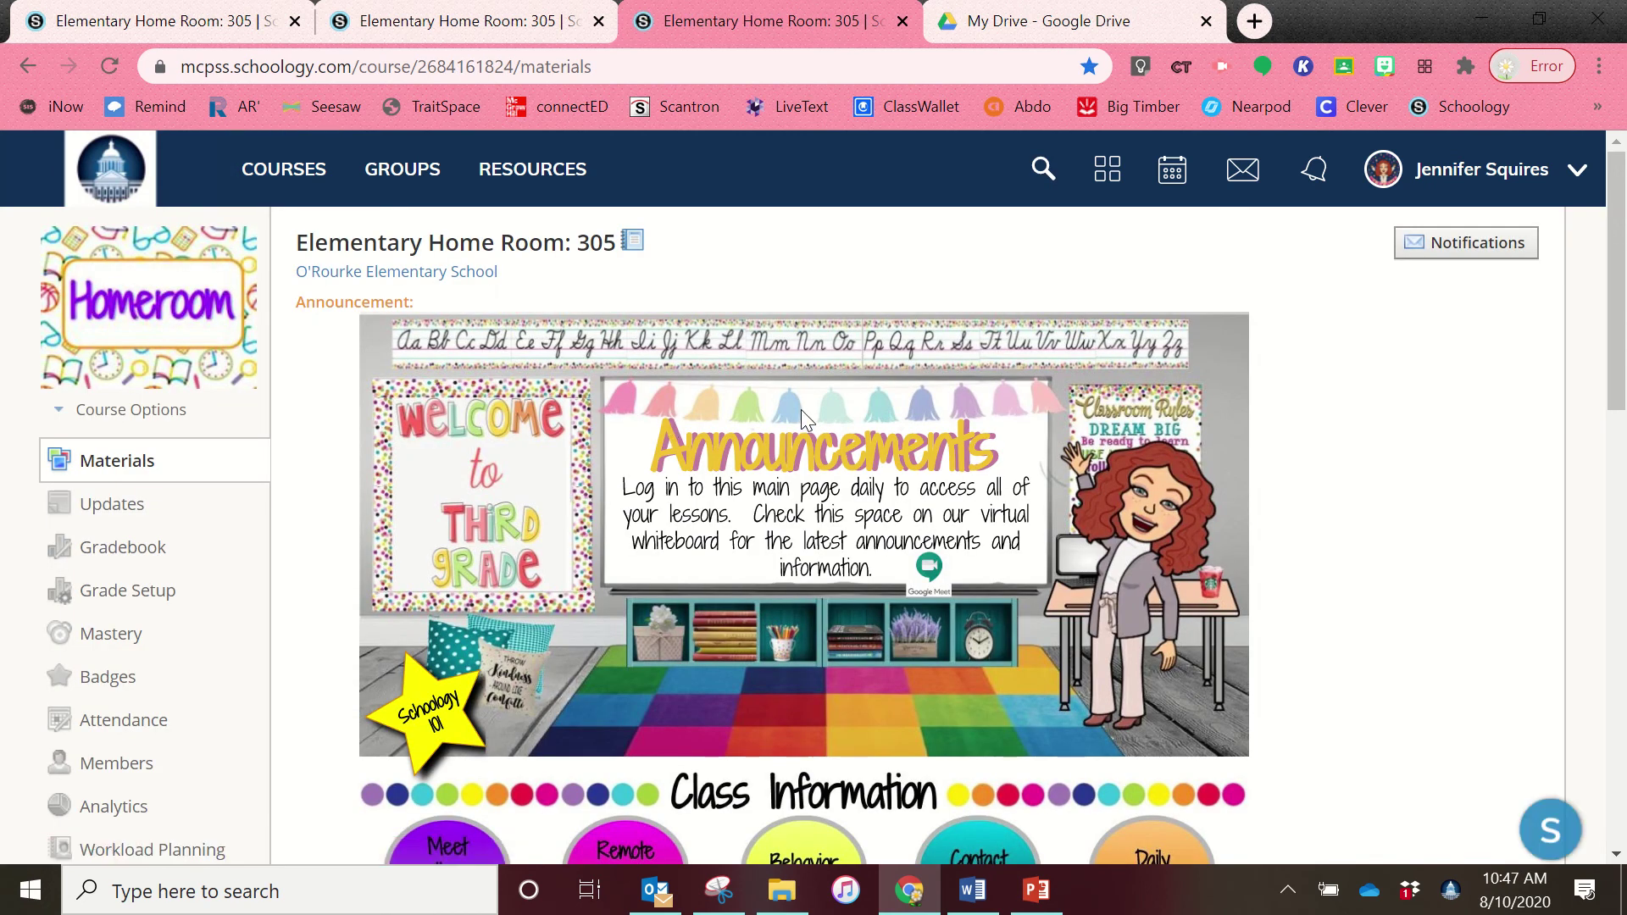
scroll(812, 442, down, 1)
scroll(811, 440, down, 5)
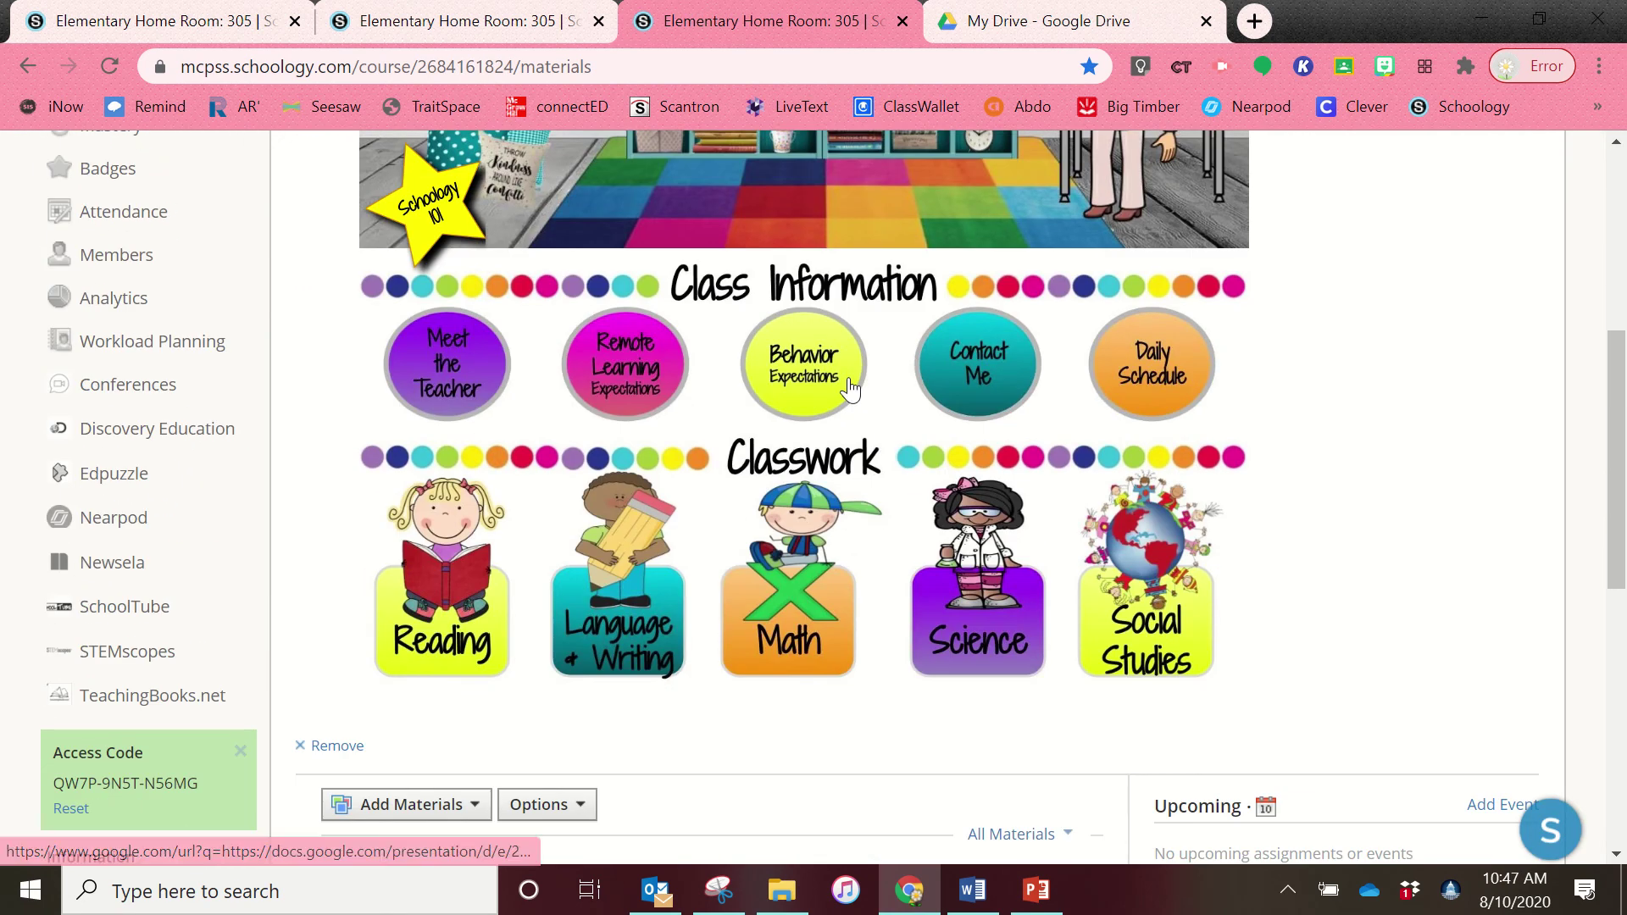
click(943, 632)
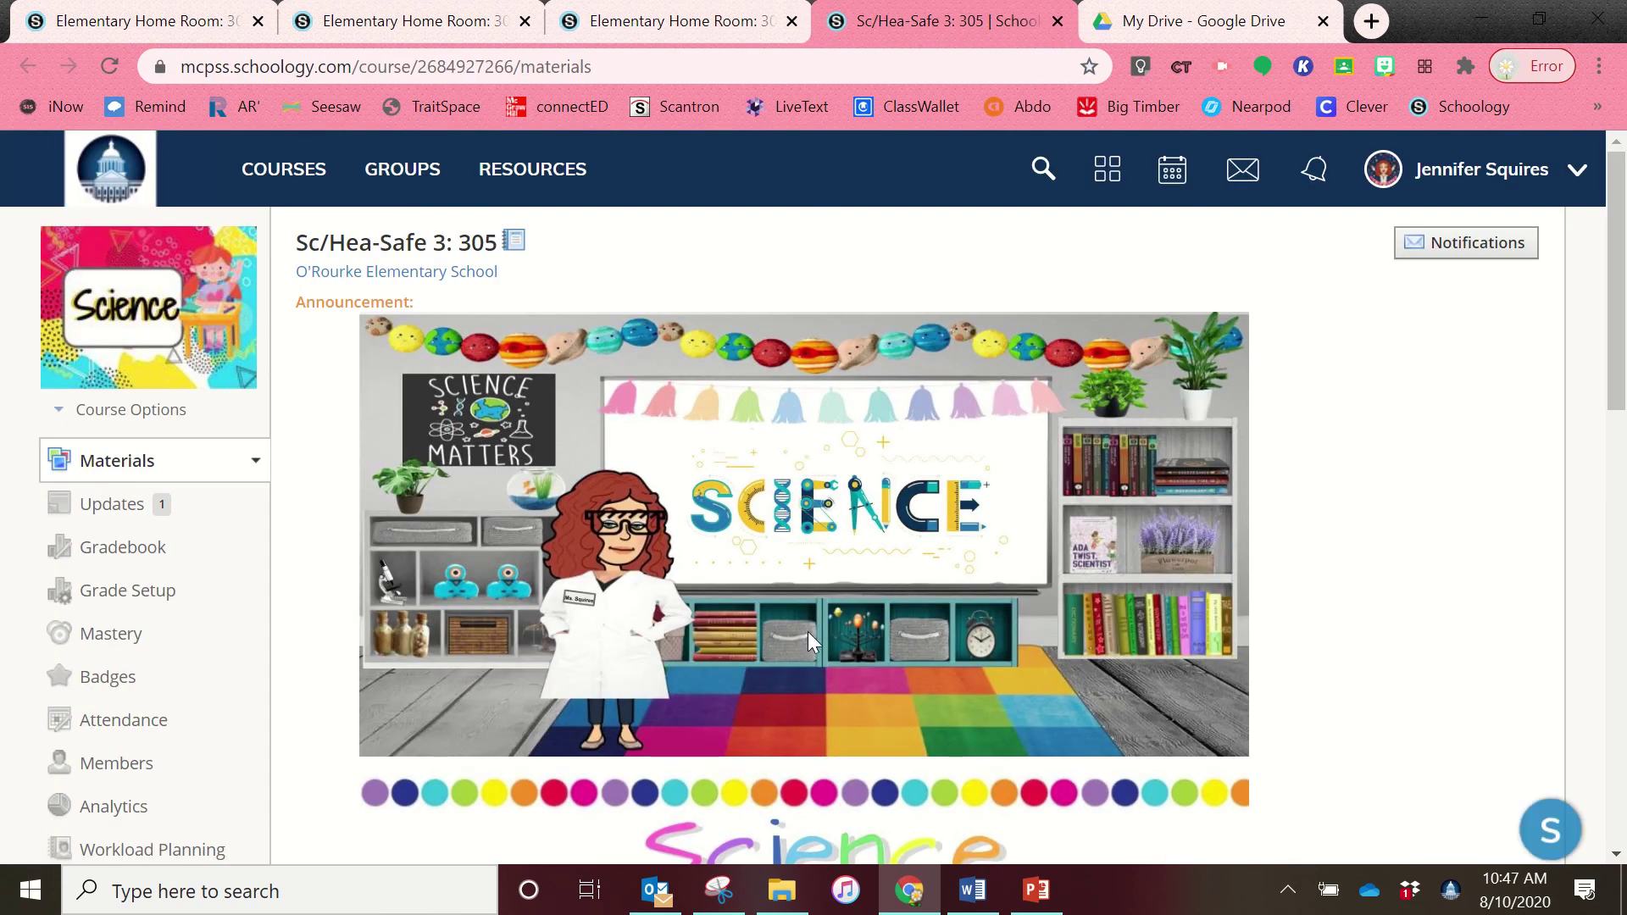
- Review the Science course's classroom banner and Daily Assignments weekday links
scroll(807, 632, down, 2)
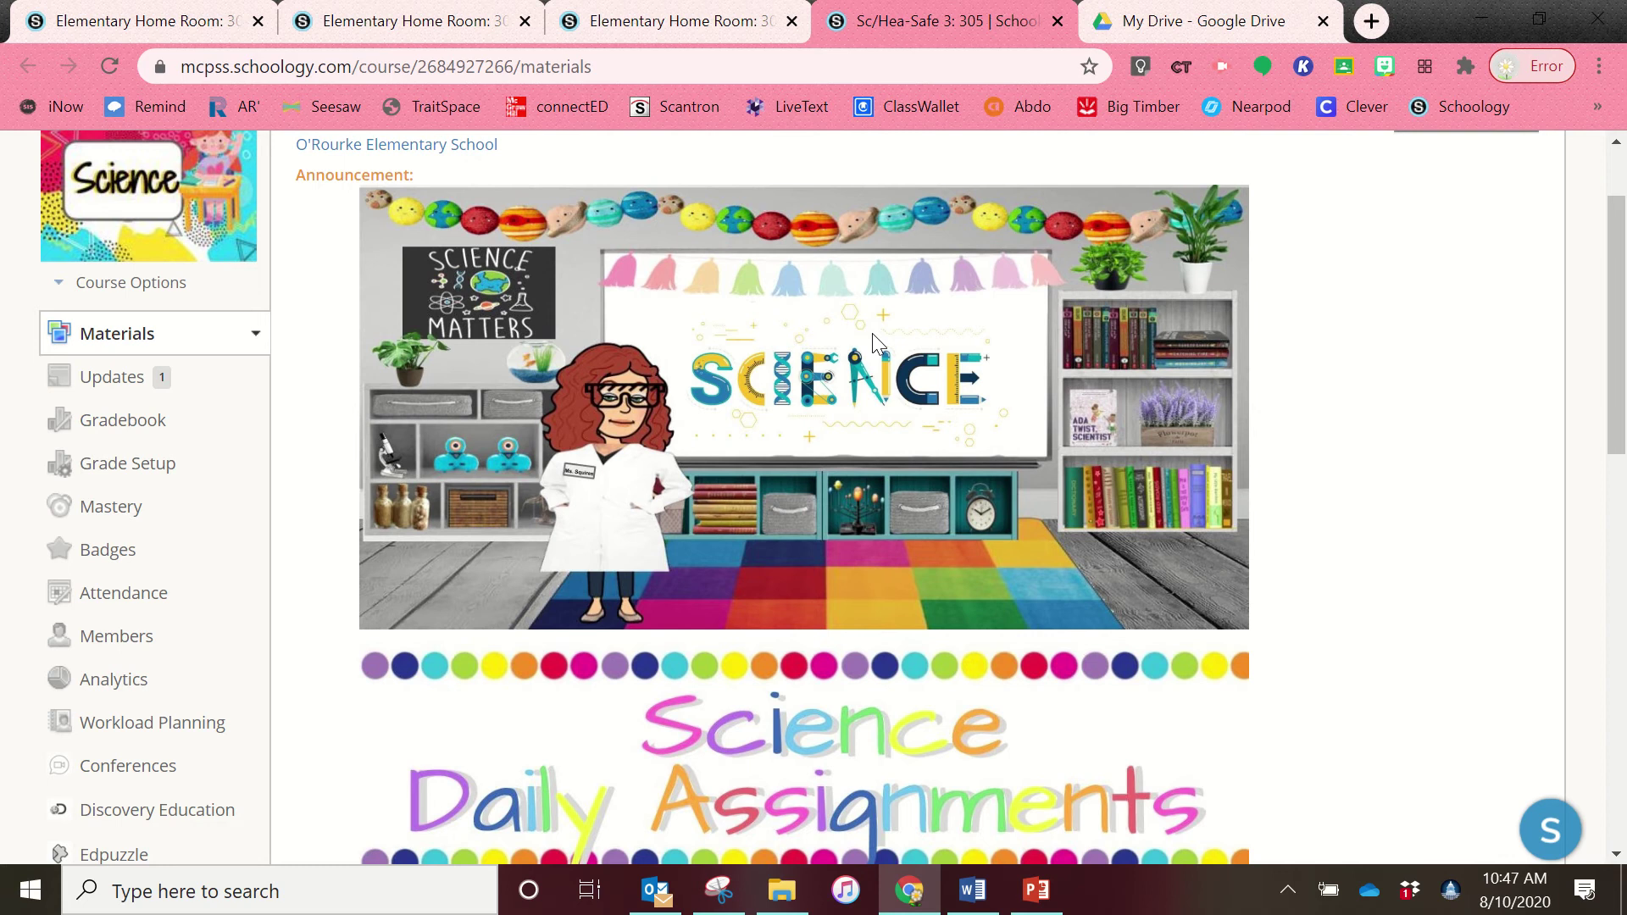
scroll(412, 744, down, 3)
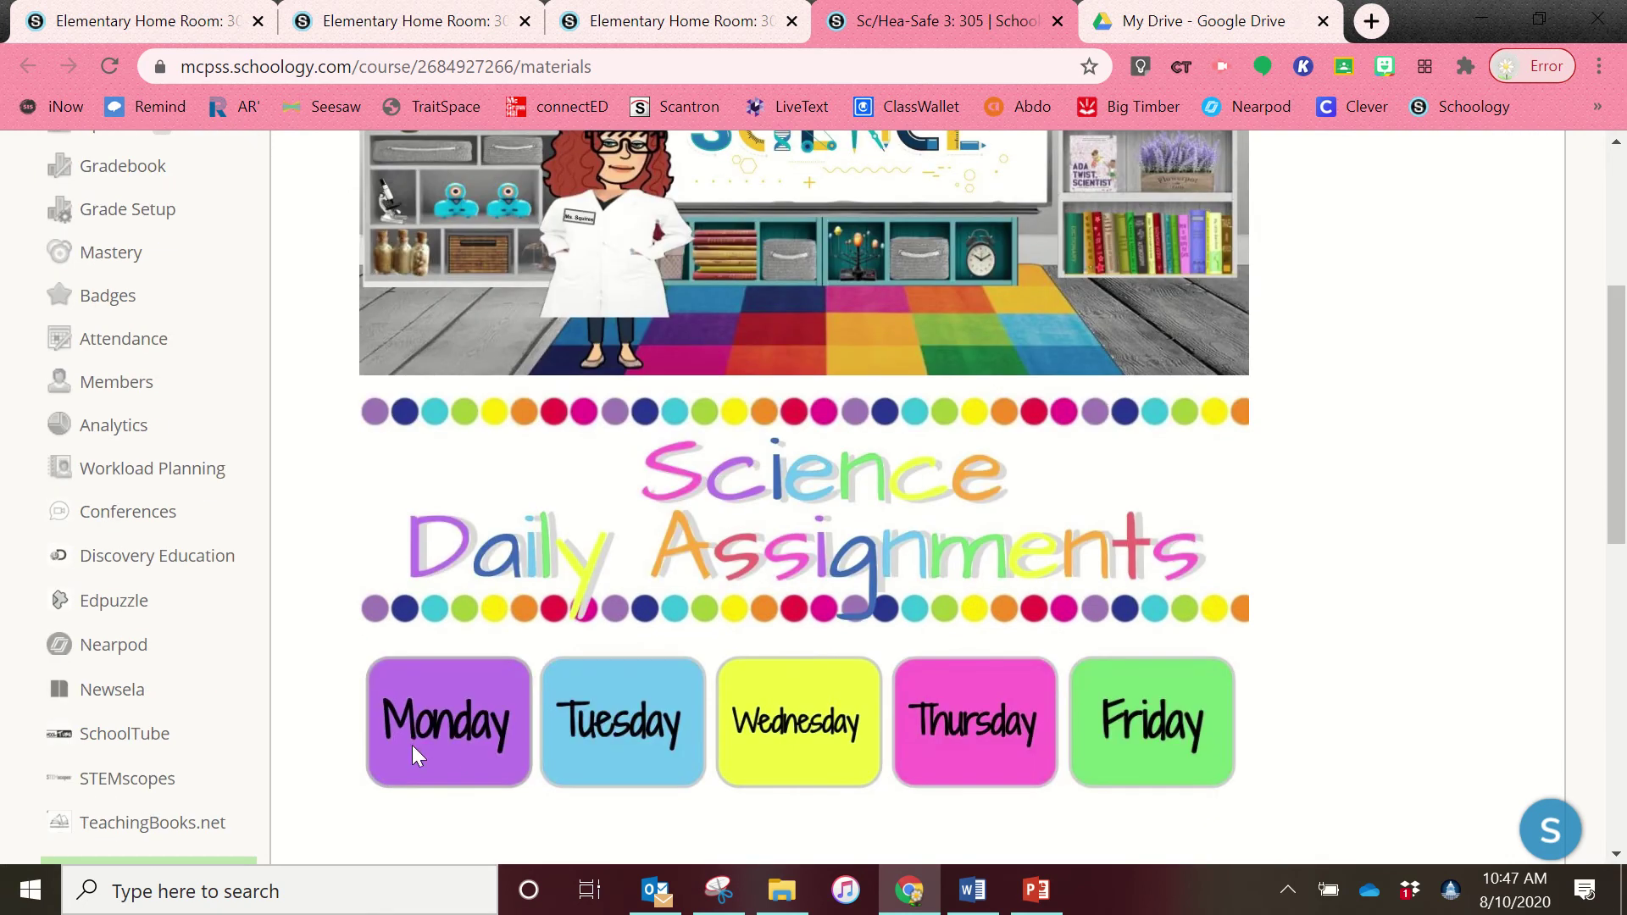
scroll(757, 631, up, 5)
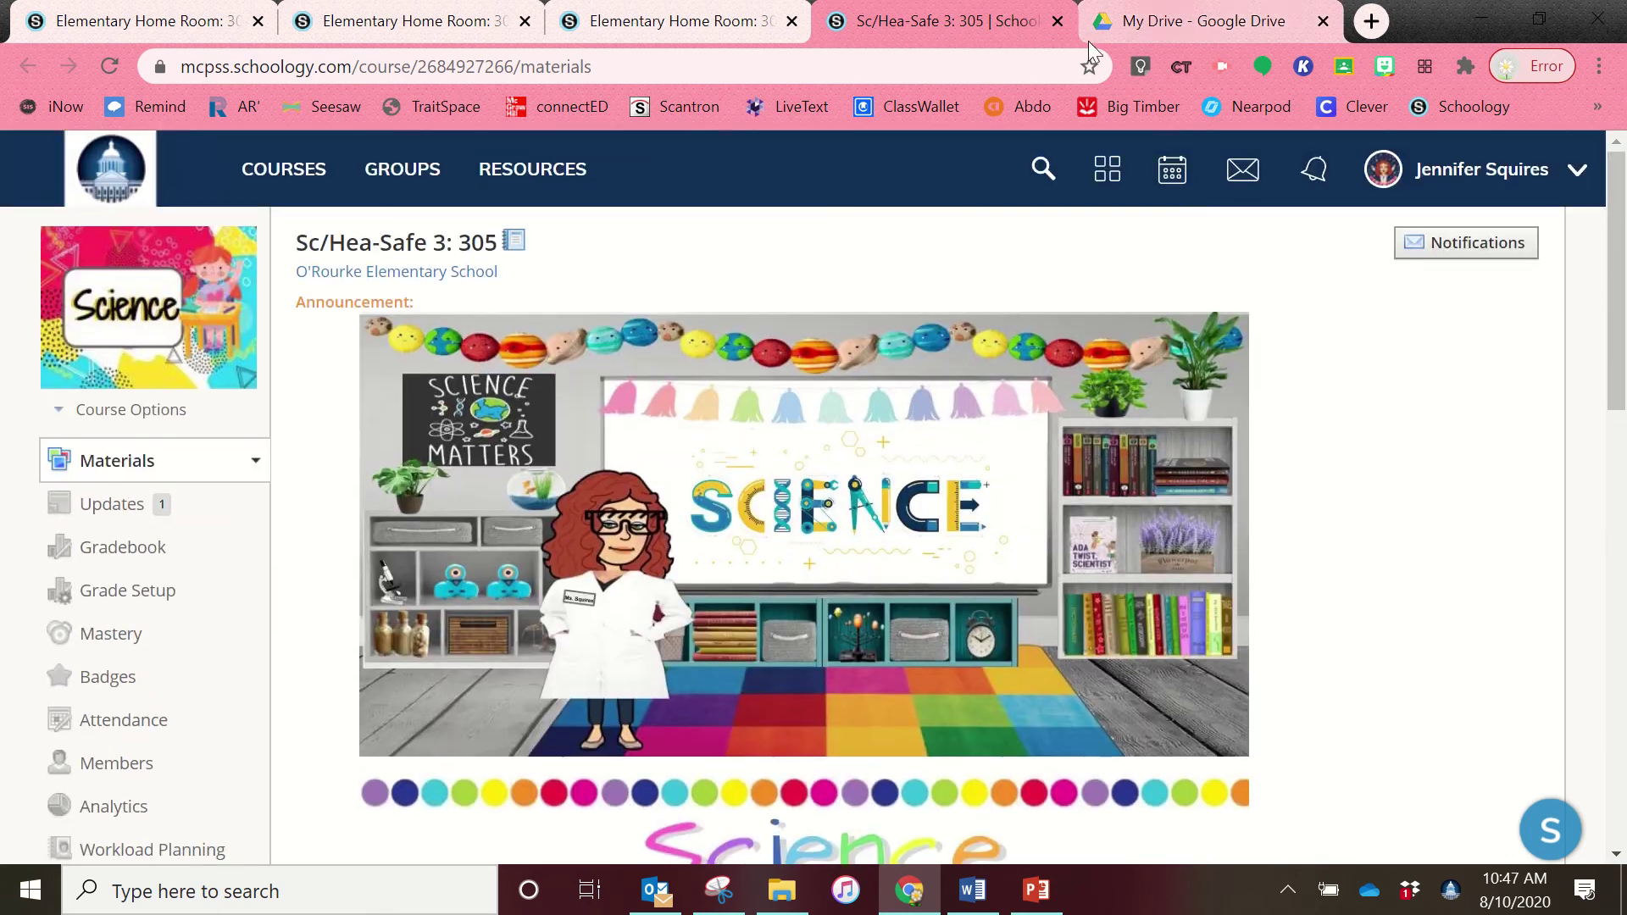
- Close the Science course and open the Social Studies course from the homeroom page's Classwork section
click(1058, 21)
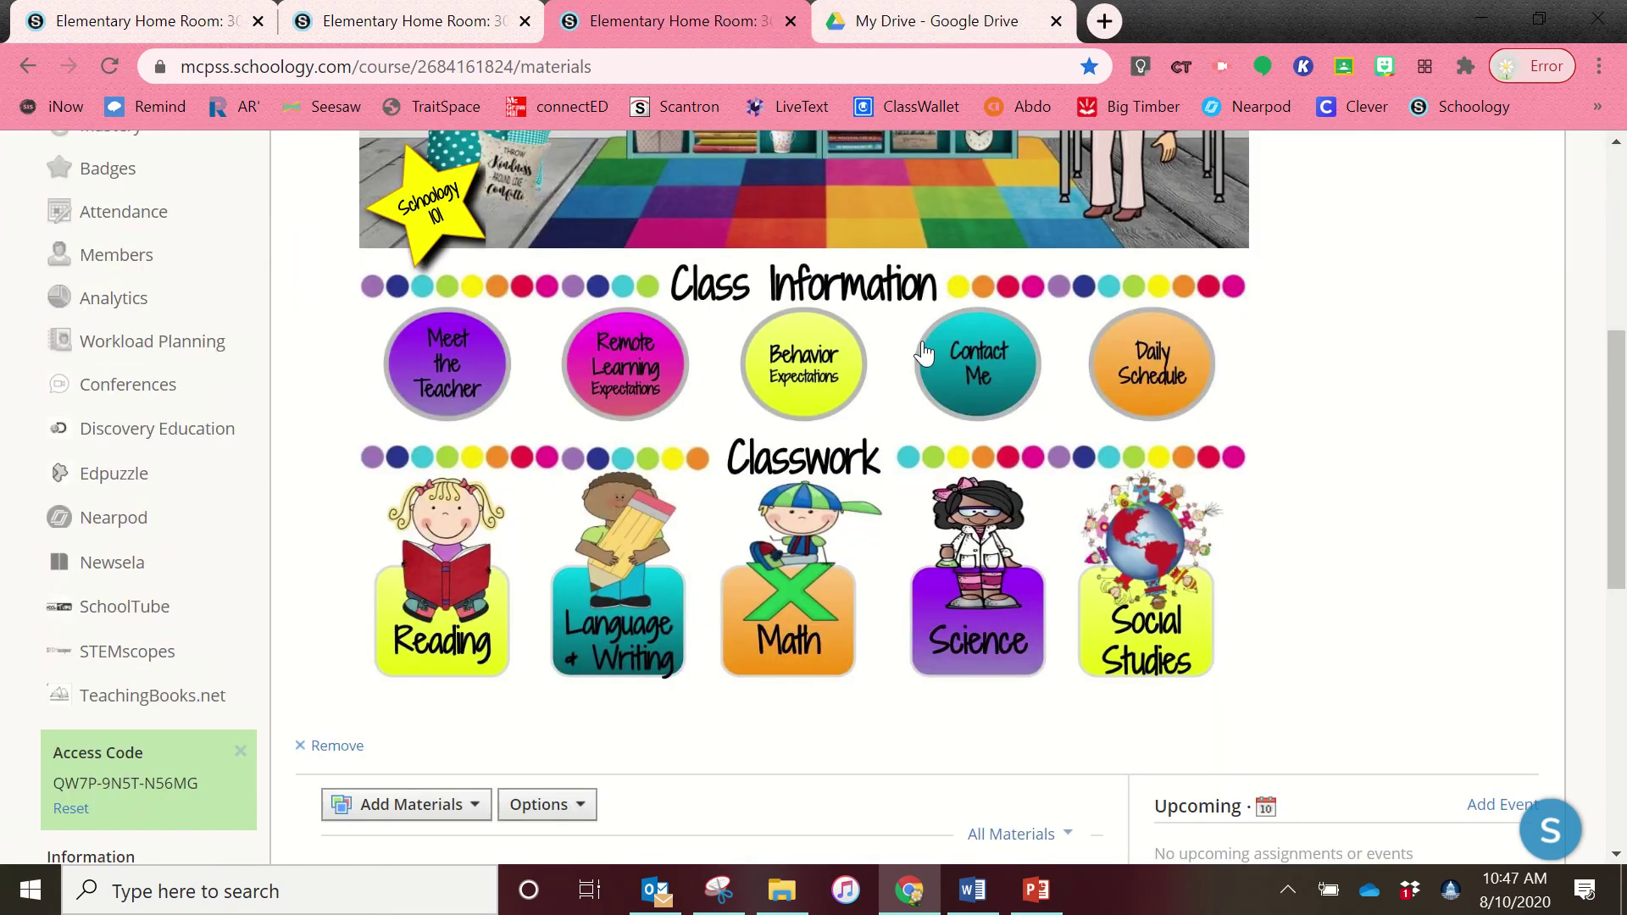
click(1165, 640)
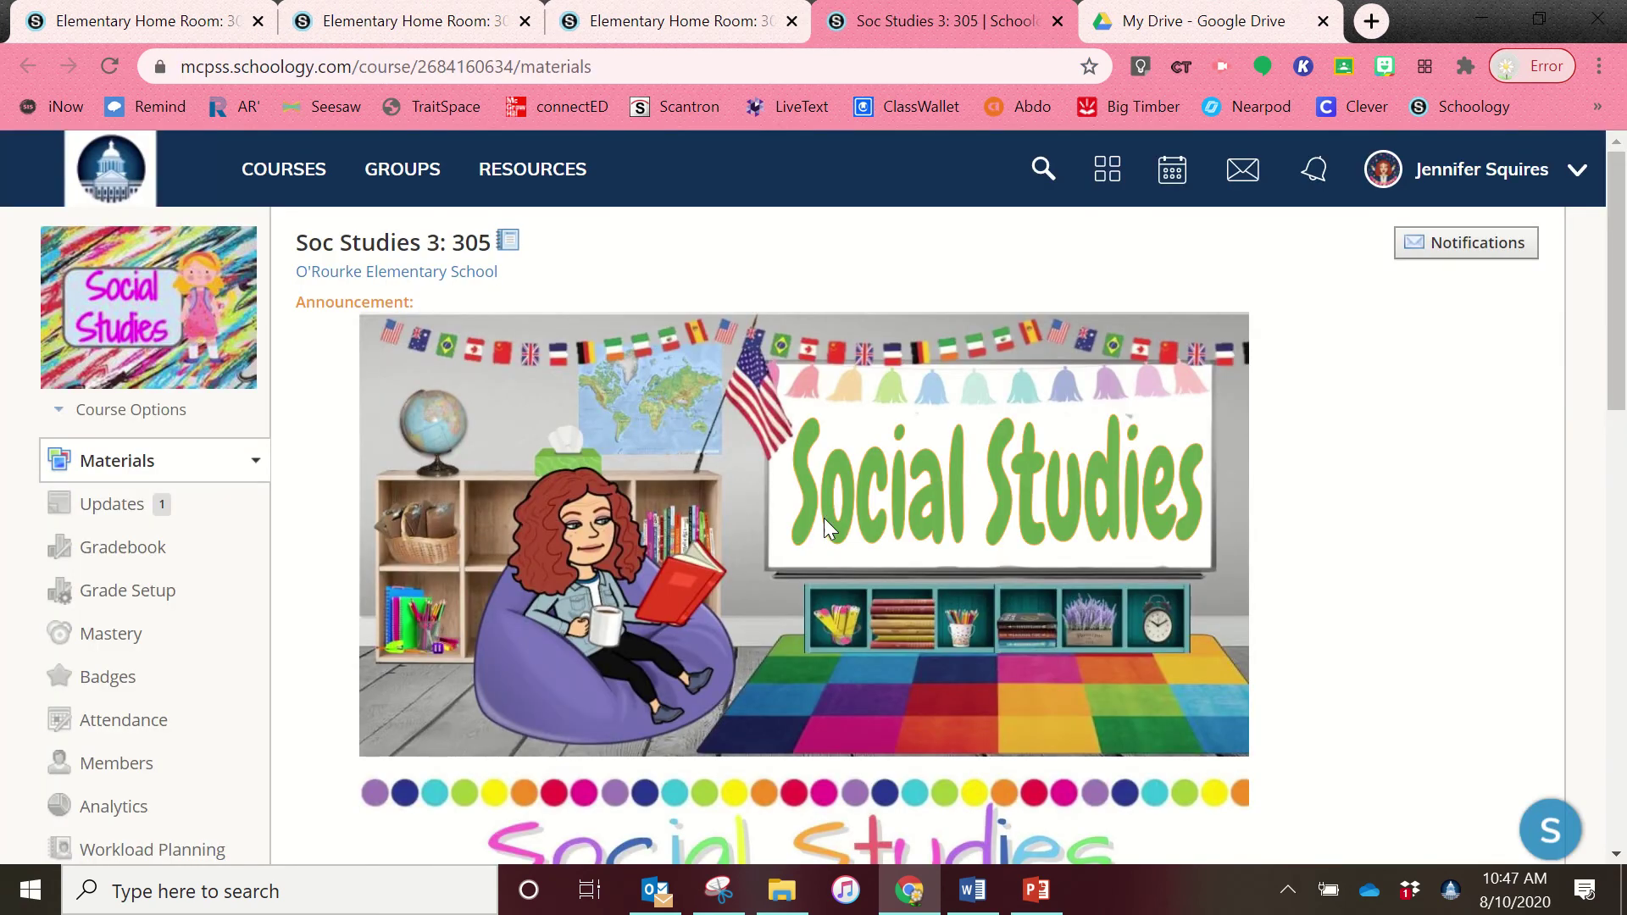
- Review the Social Studies course's classroom banner and Daily Assignments weekday links, and return to the Elementary Home Room page
scroll(817, 508, down, 3)
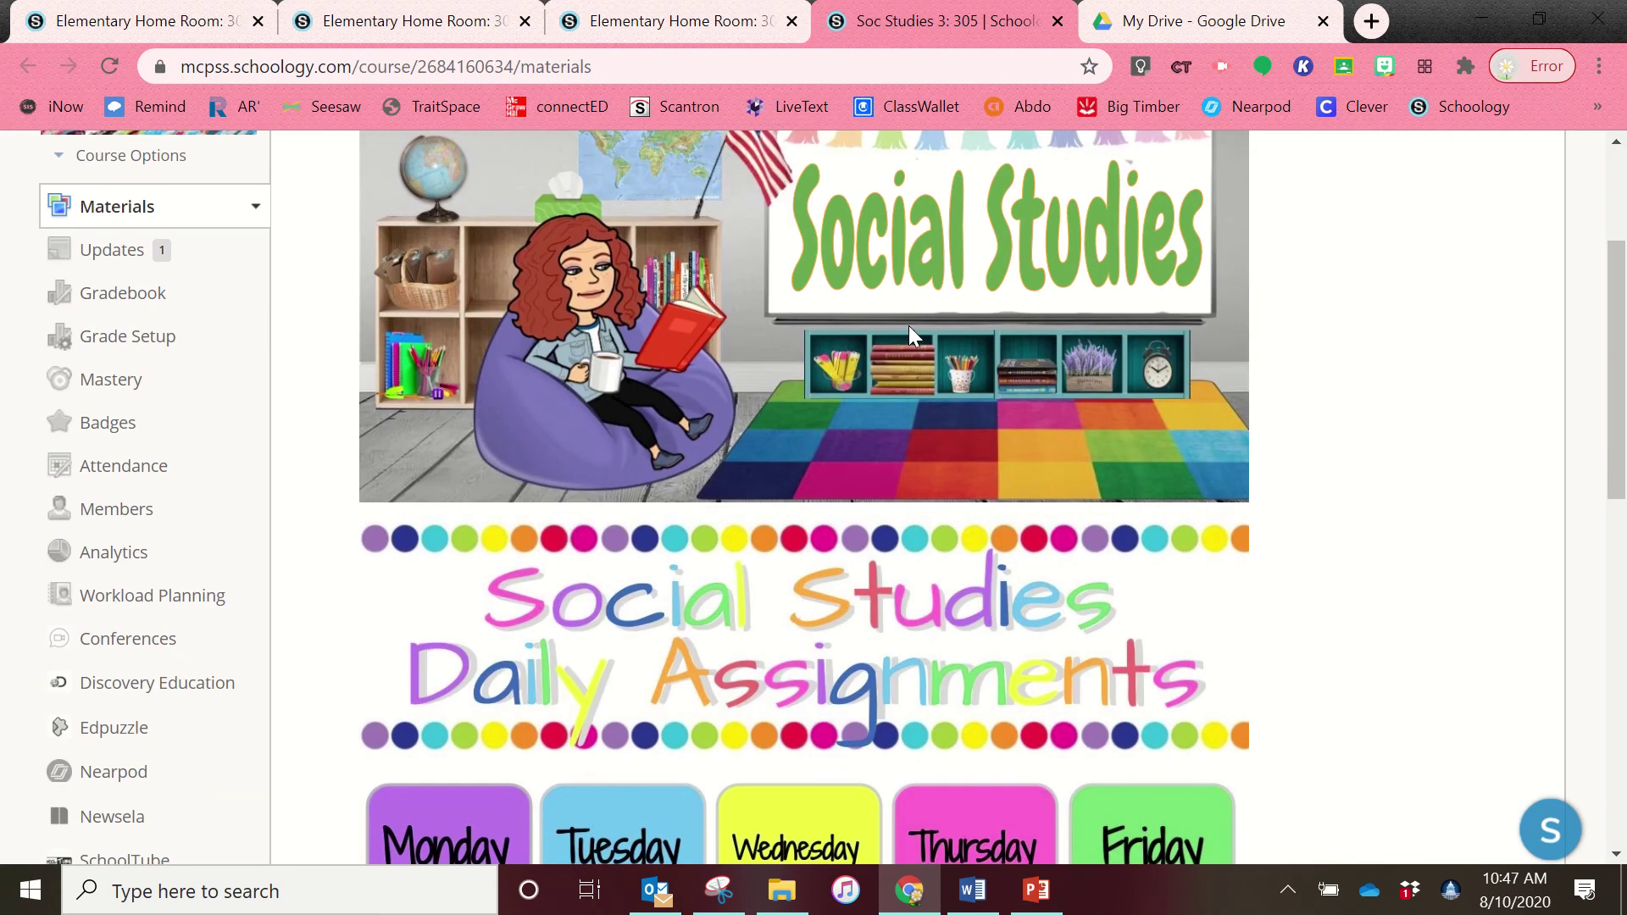
scroll(1064, 212, down, 3)
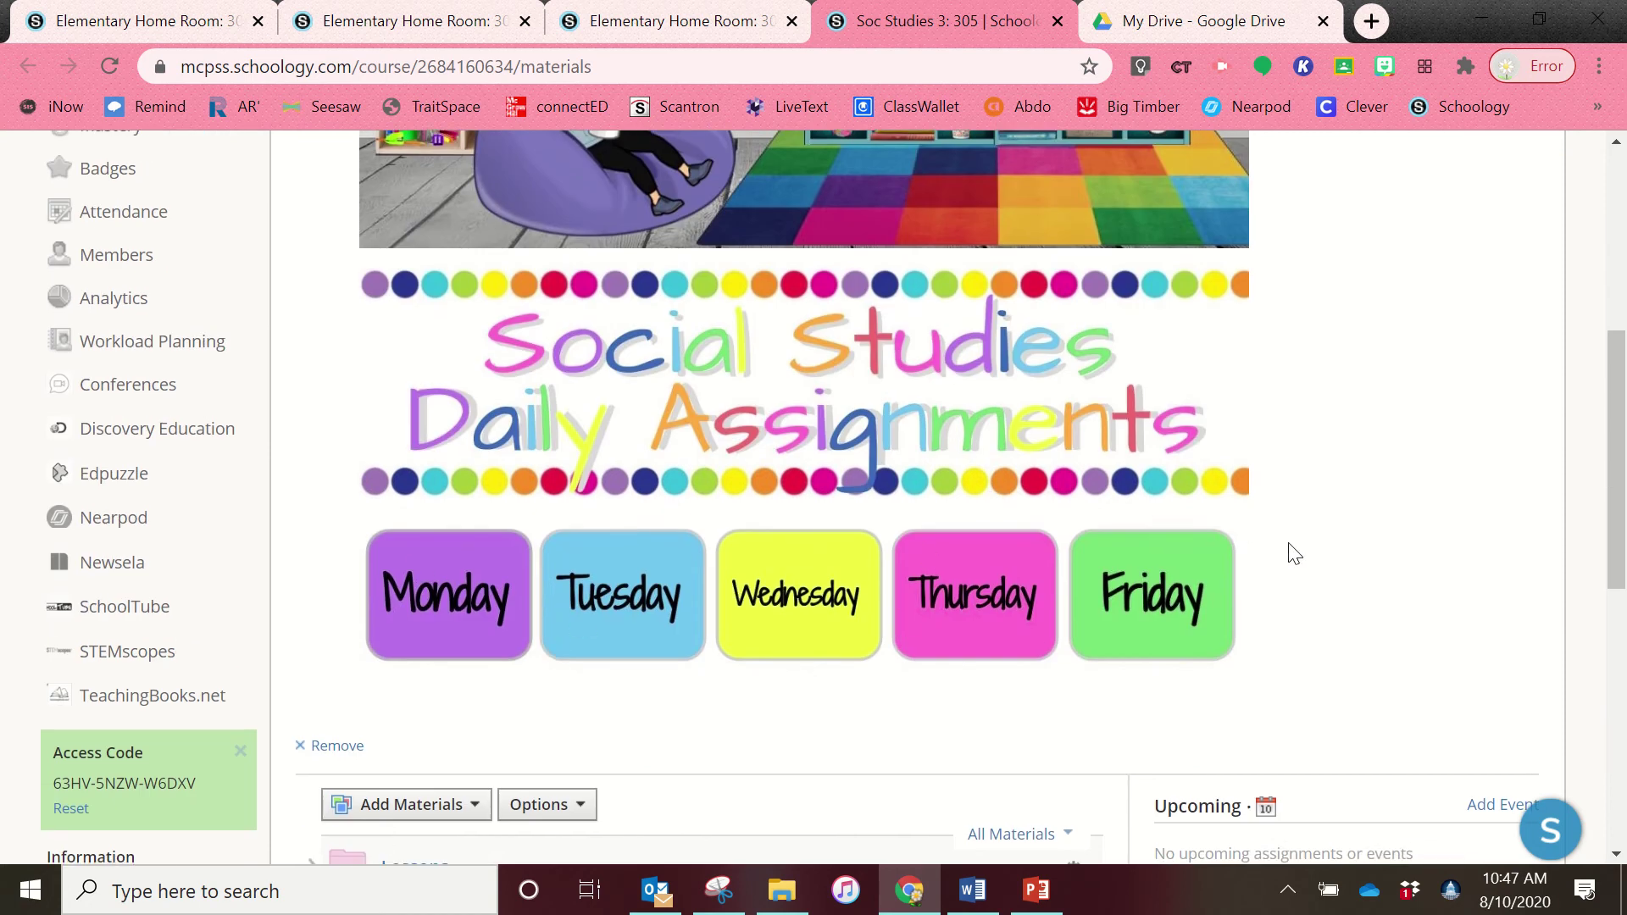
scroll(1000, 483, up, 6)
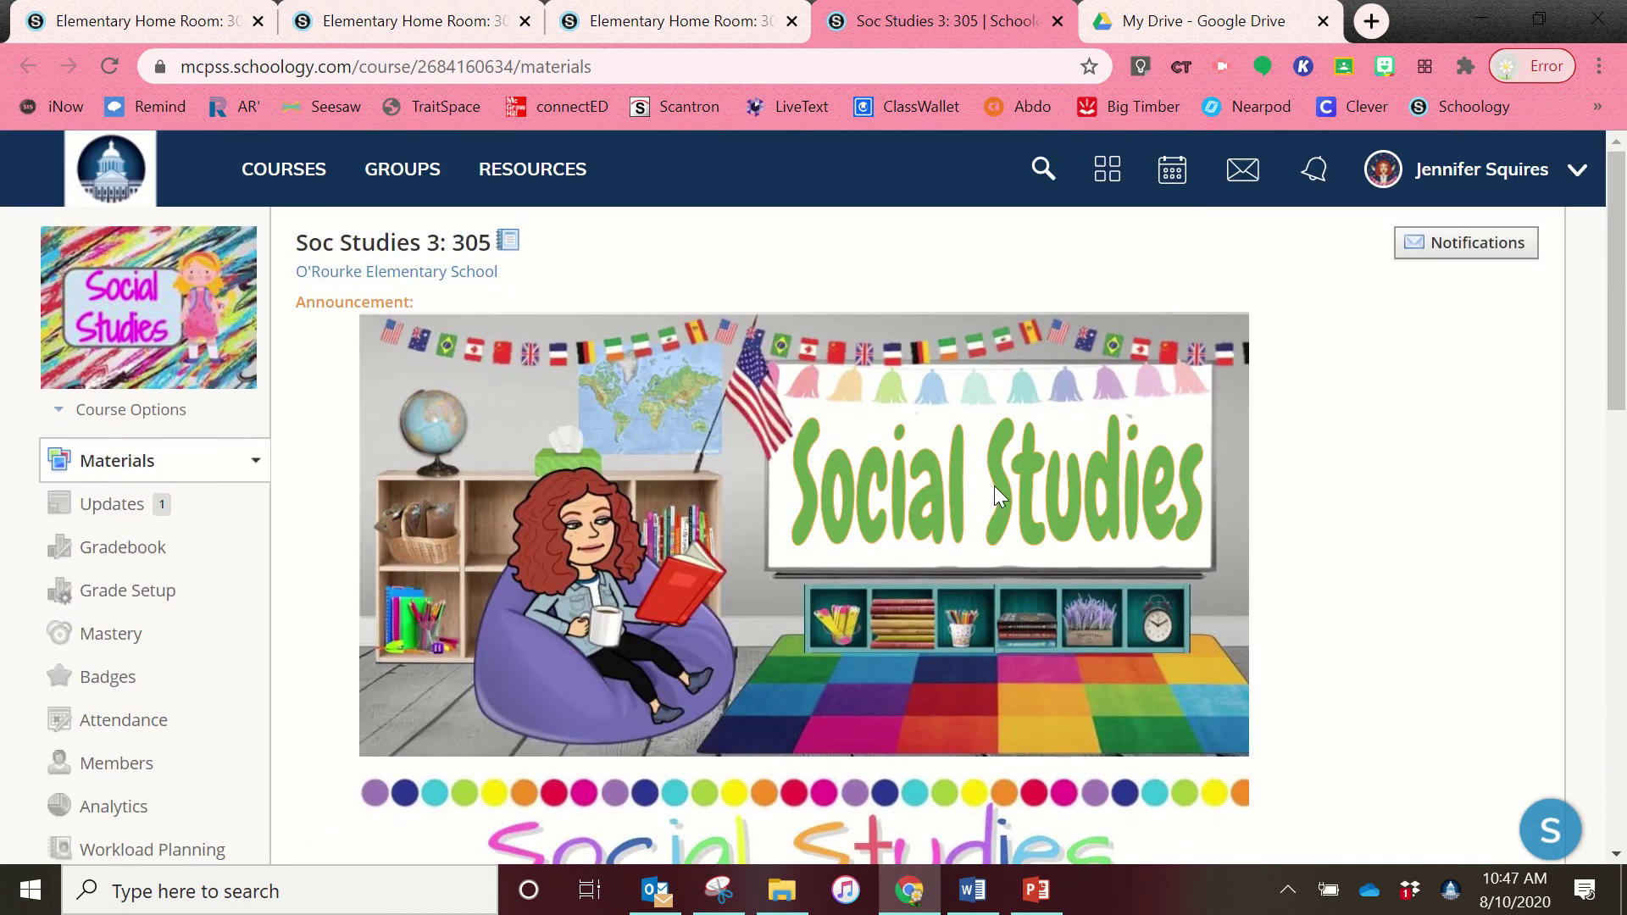
click(425, 19)
scroll(725, 309, up, 5)
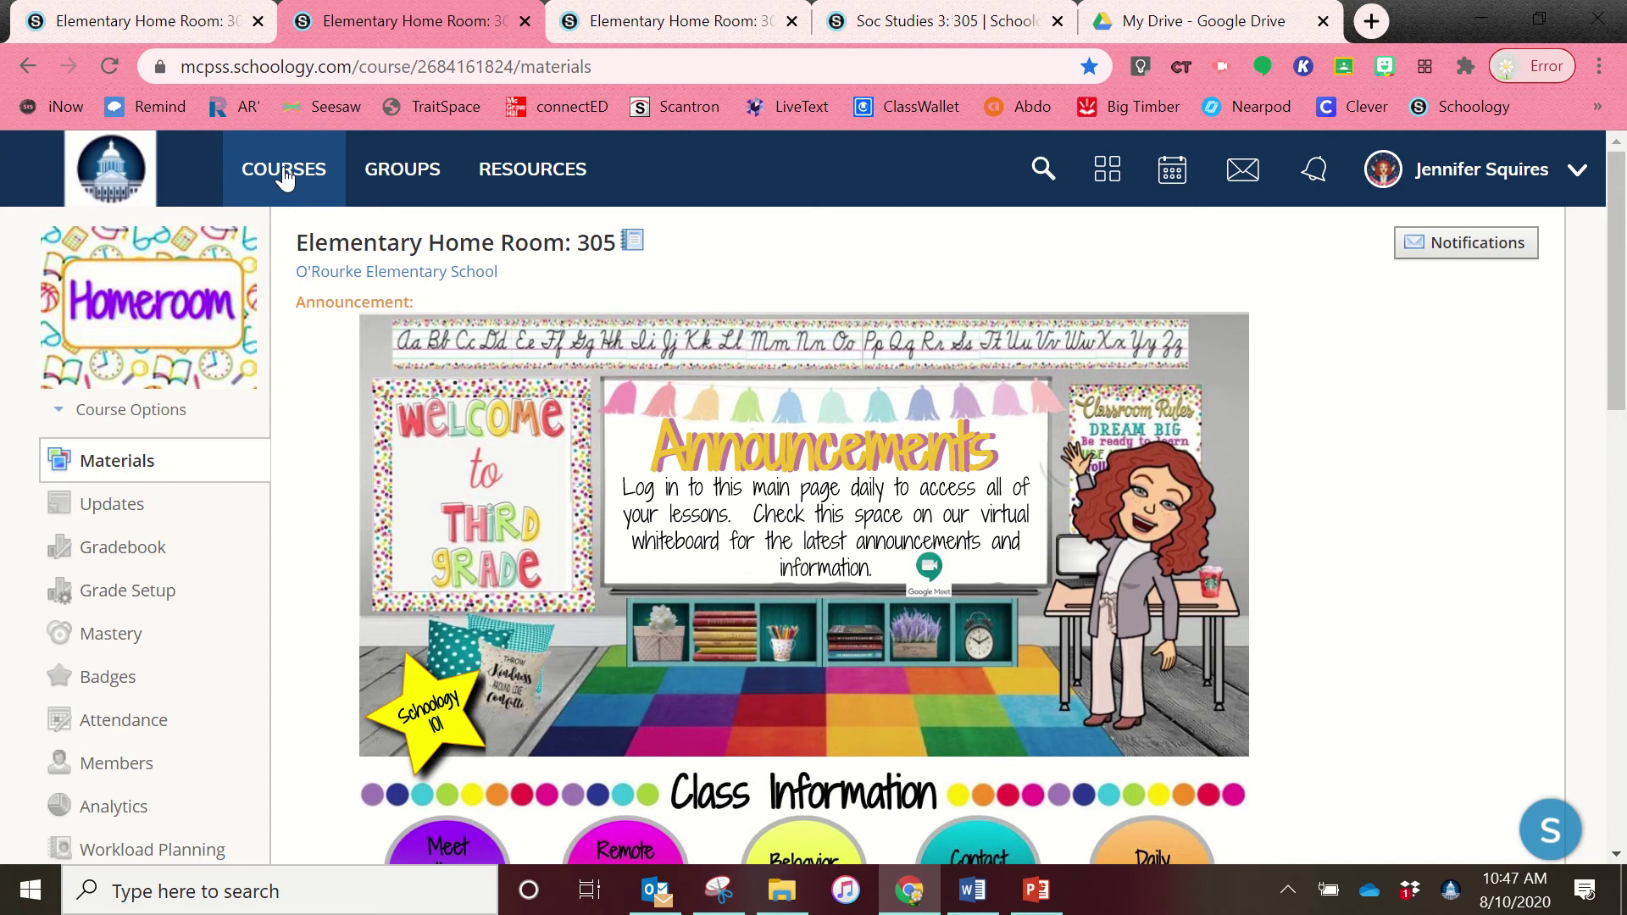
- Switch to Google Drive and open the Bitmoji Originals folder inside Virtual Classrooms and Buttons Google Slides
click(1201, 22)
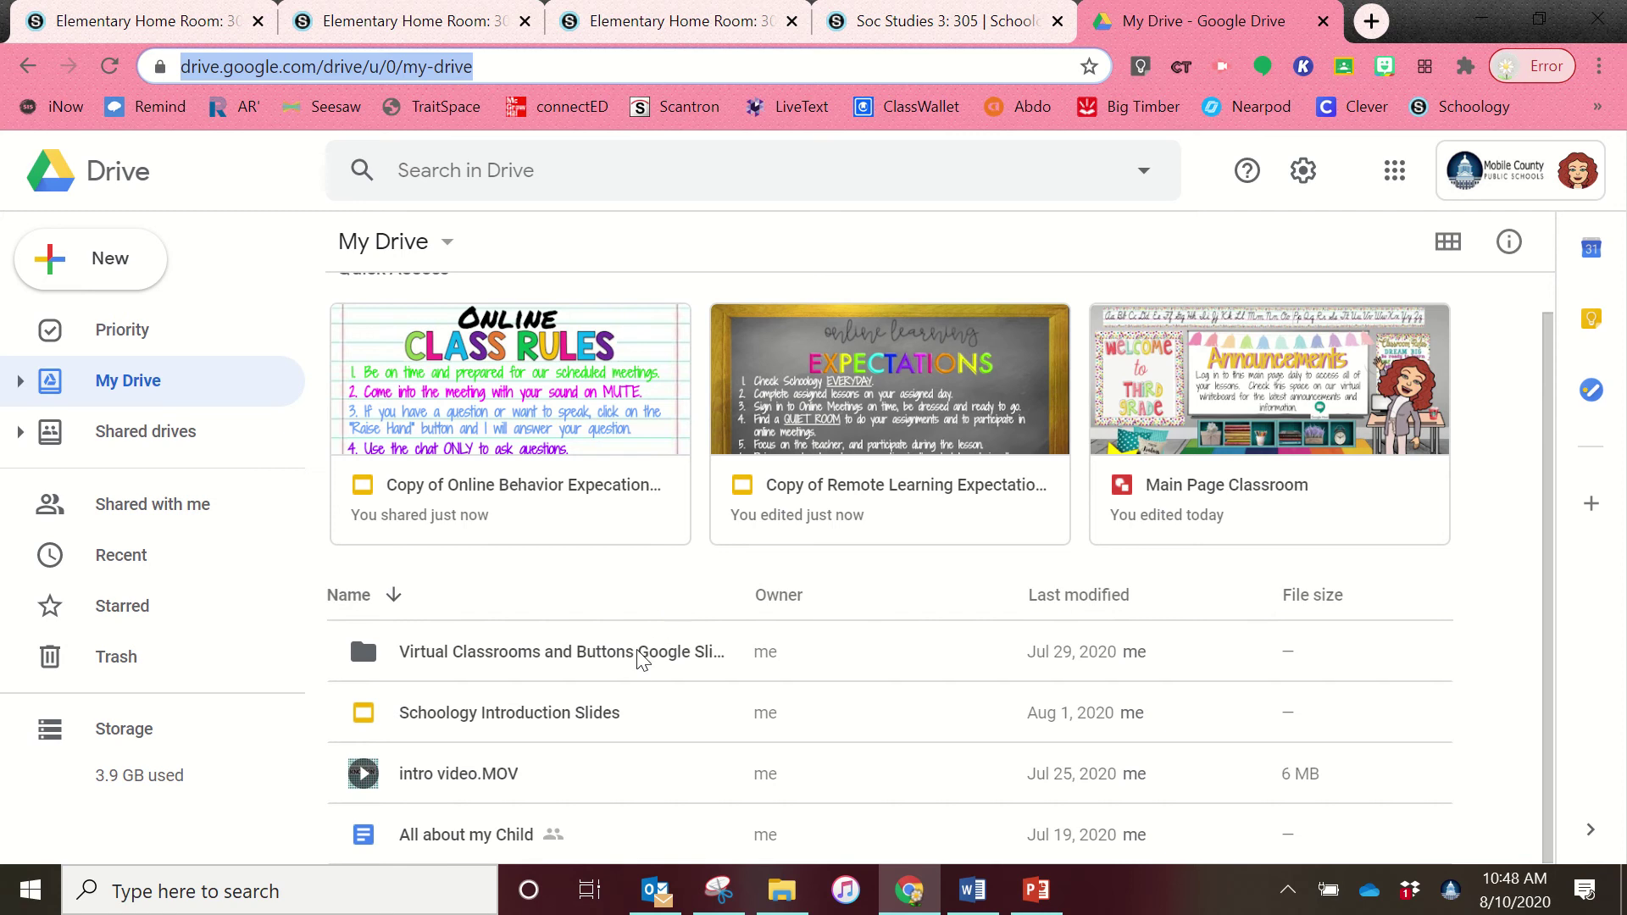
double_click(617, 658)
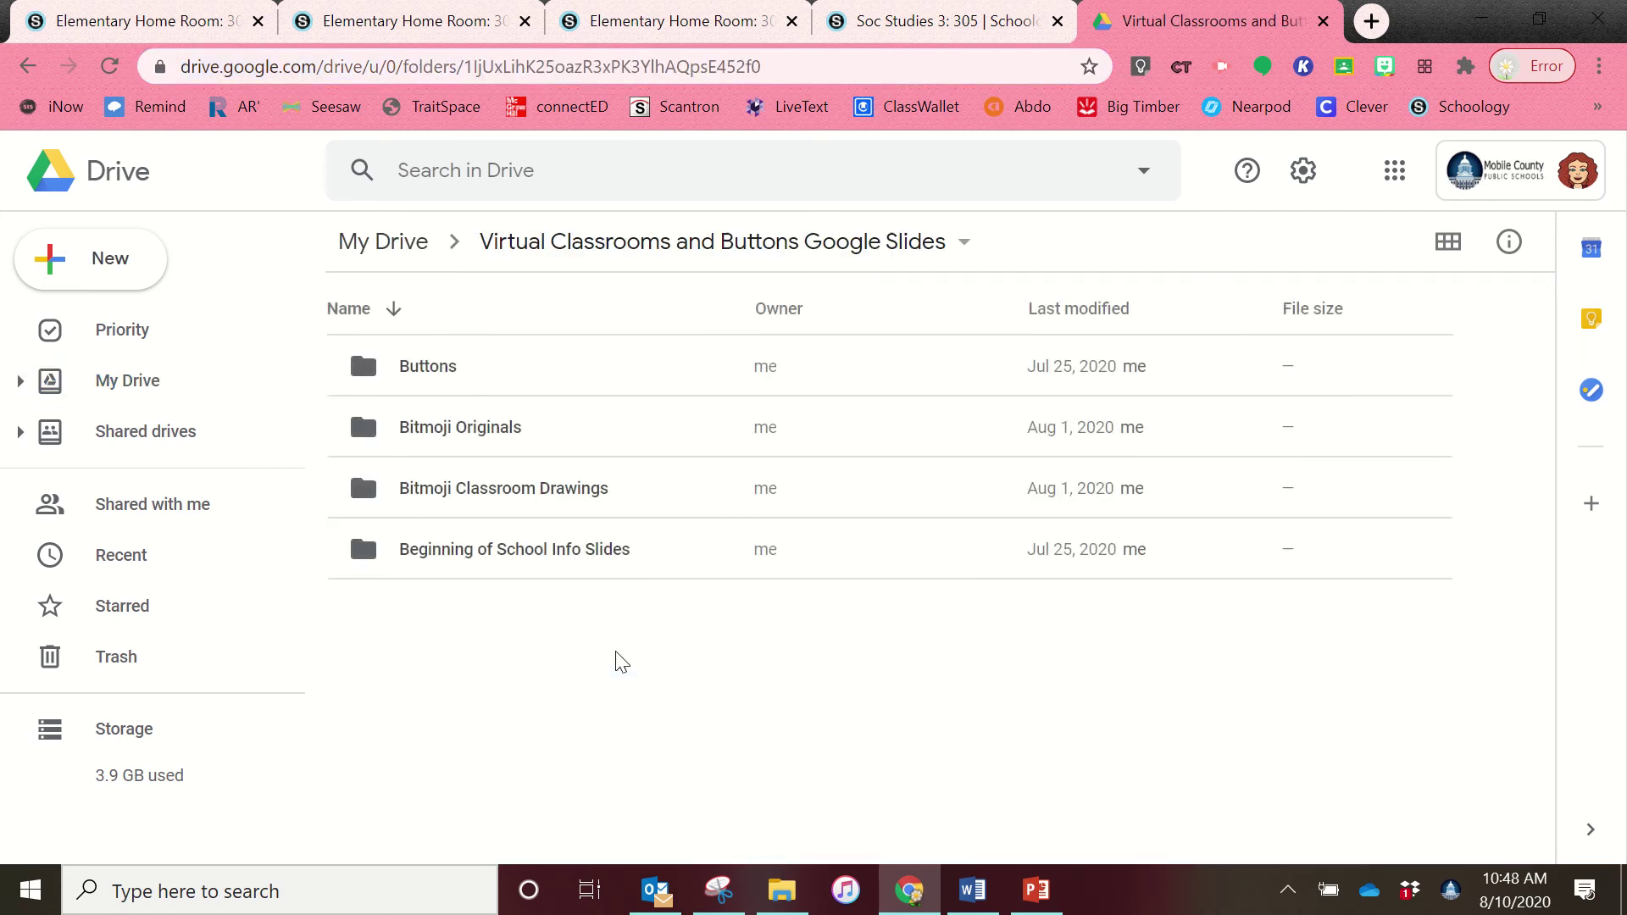
double_click(479, 434)
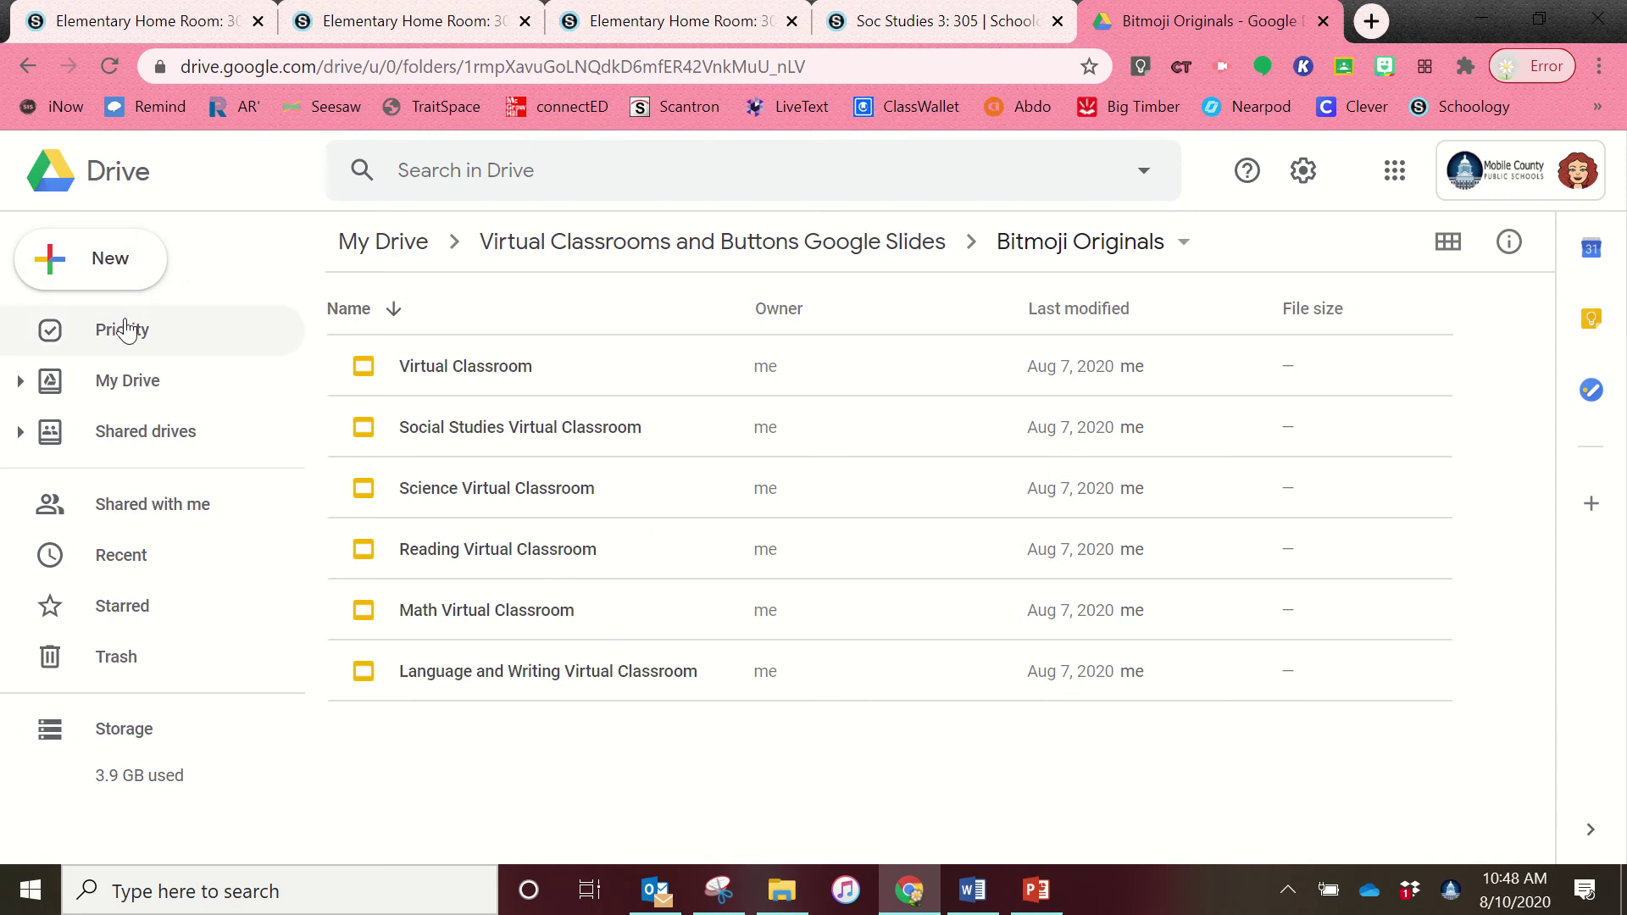
- Return to My Drive and open the Bitmoji Classroom Drawings folder inside Virtual Classrooms and Buttons Google Slides
click(128, 382)
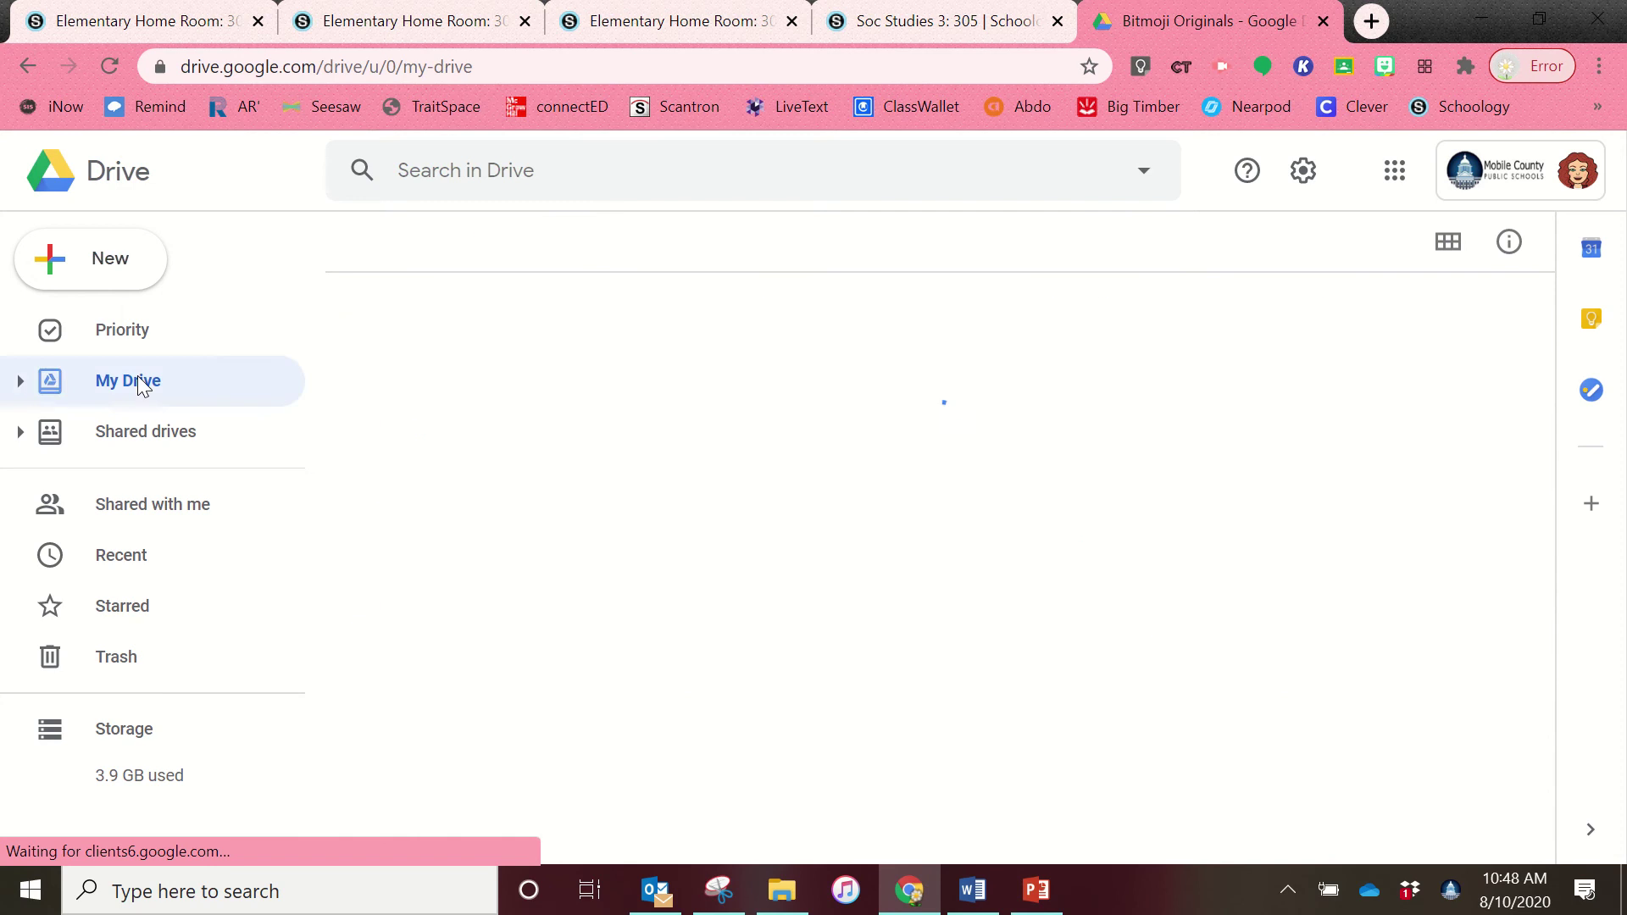
scroll(490, 635, down, 1)
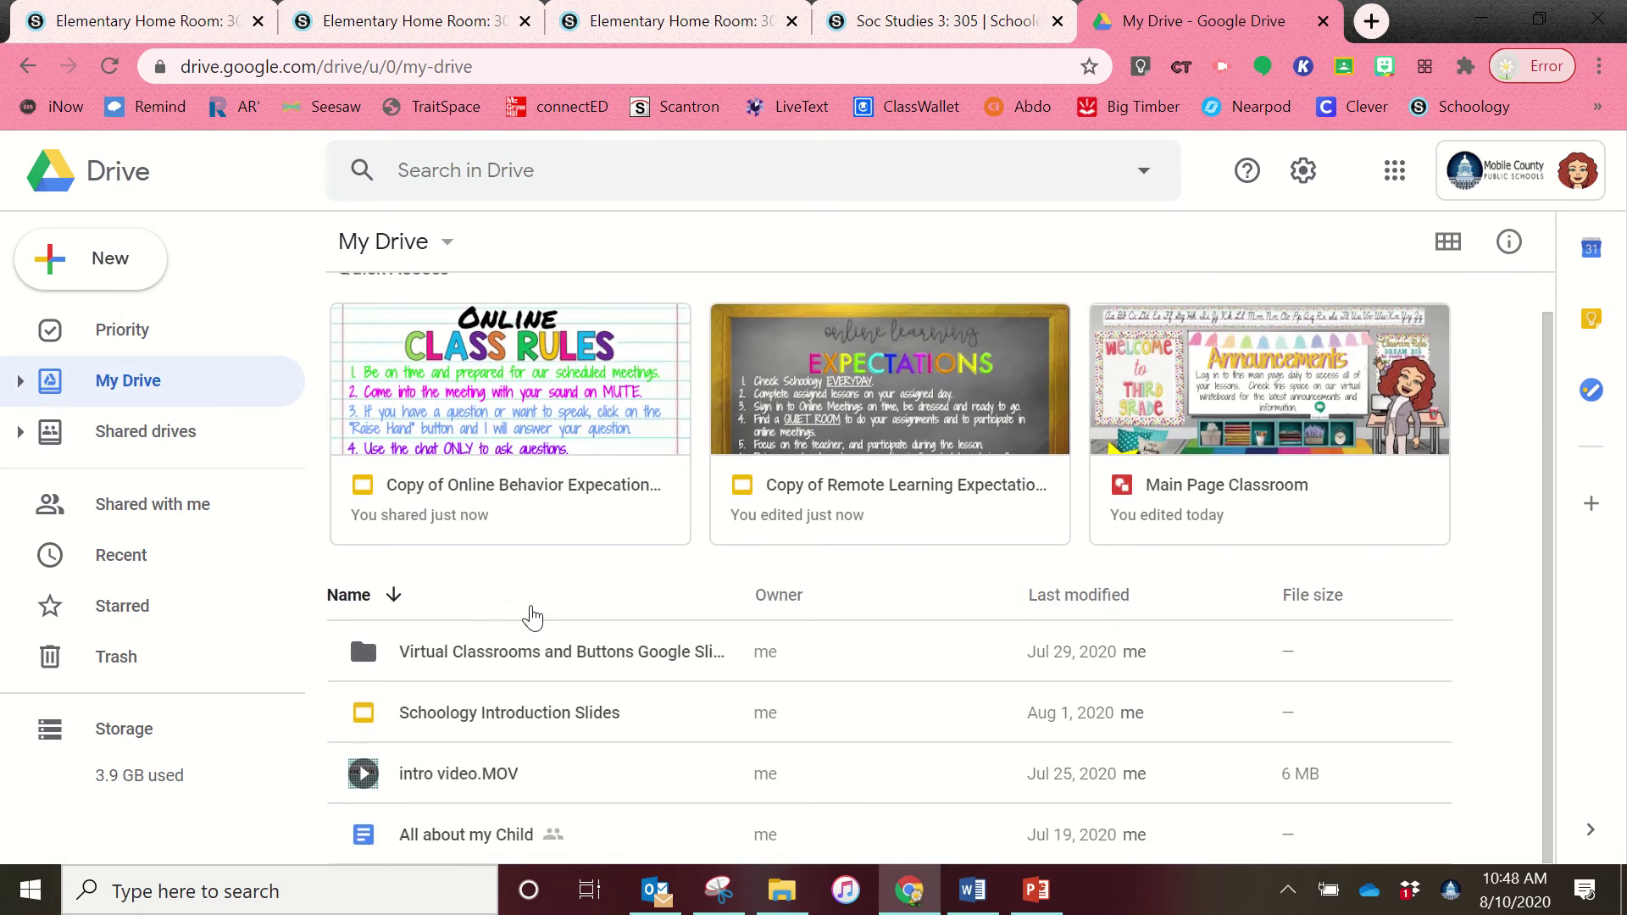
click(539, 663)
double_click(539, 657)
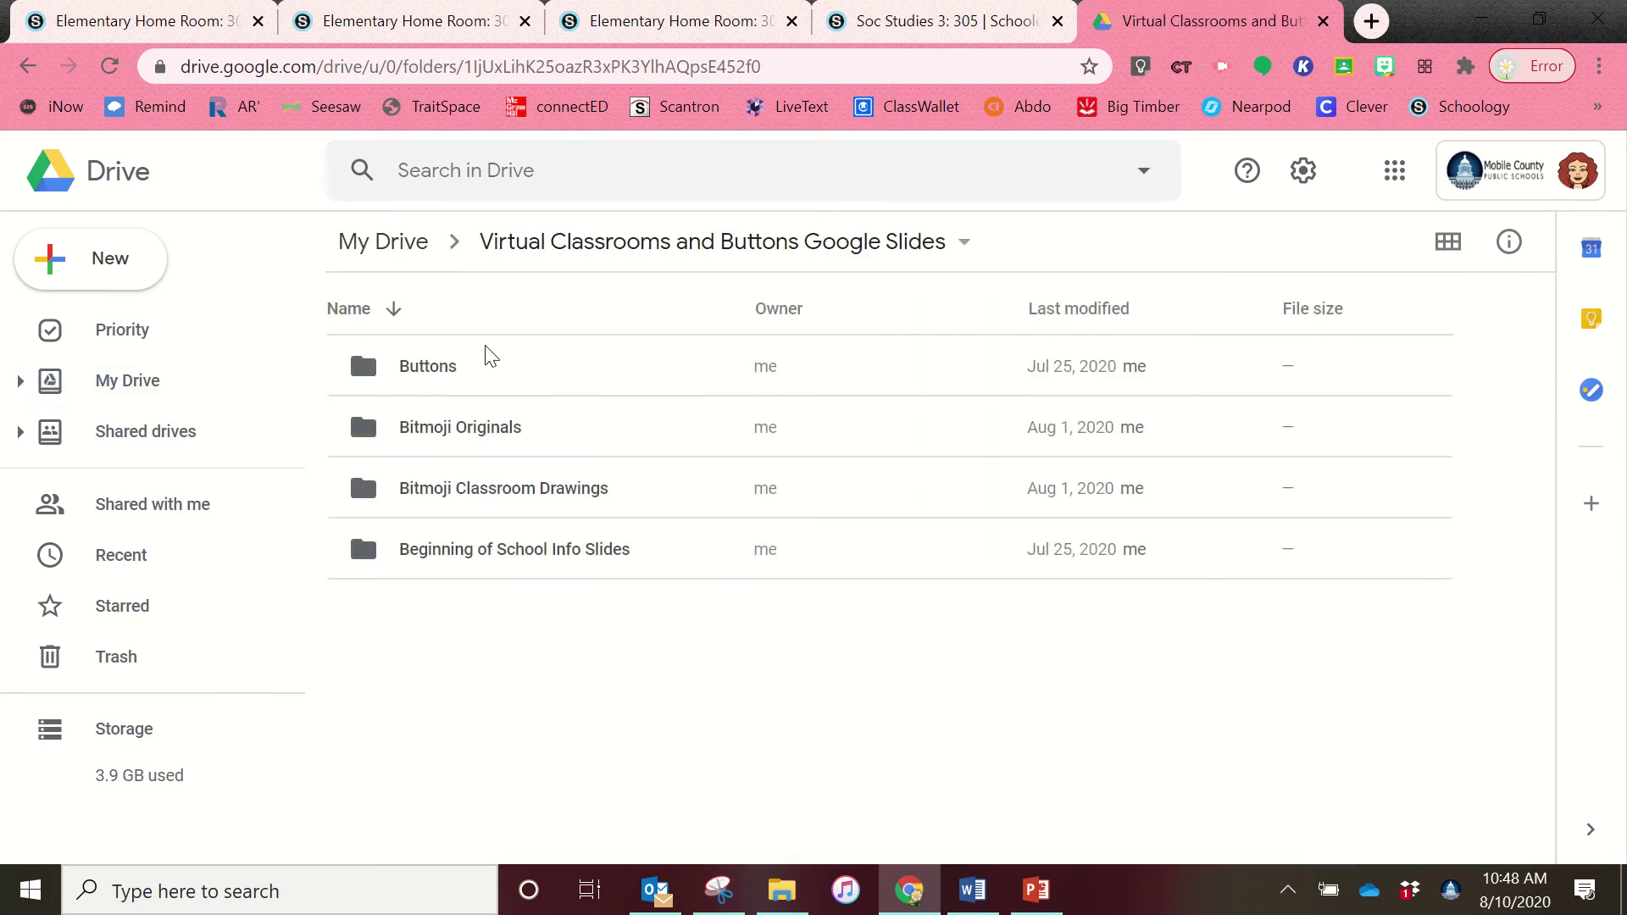
double_click(461, 490)
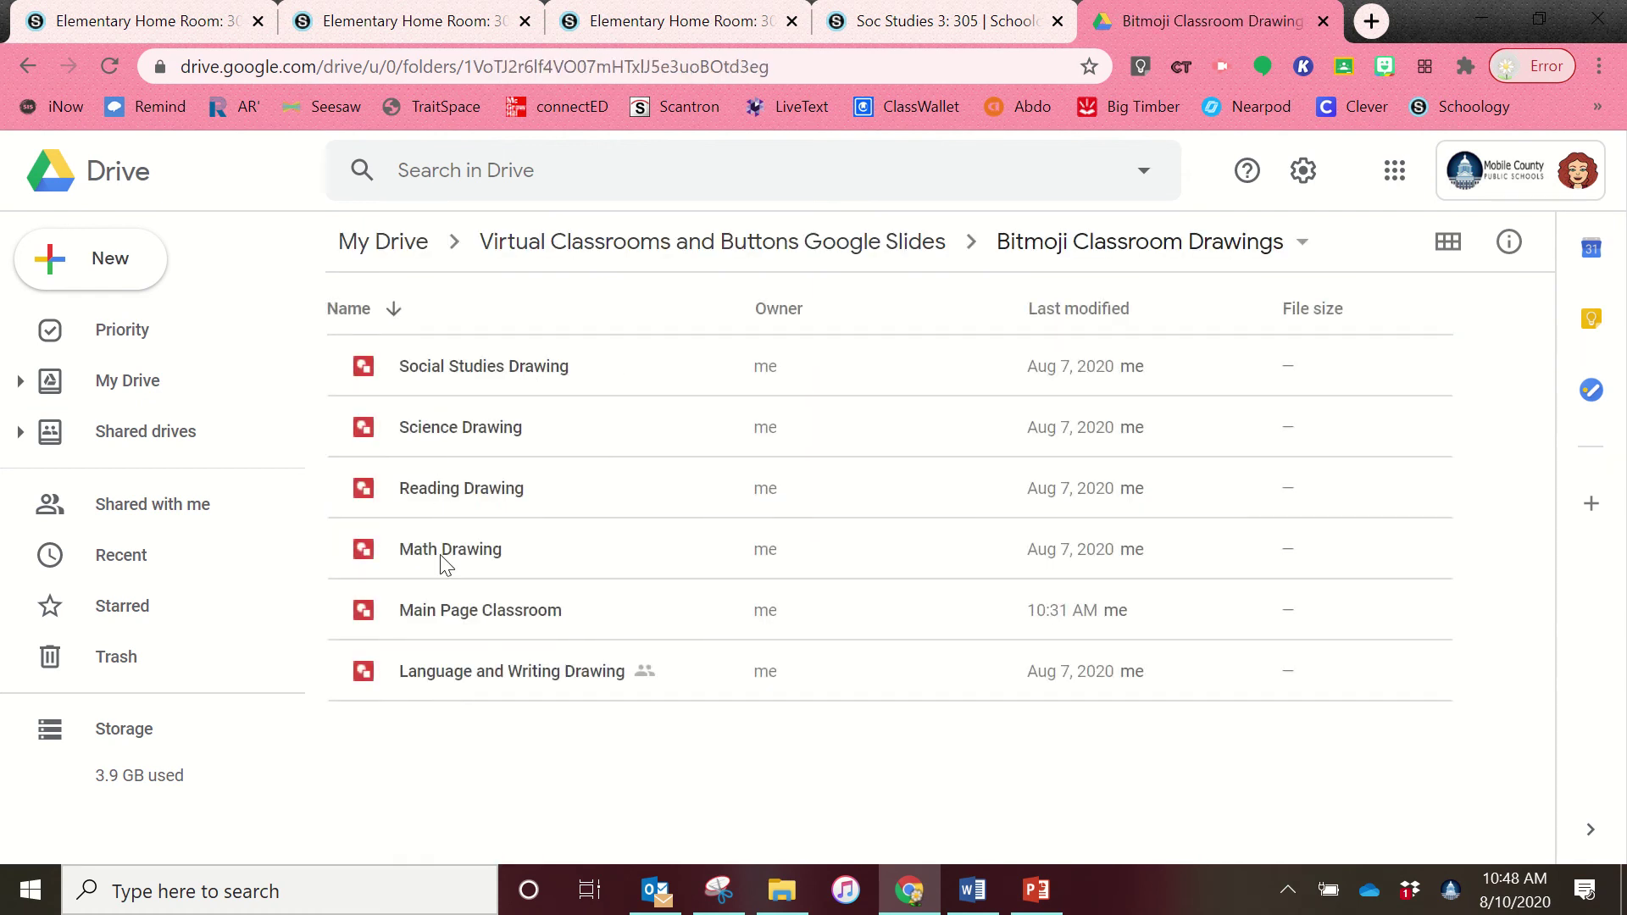
- View the Main Page Classroom drawing, close it, and go back to the Elementary Home Room page in Schoology
double_click(483, 612)
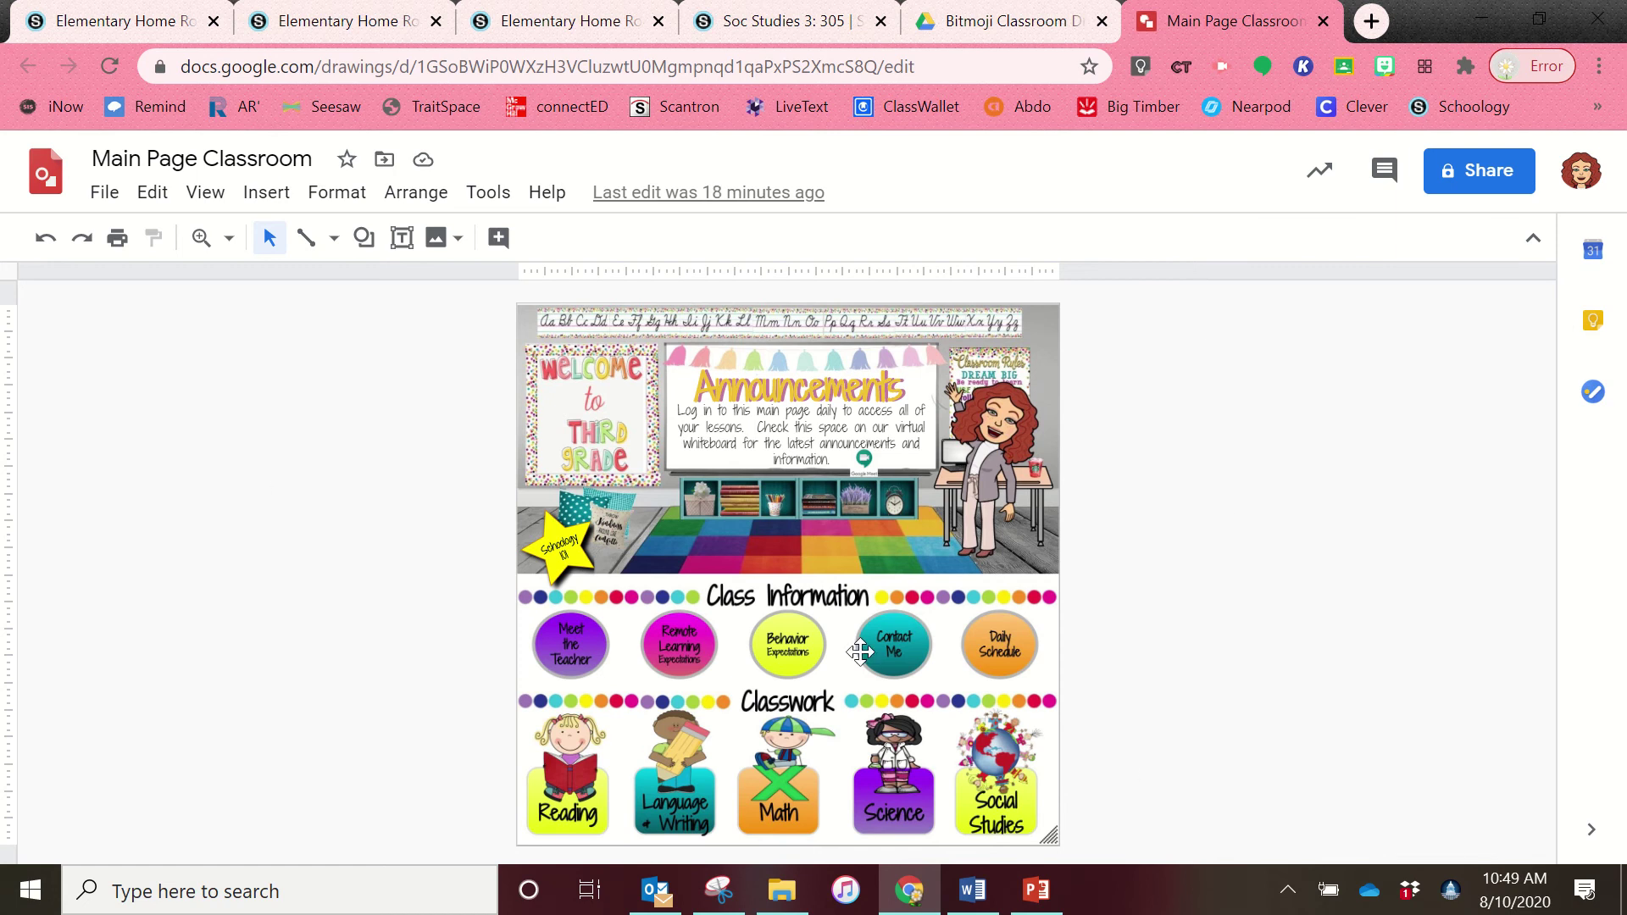
click(1324, 21)
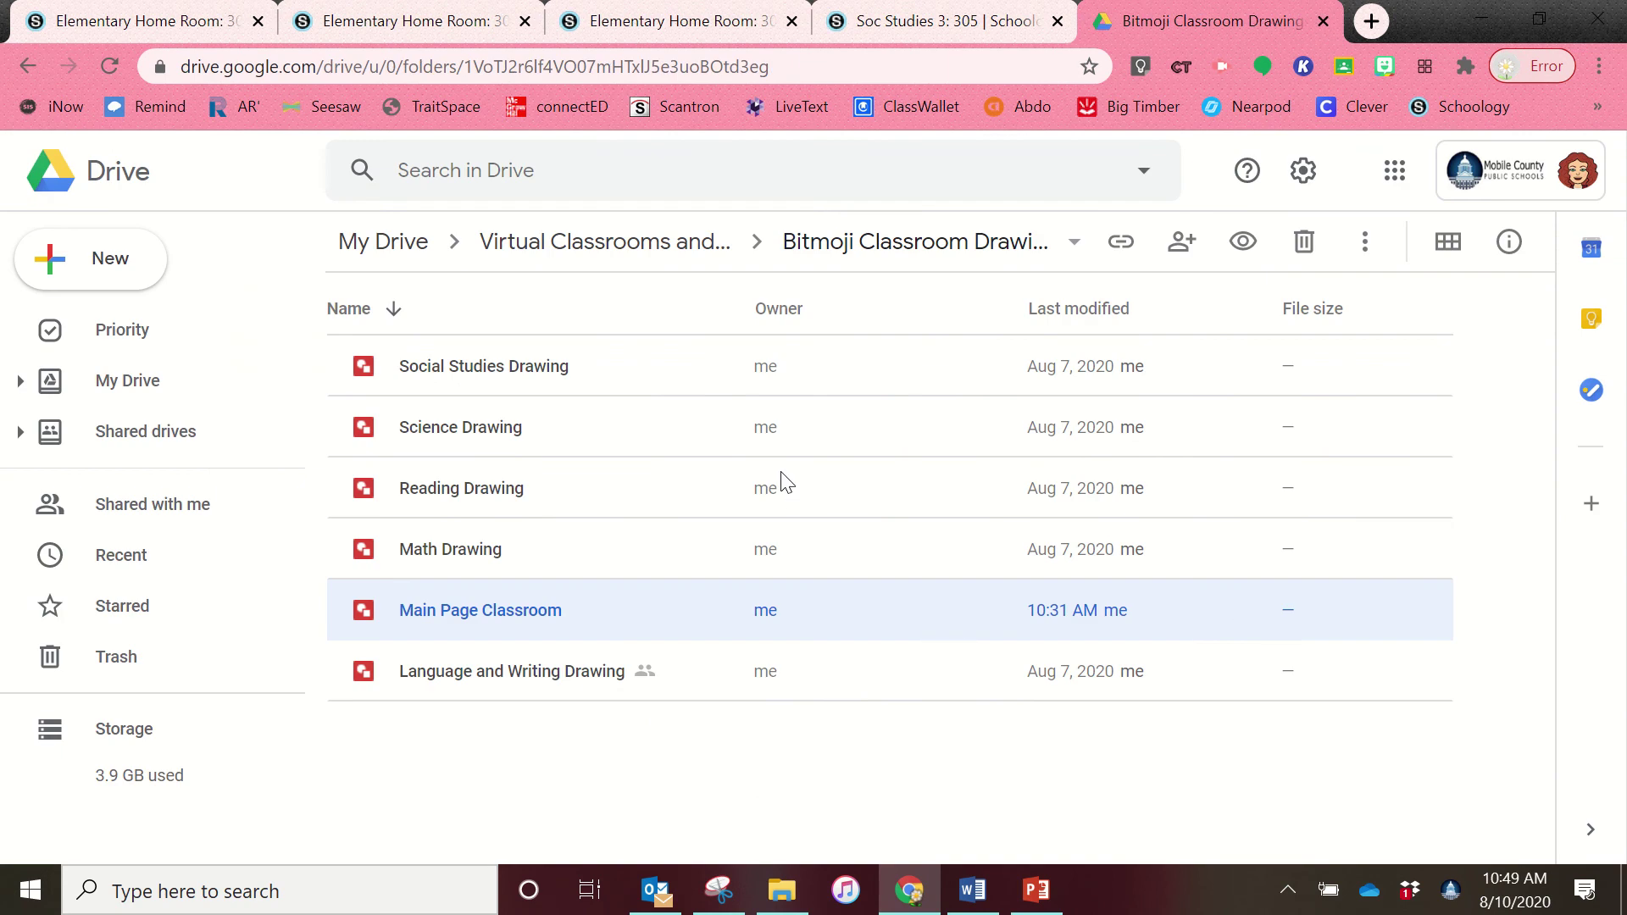
click(439, 19)
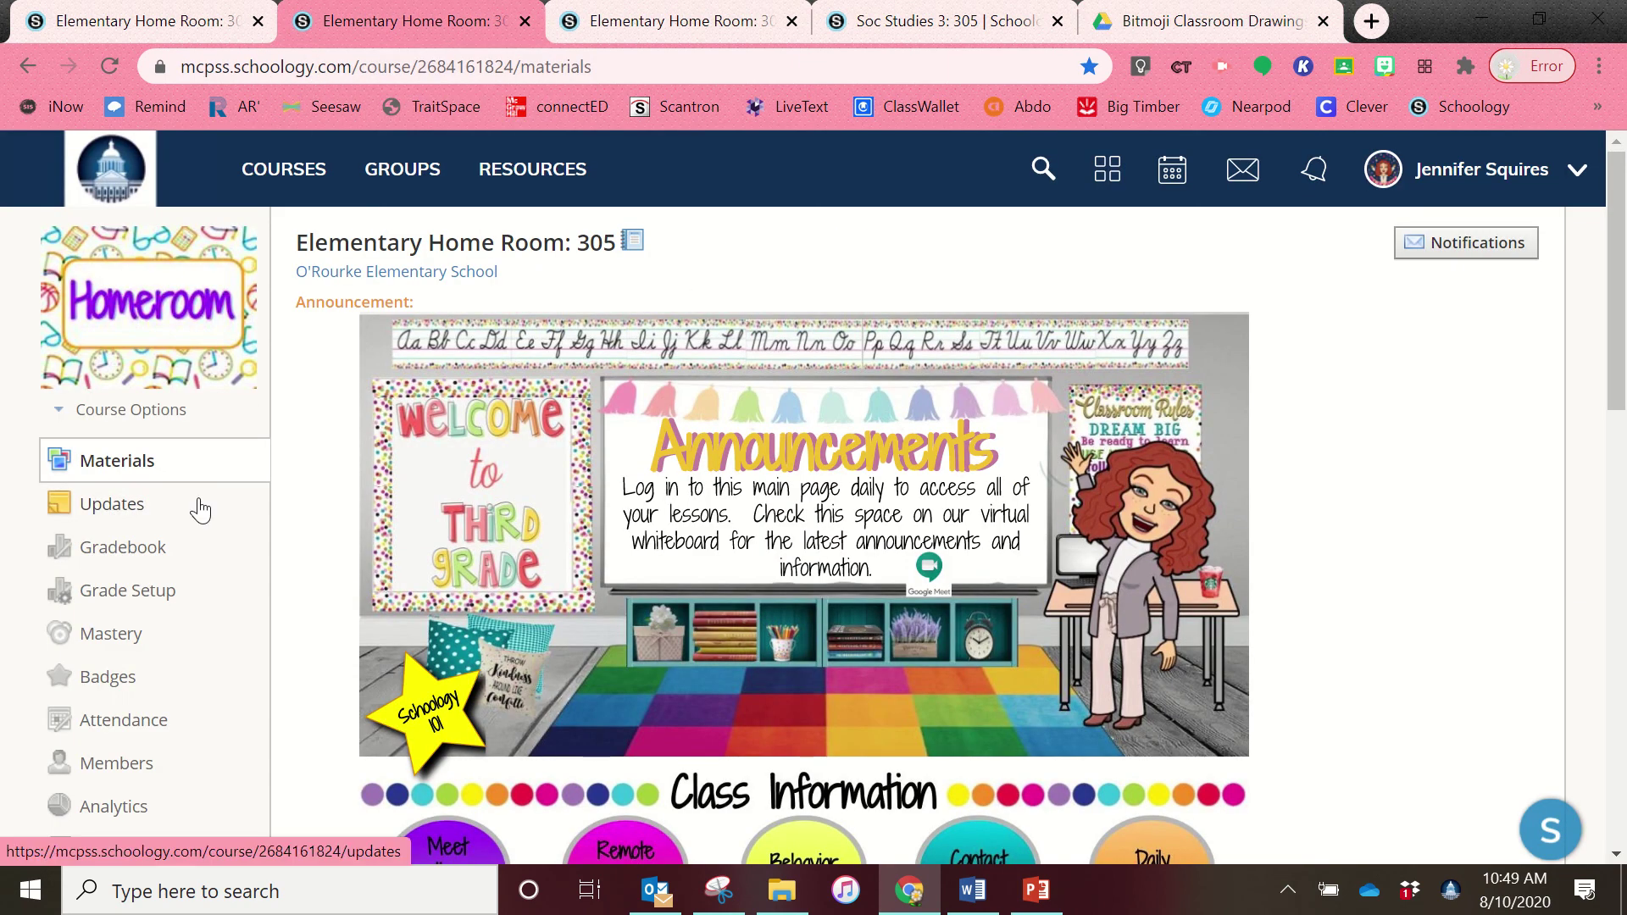
mouse_move(1089, 25)
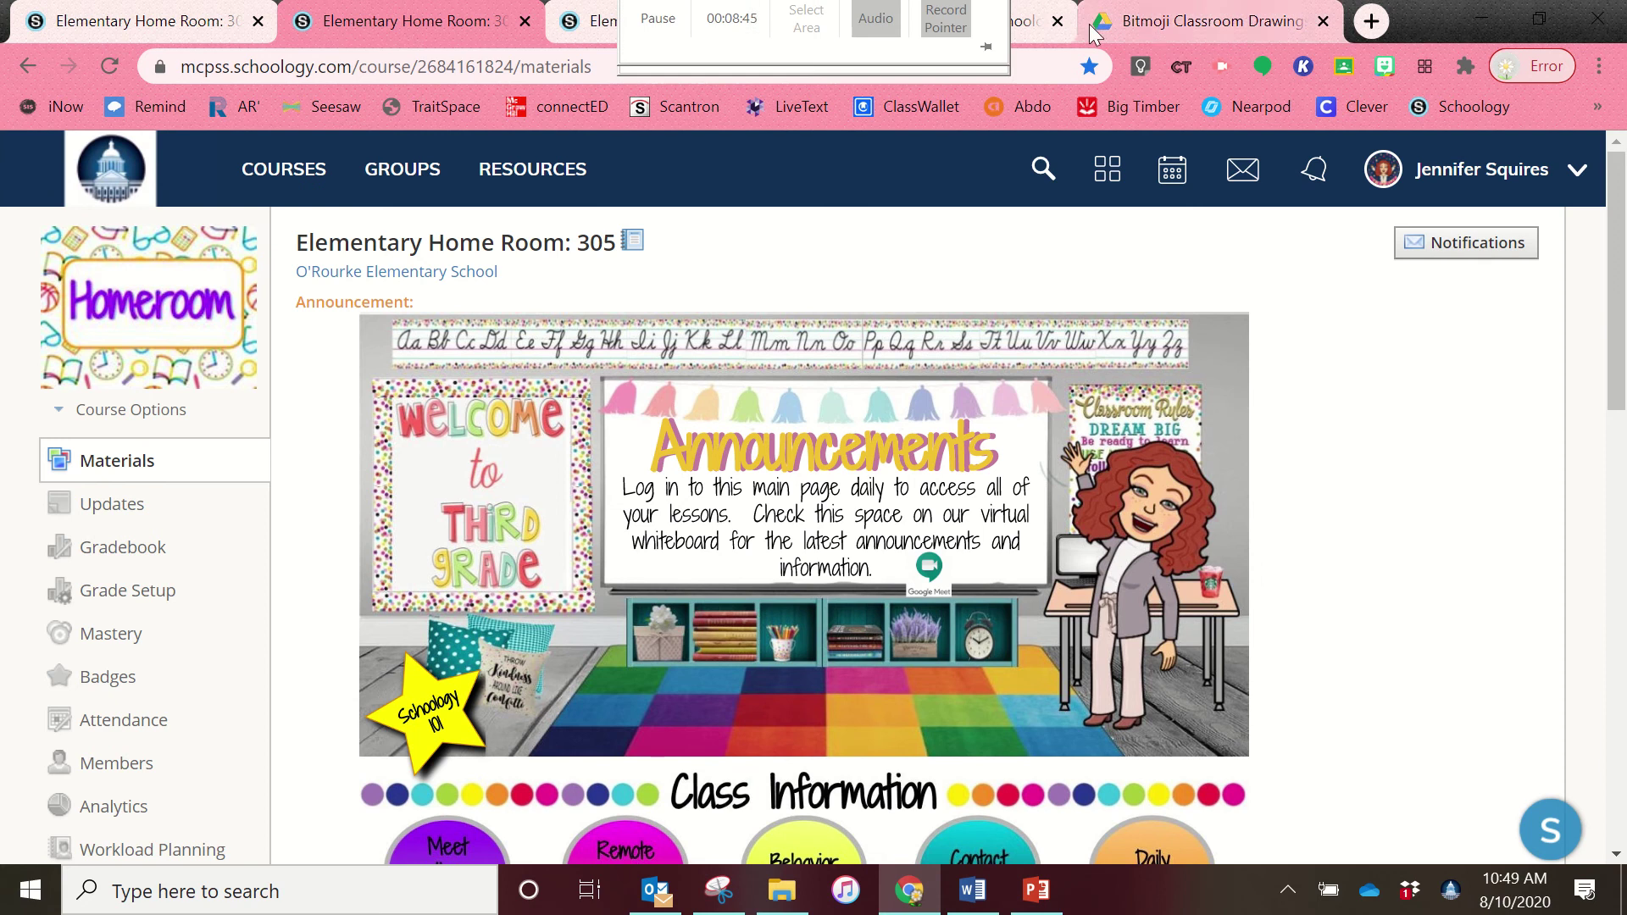
- Reopen the Main Page Classroom drawing from Google Drive and compare it with the homeroom page's announcement banner
click(1203, 19)
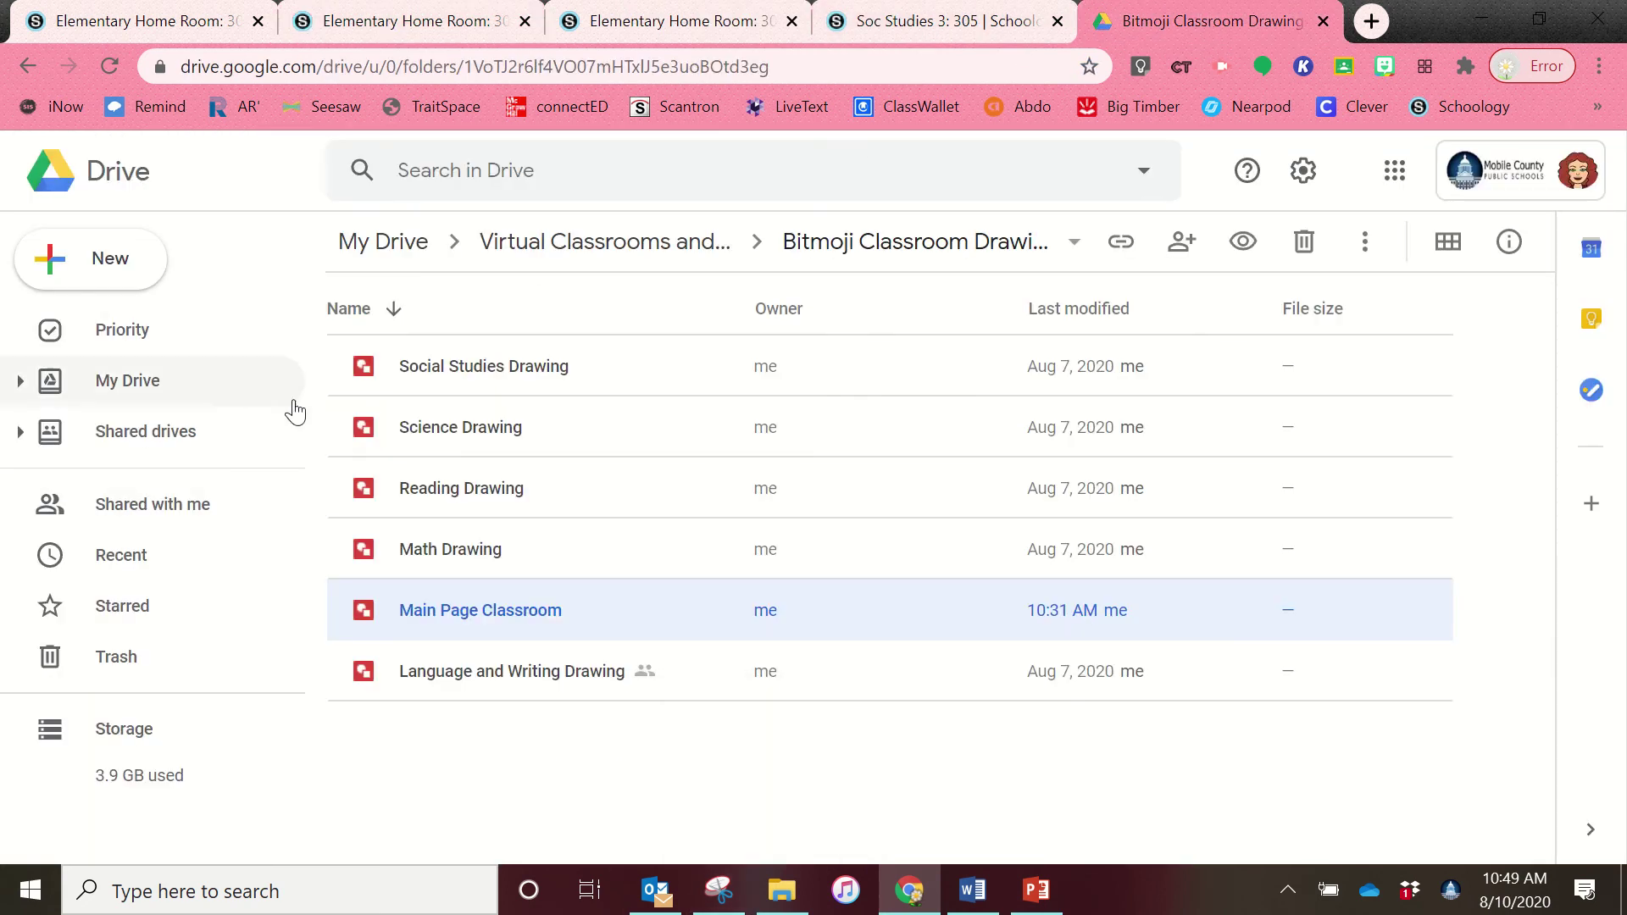
double_click(462, 616)
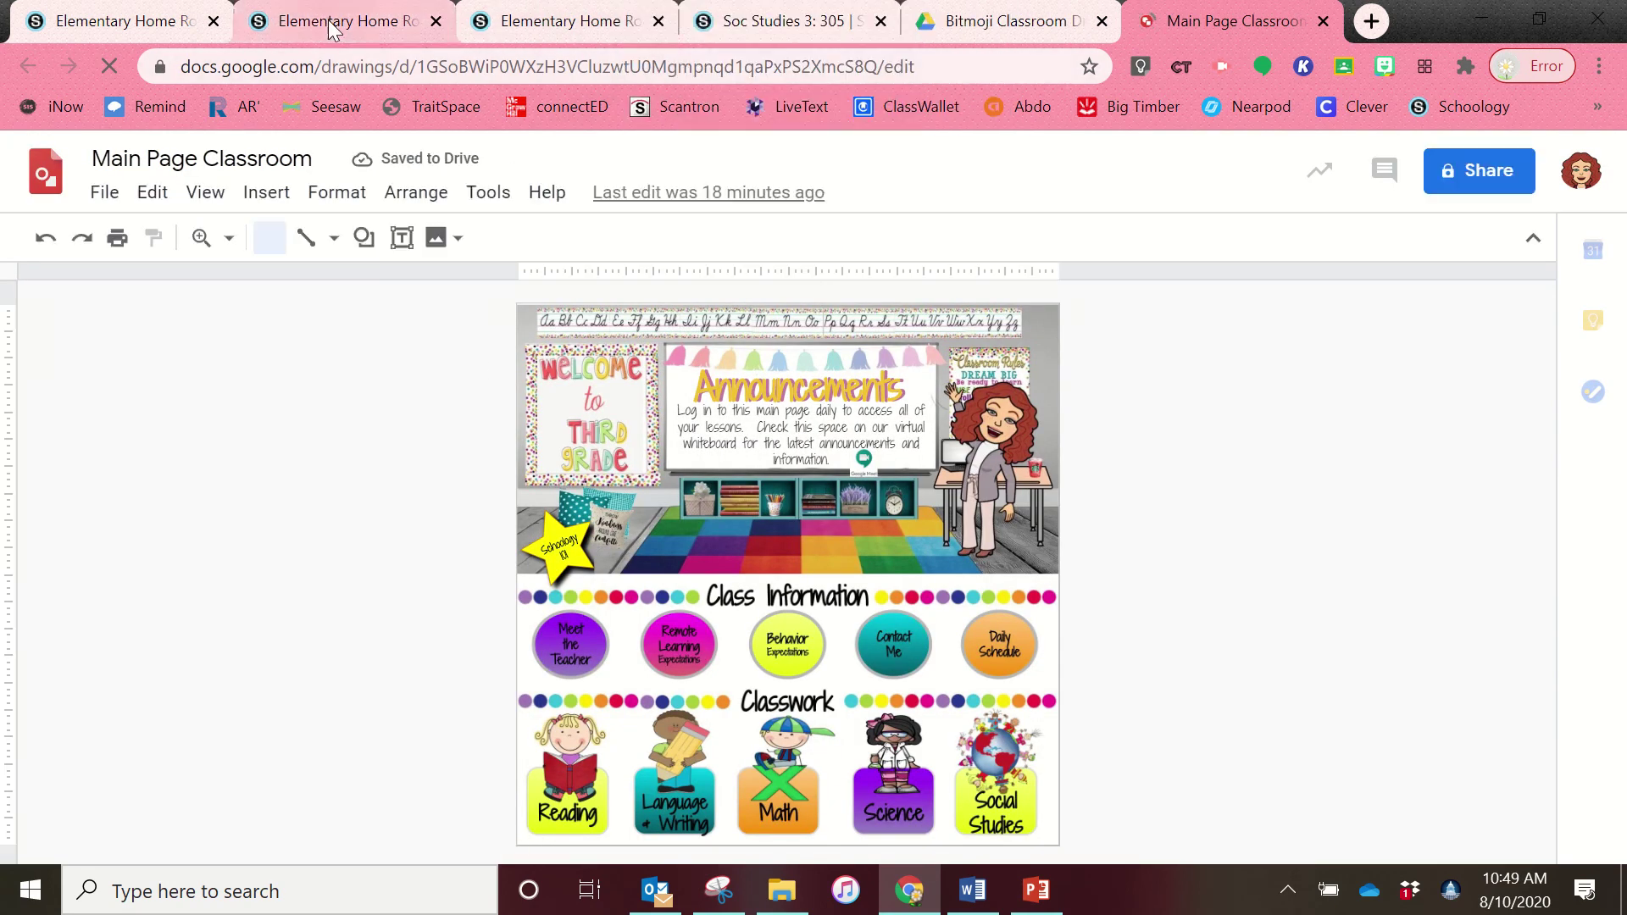
click(328, 19)
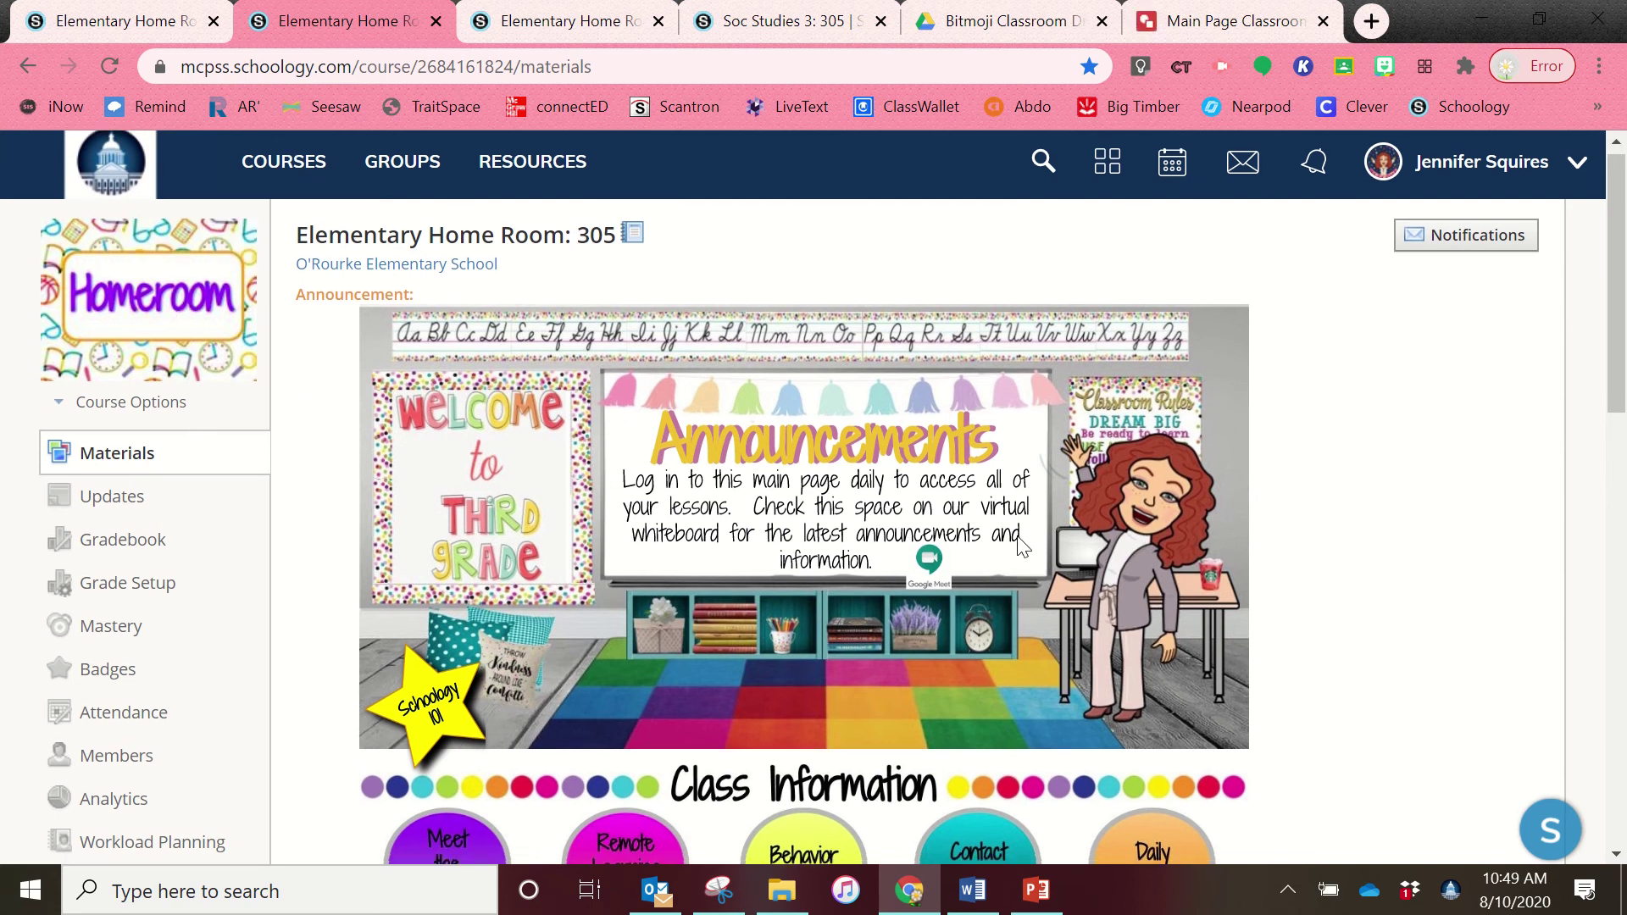
scroll(1017, 527, down, 2)
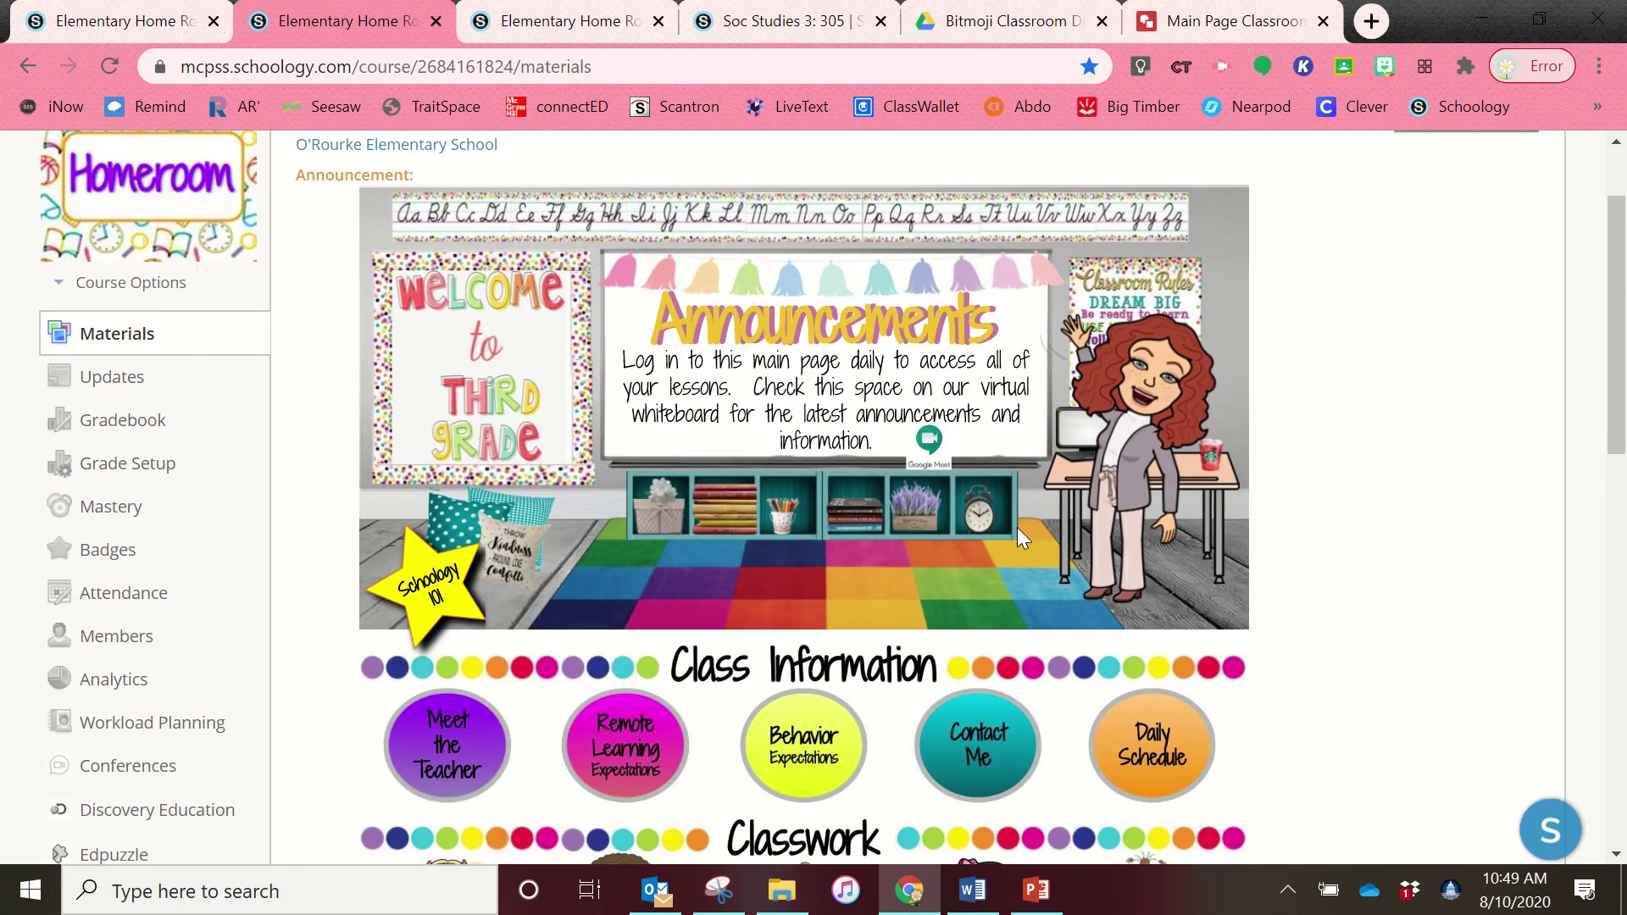
- Open the homeroom's Updates and browse the Google Drive resource app to the Bitmoji Classroom Drawings folder for an attachment
click(94, 394)
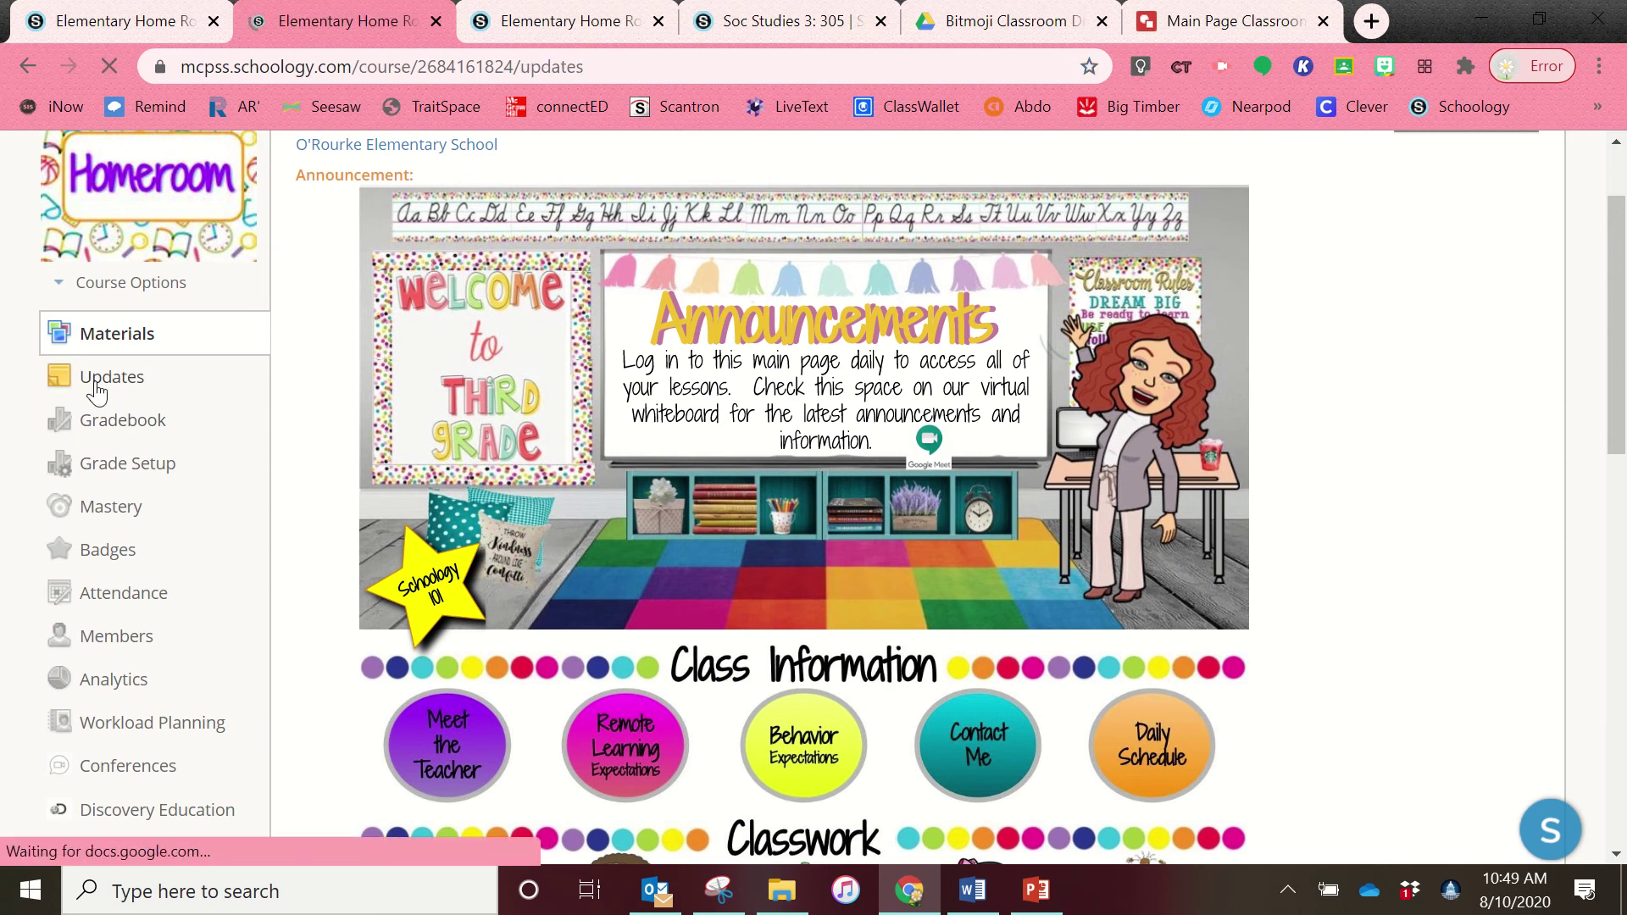
scroll(399, 512, down, 10)
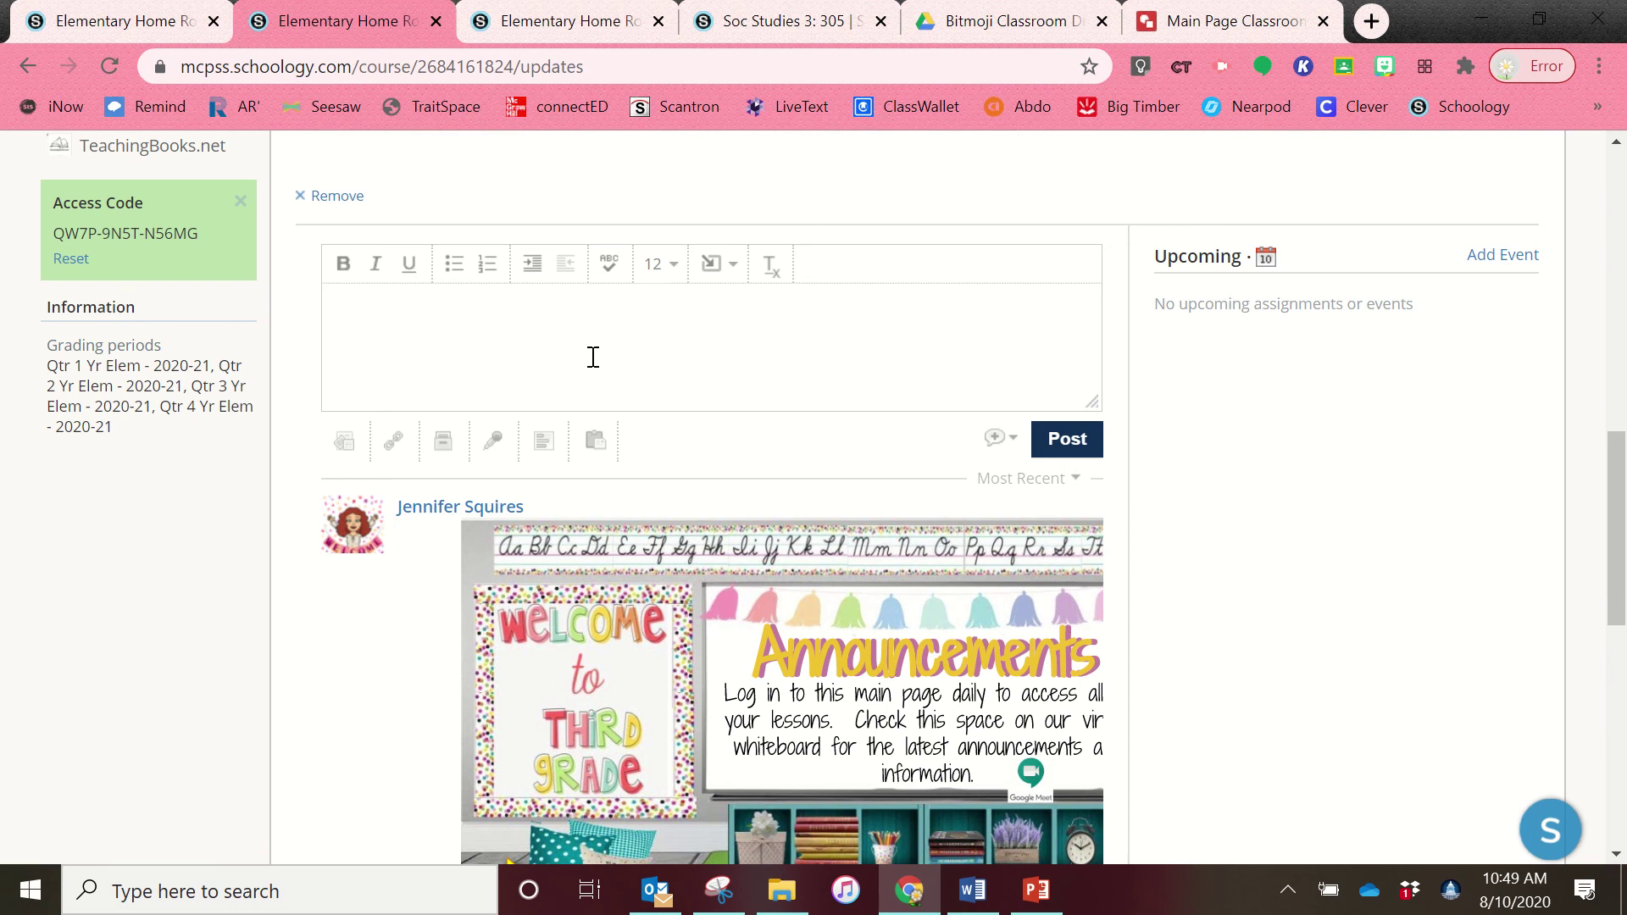
click(445, 455)
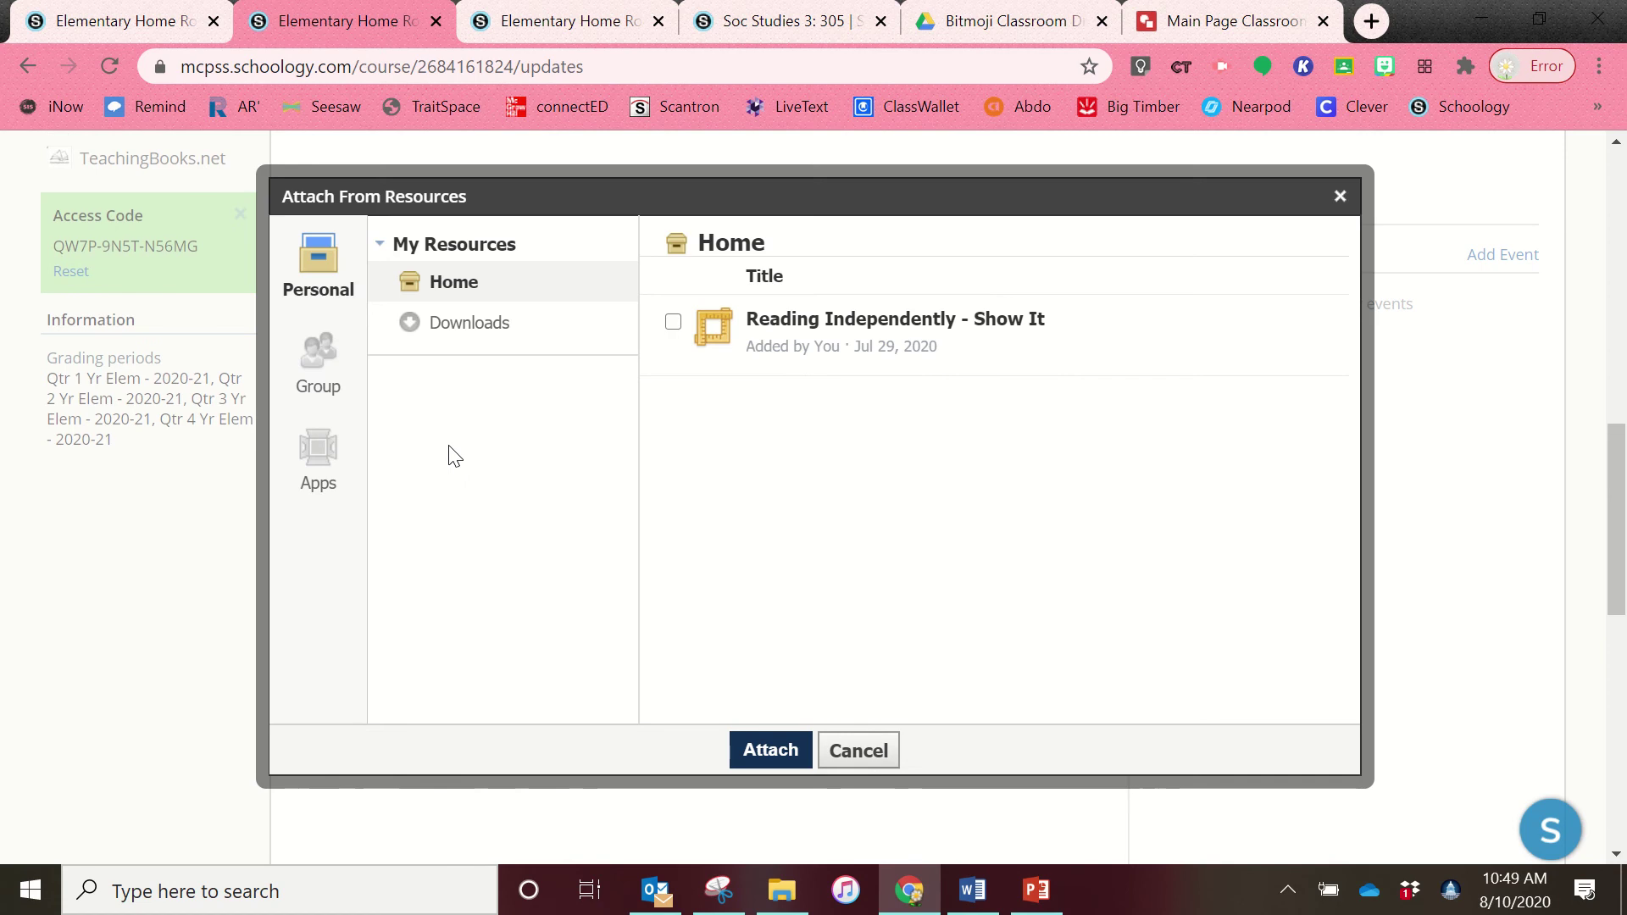
click(319, 478)
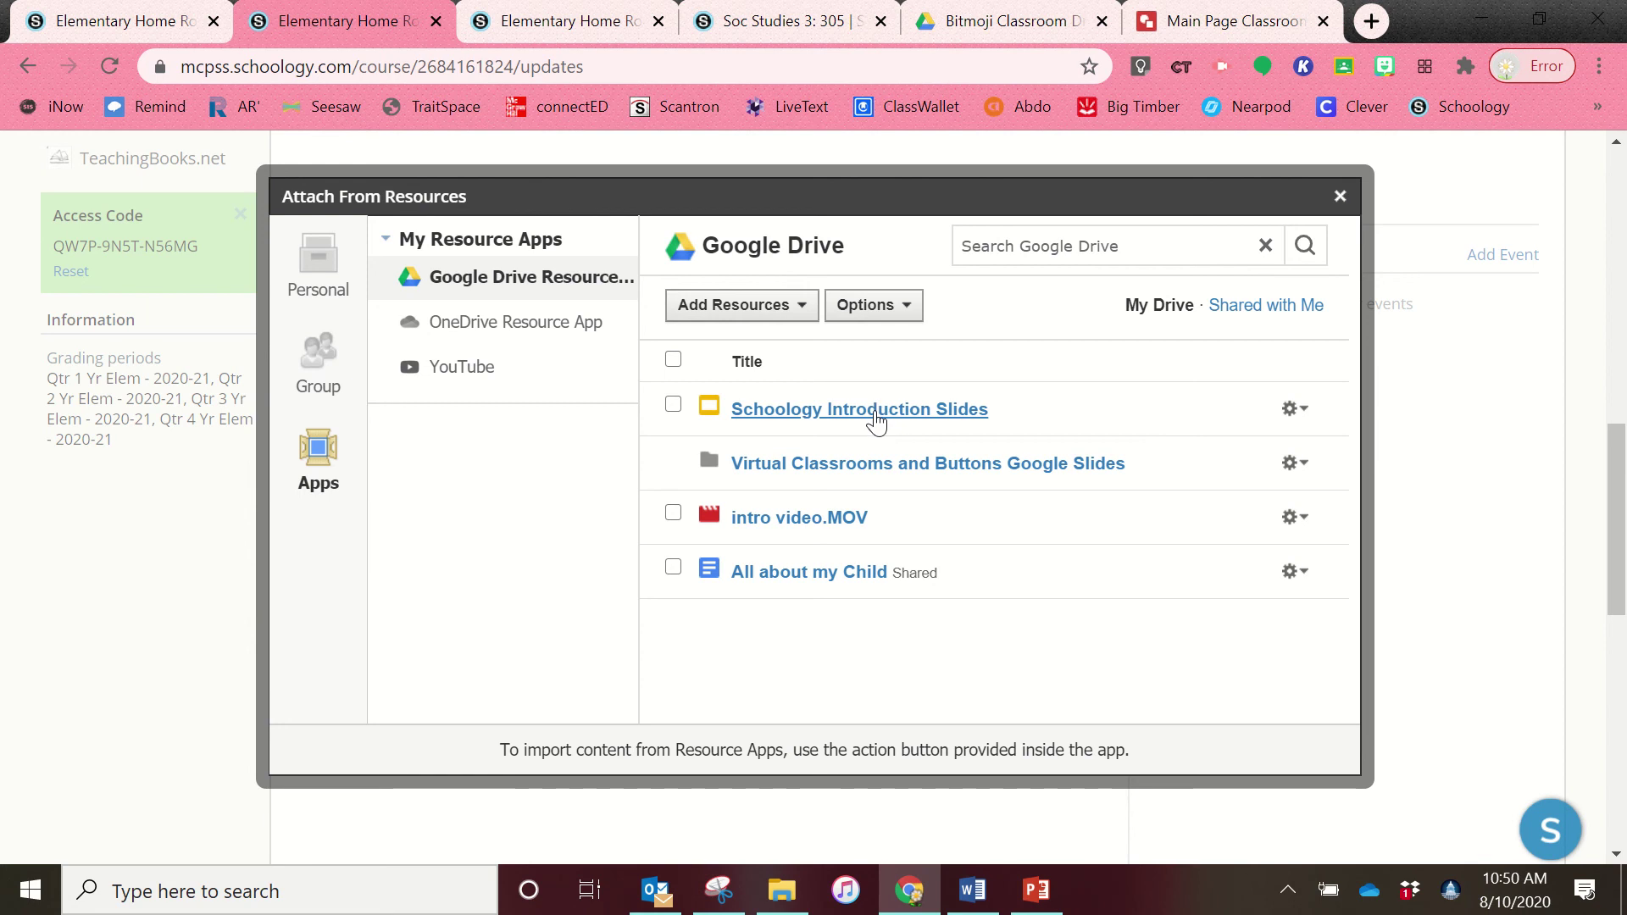
click(847, 464)
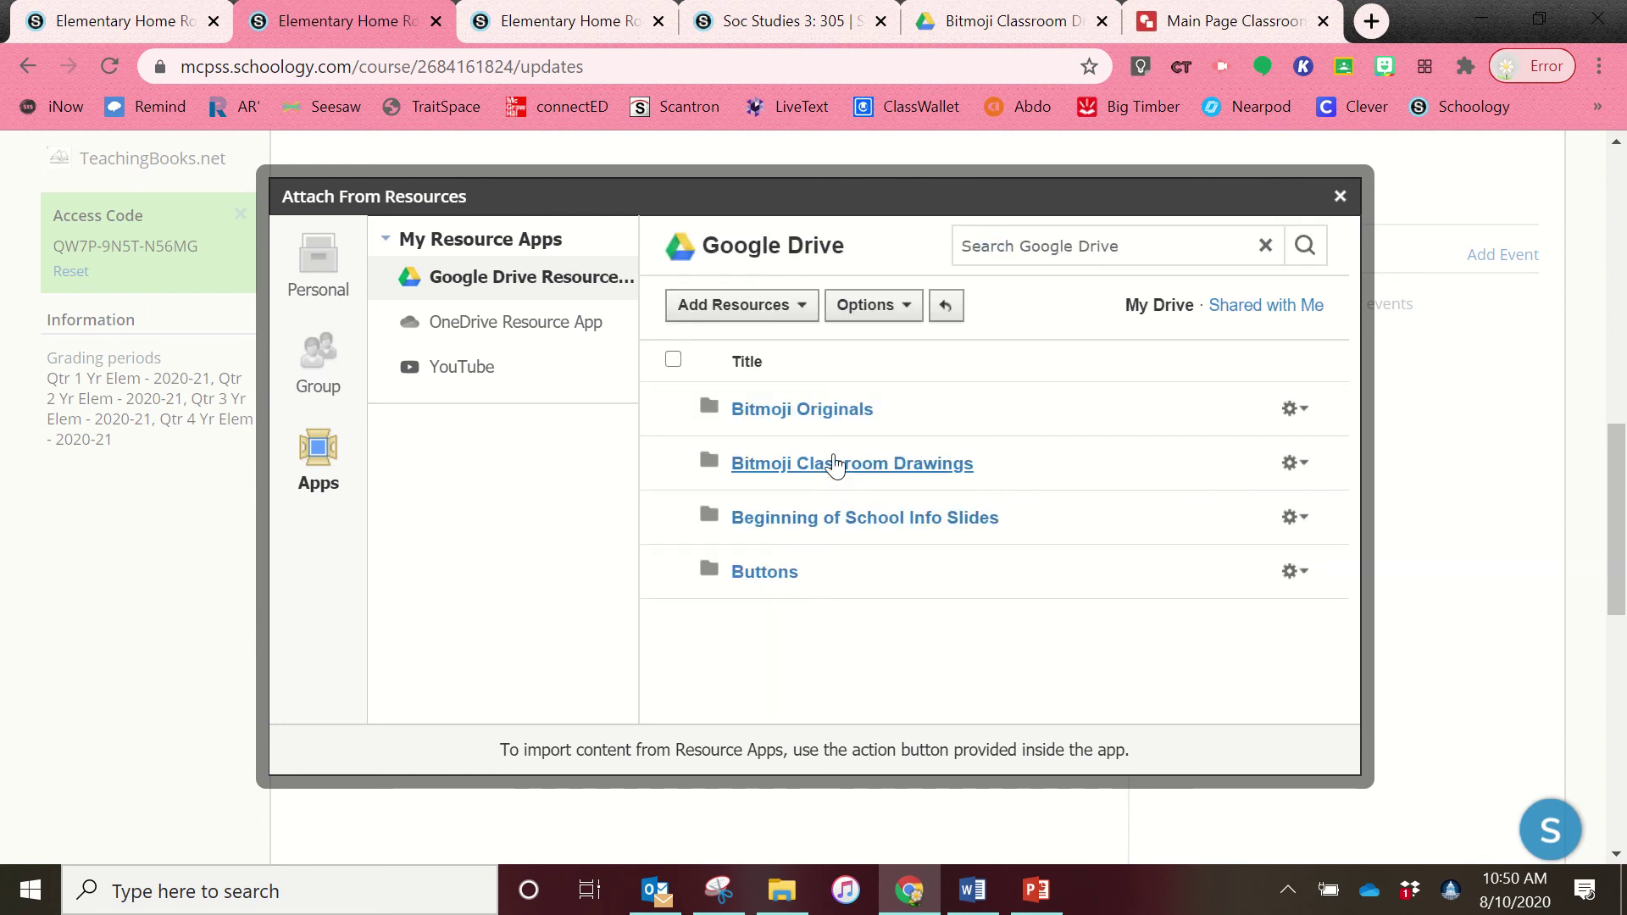
click(801, 466)
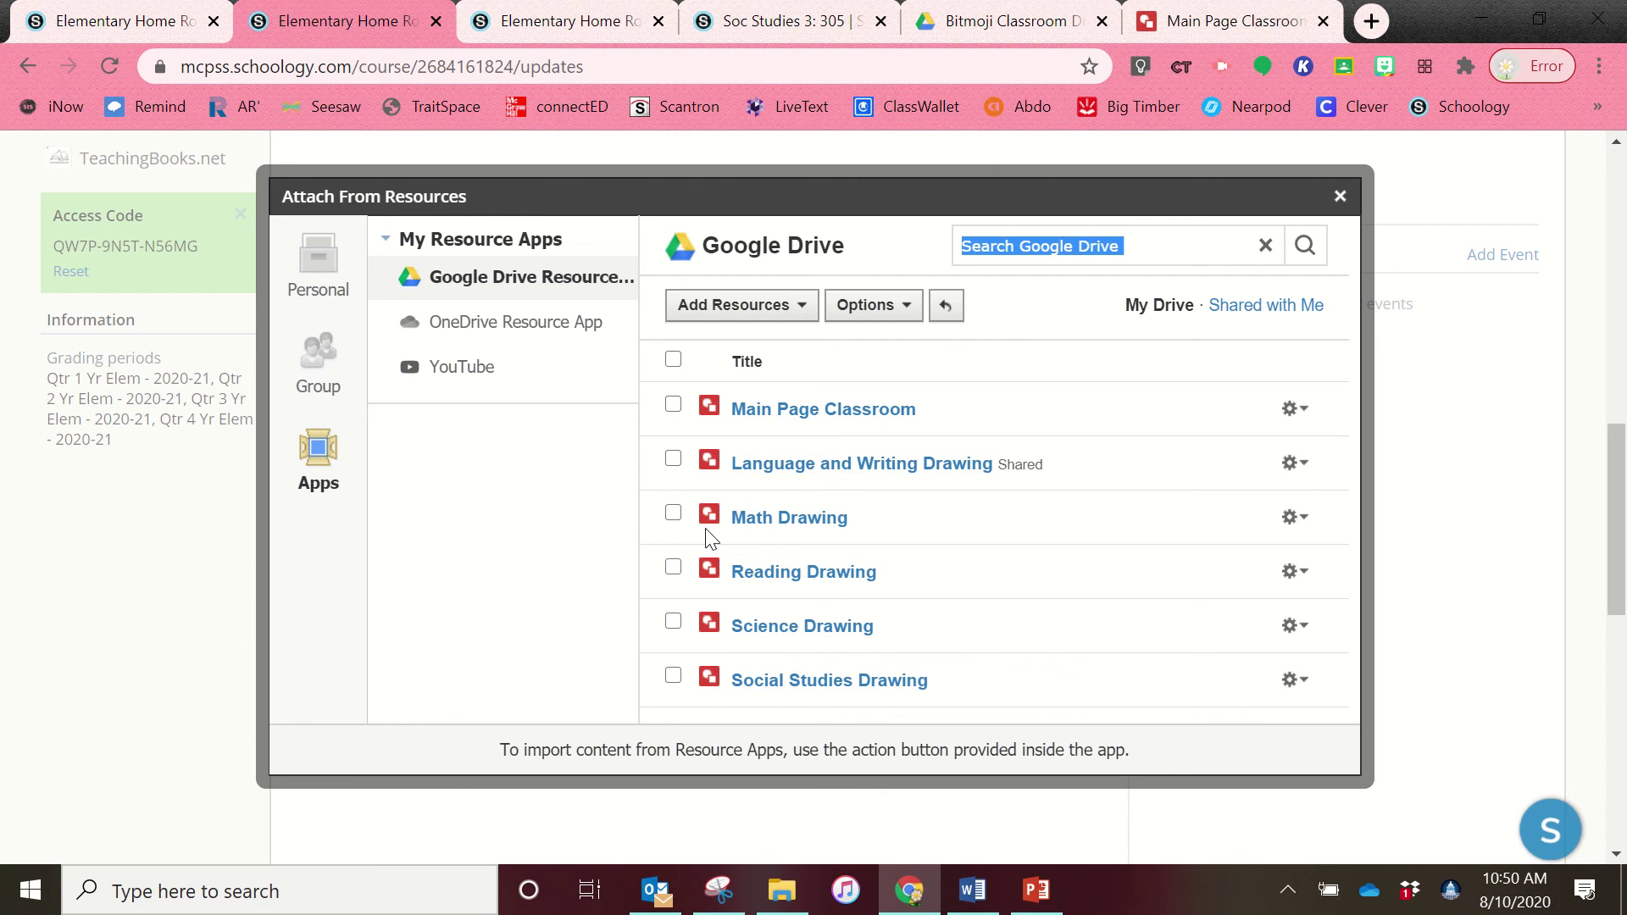
- Select the Main Page Classroom drawing, show its import options, and close the resource dialog without importing
click(673, 404)
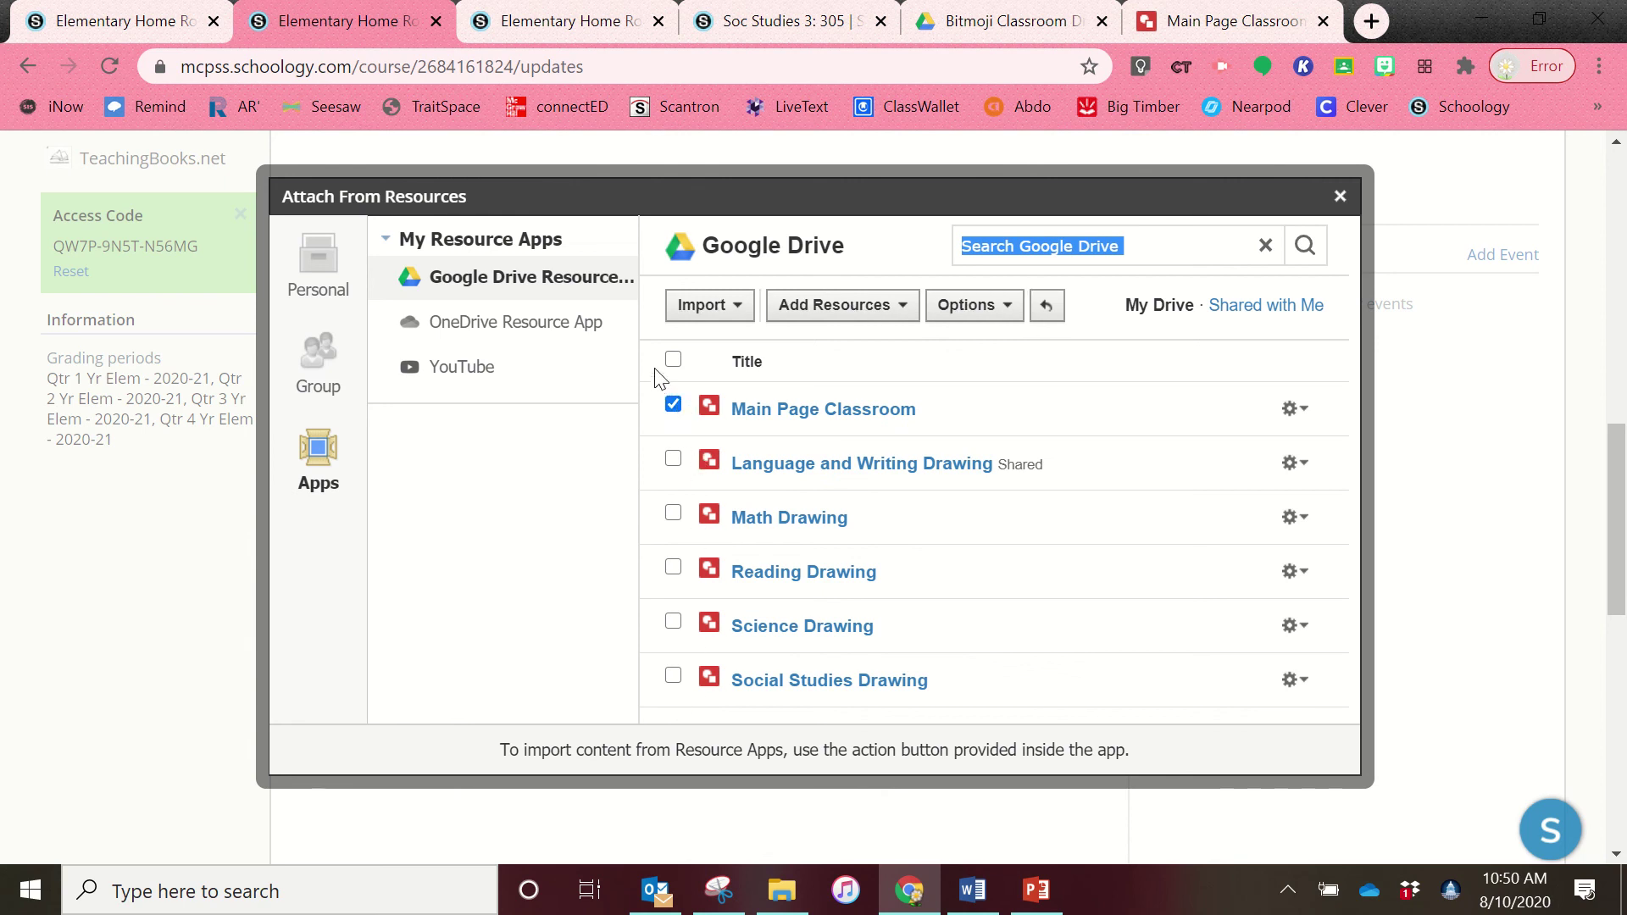
click(737, 314)
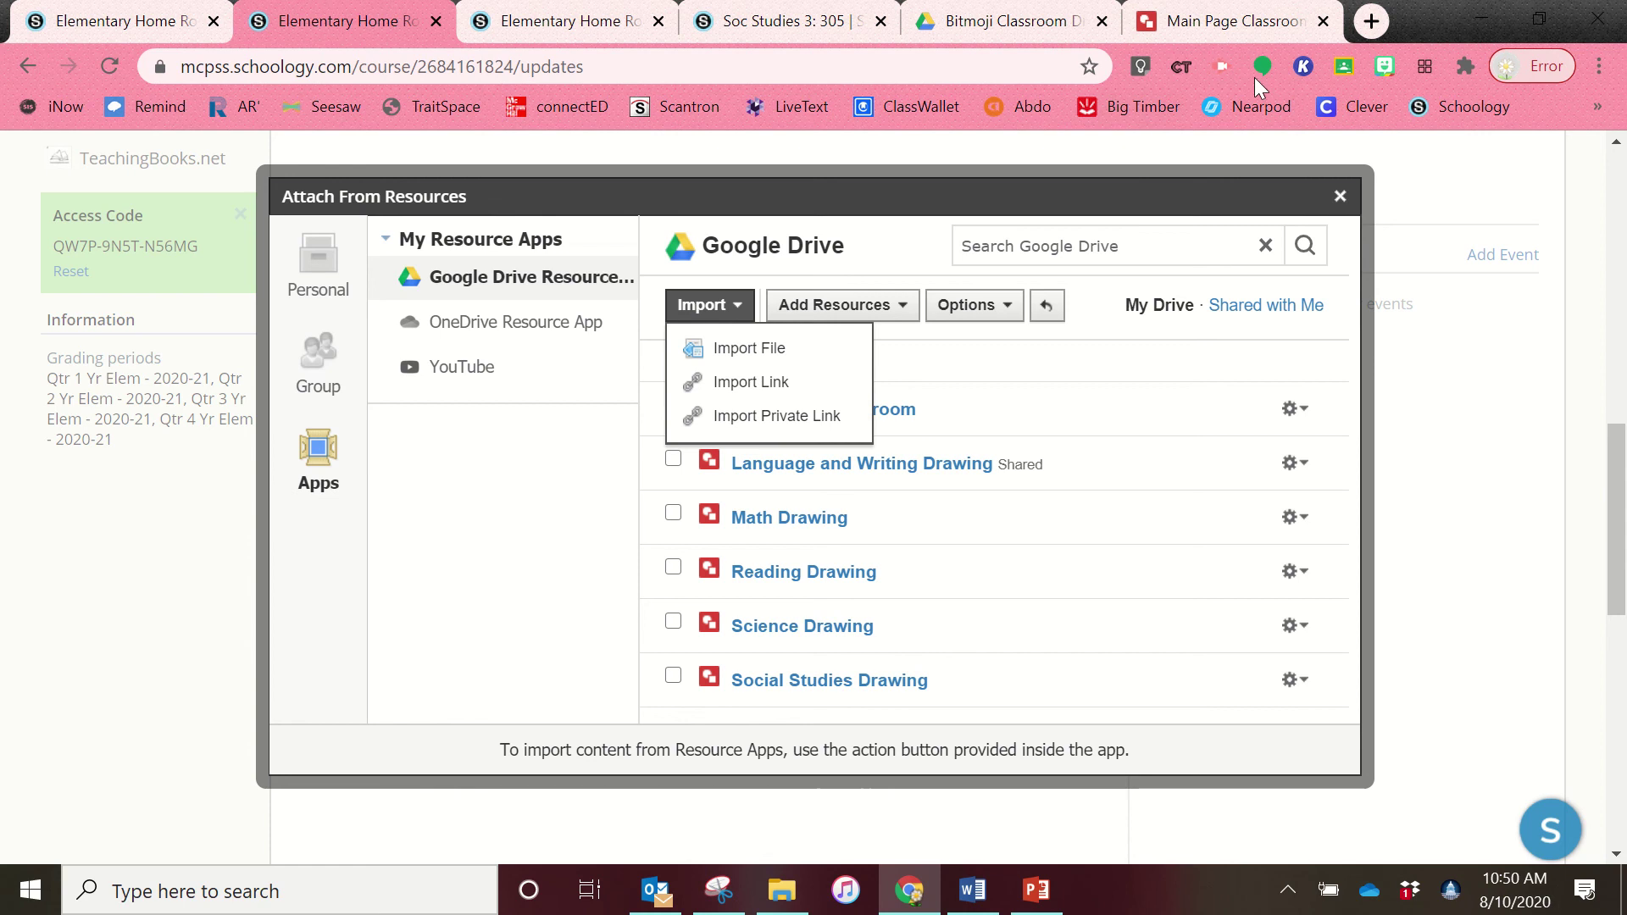
click(1343, 201)
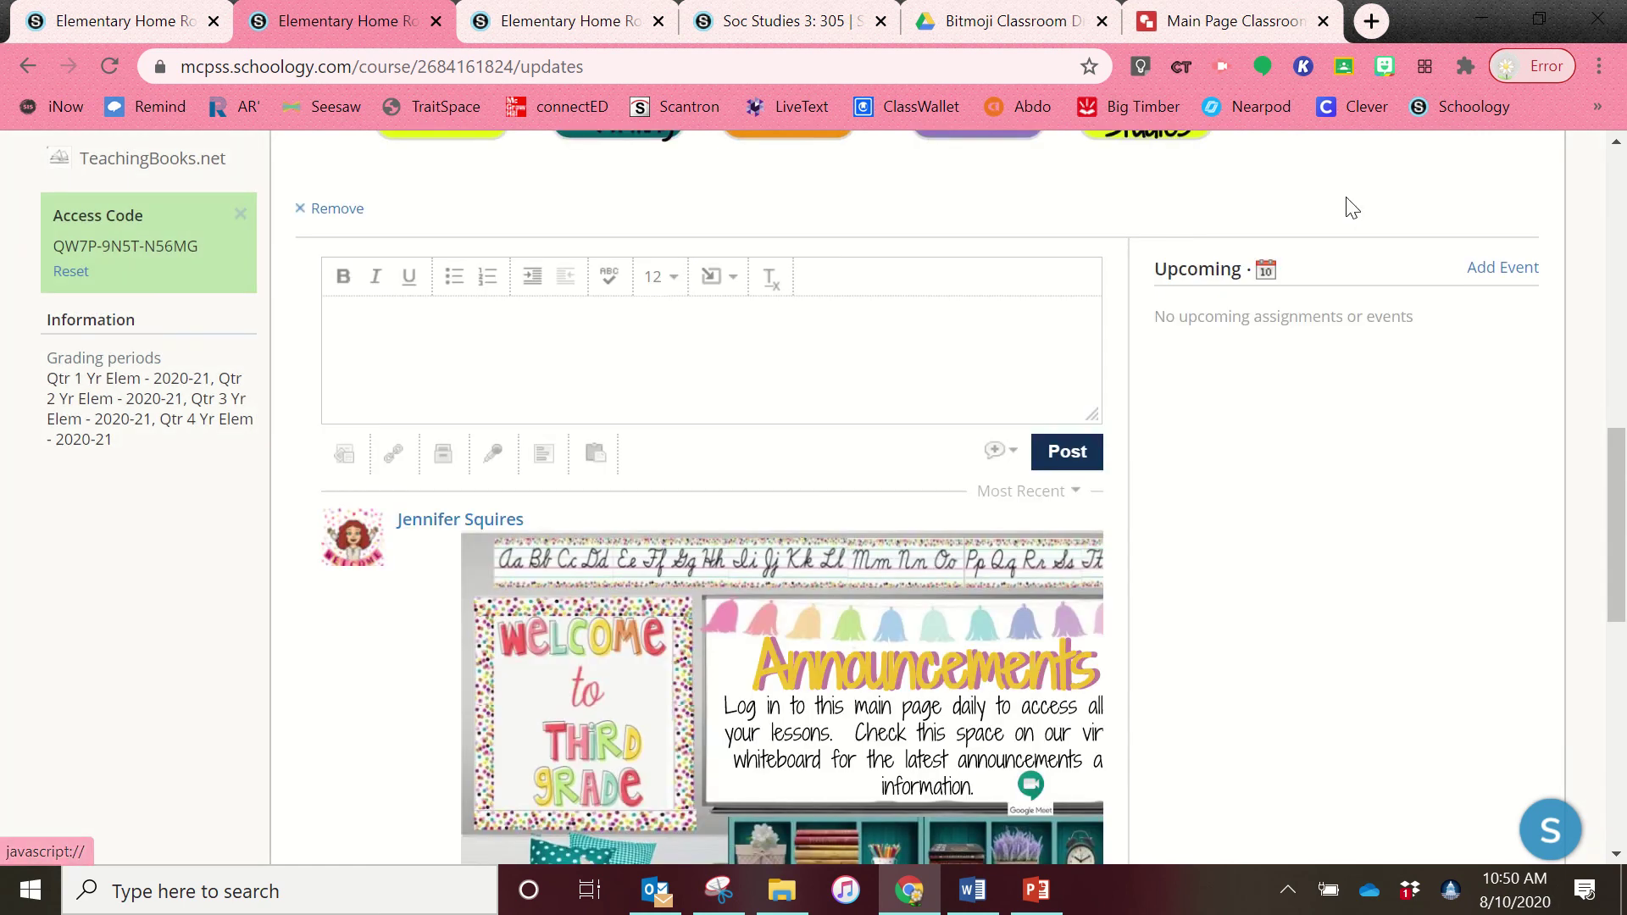
- Return to the homeroom's Materials and start adding a new page
scroll(313, 542, up, 5)
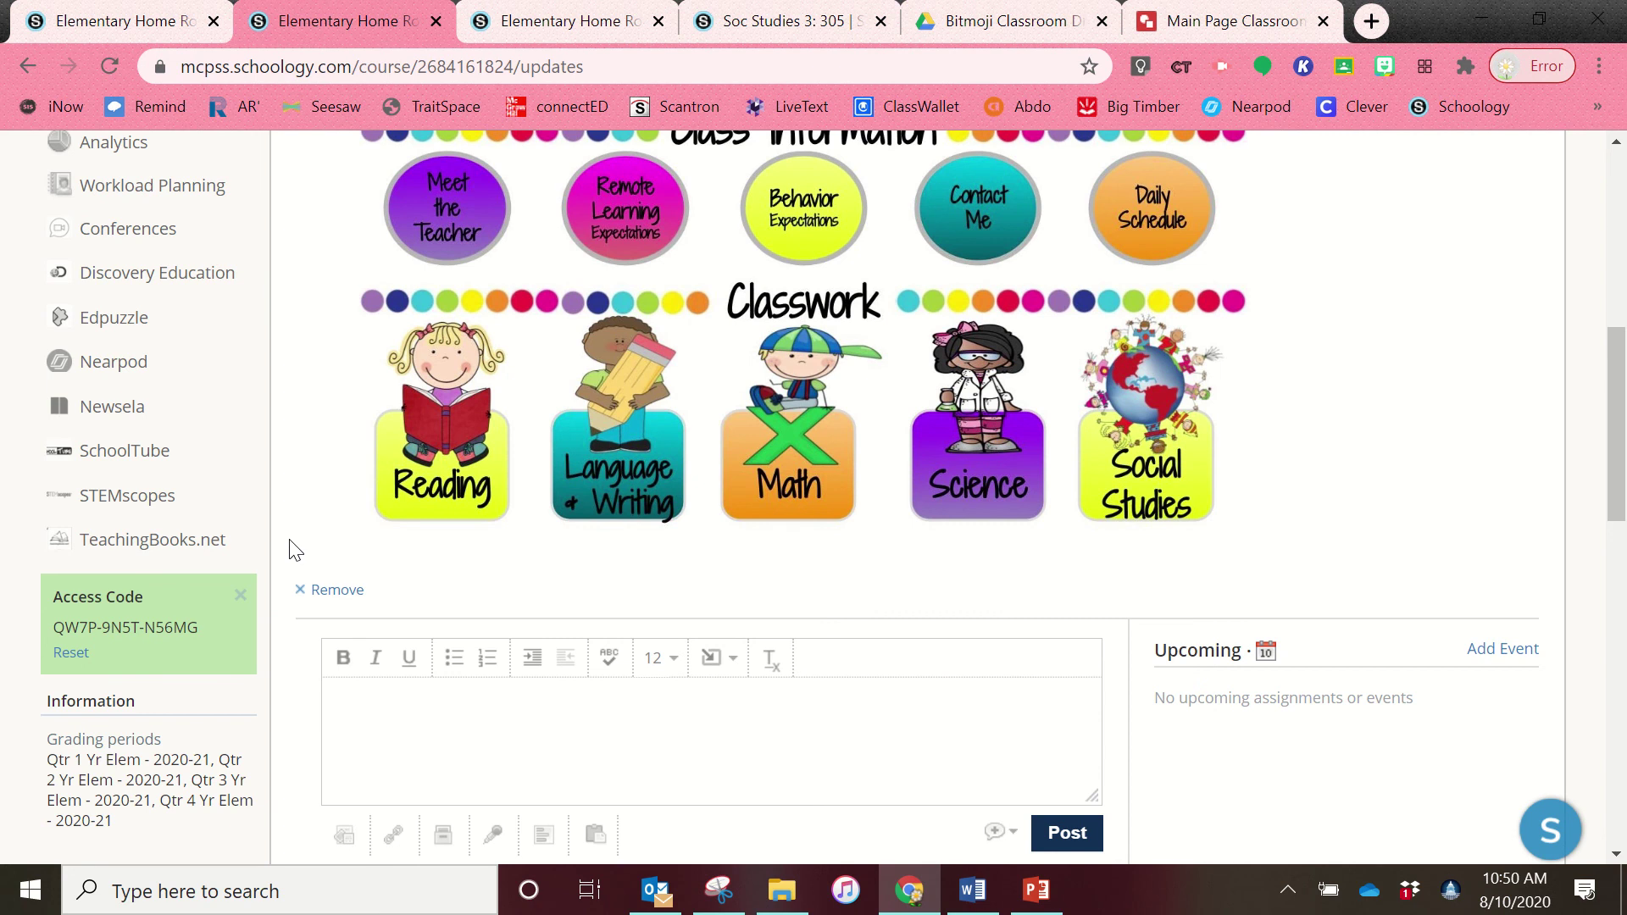
scroll(373, 296, up, 5)
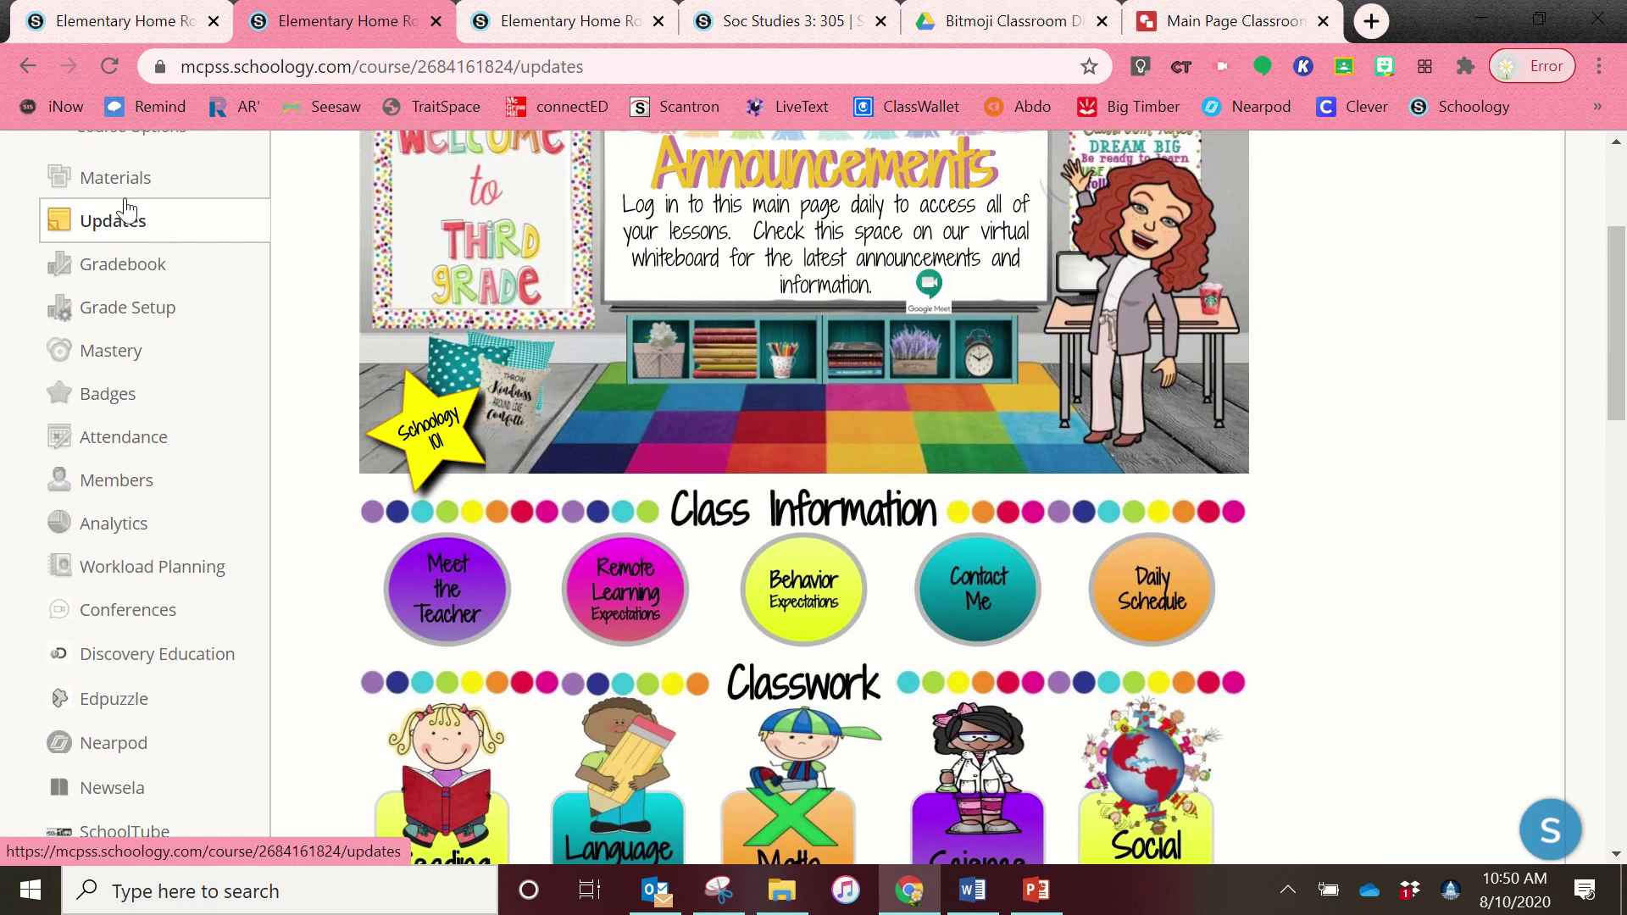
click(125, 208)
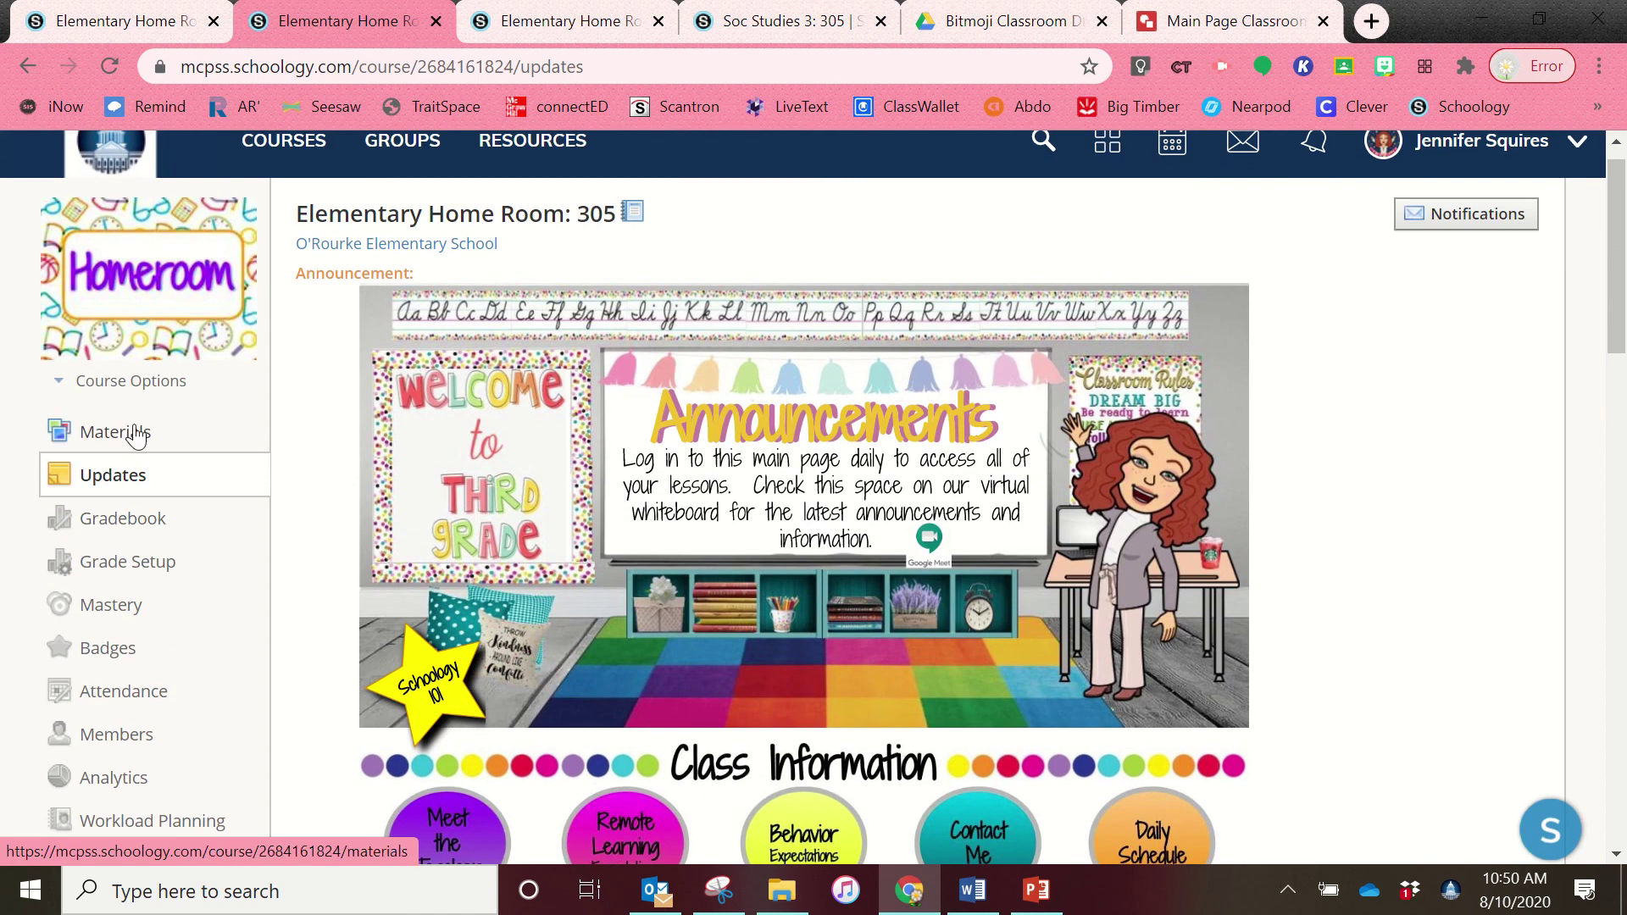
click(135, 434)
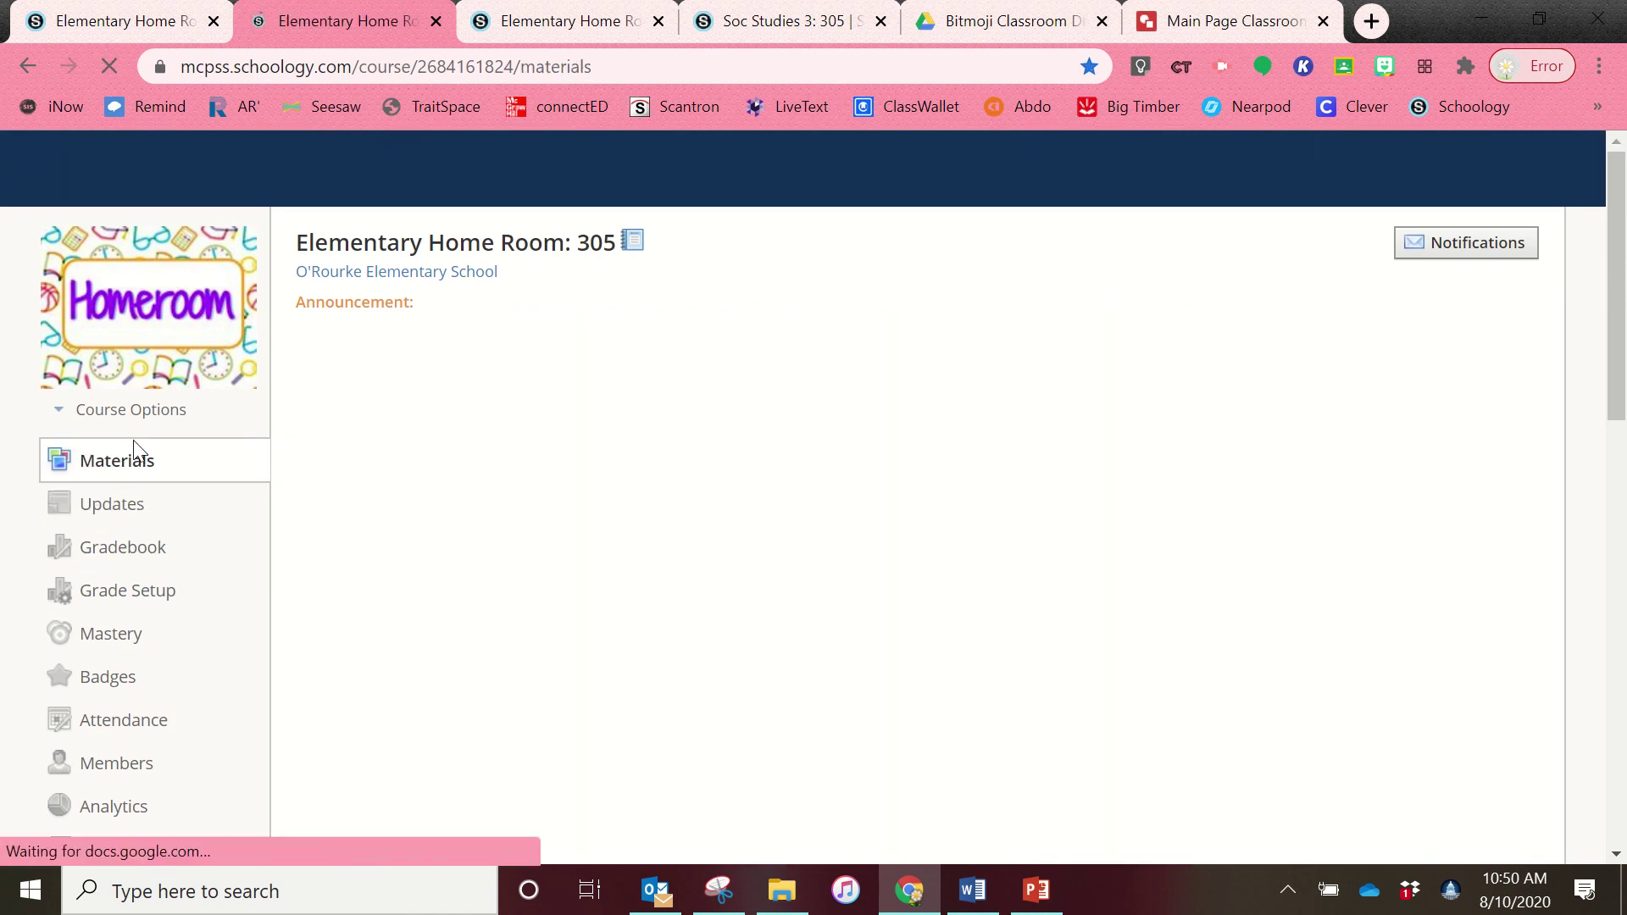
scroll(468, 308, down, 13)
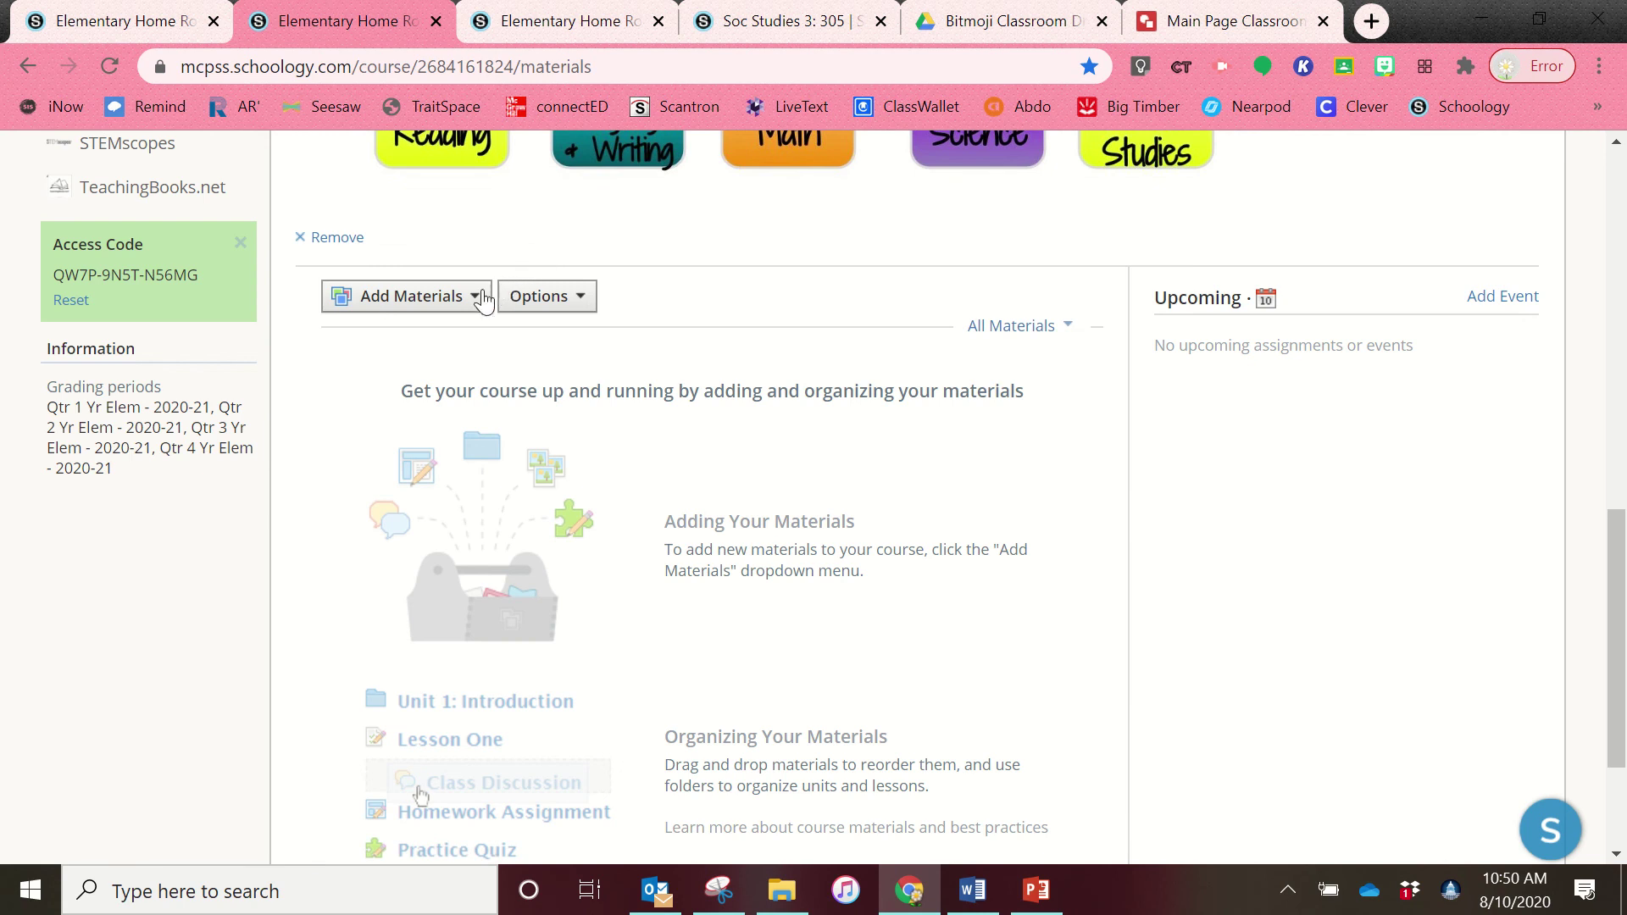
click(484, 298)
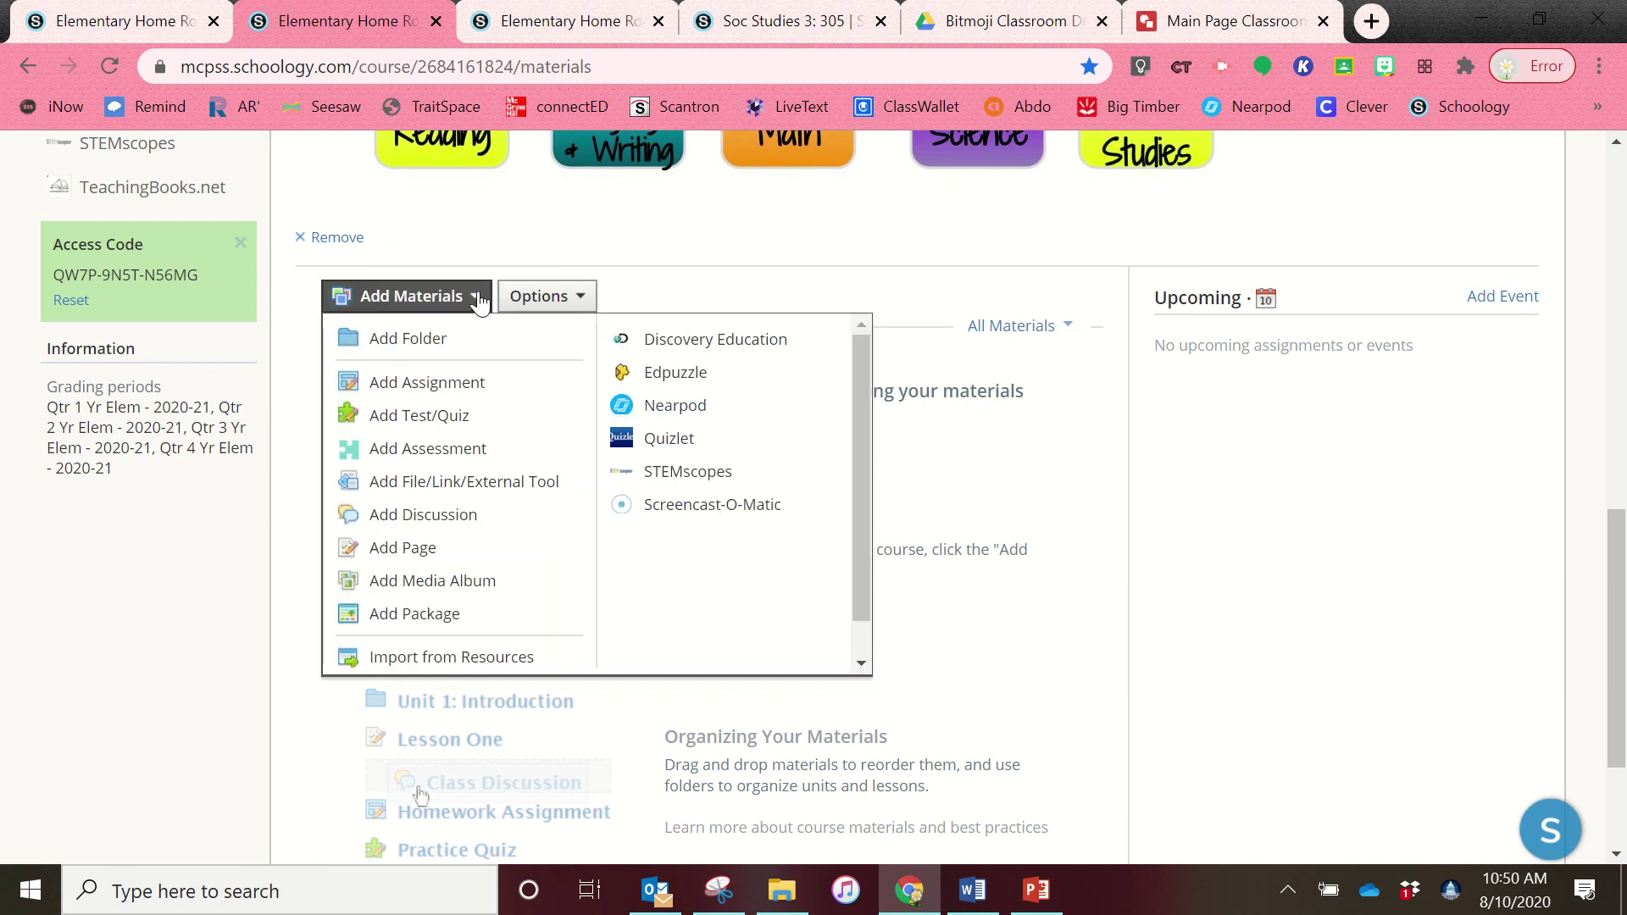
click(444, 548)
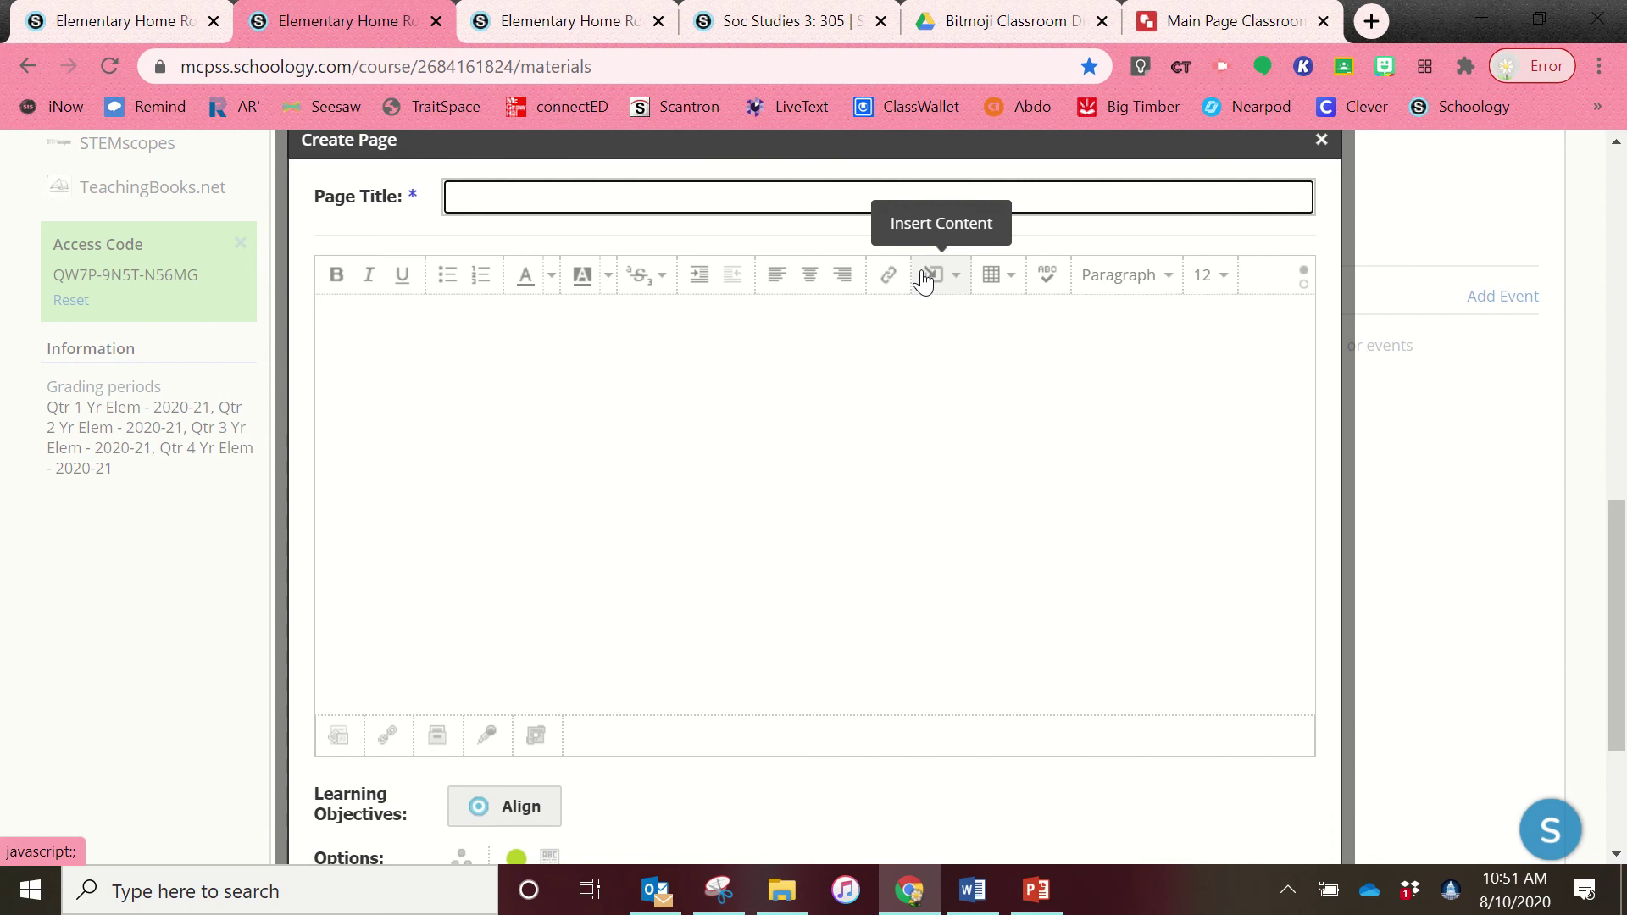
- Show the Google Drive import options for Schoology Introduction Slides in the new page's editor, and close the page form without importing or saving
click(946, 292)
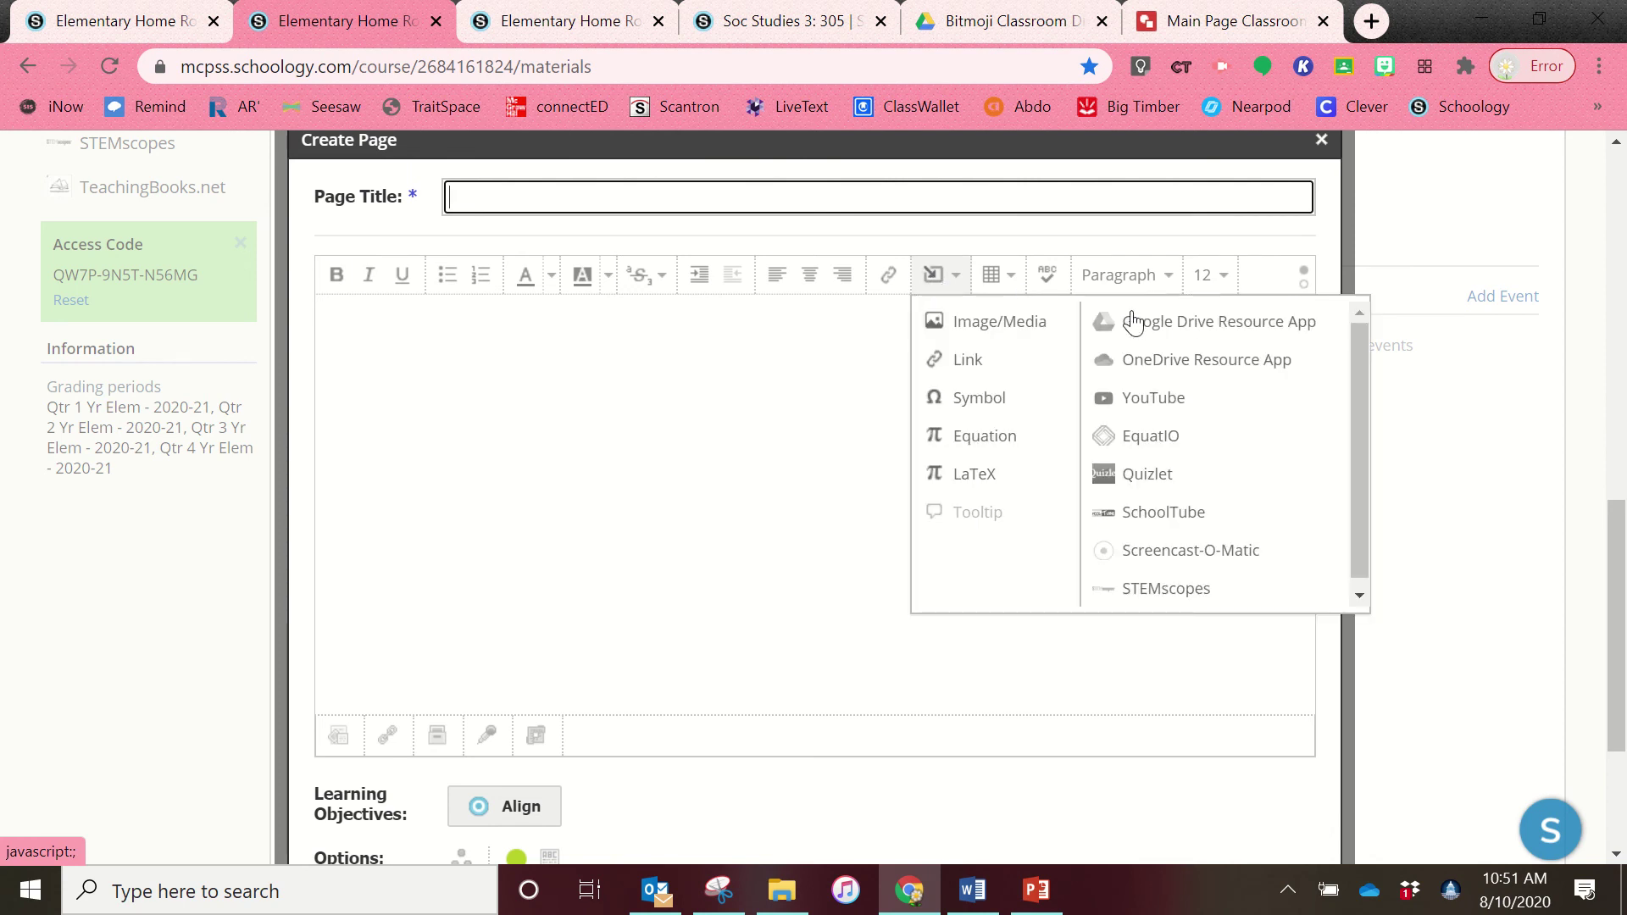
click(1140, 337)
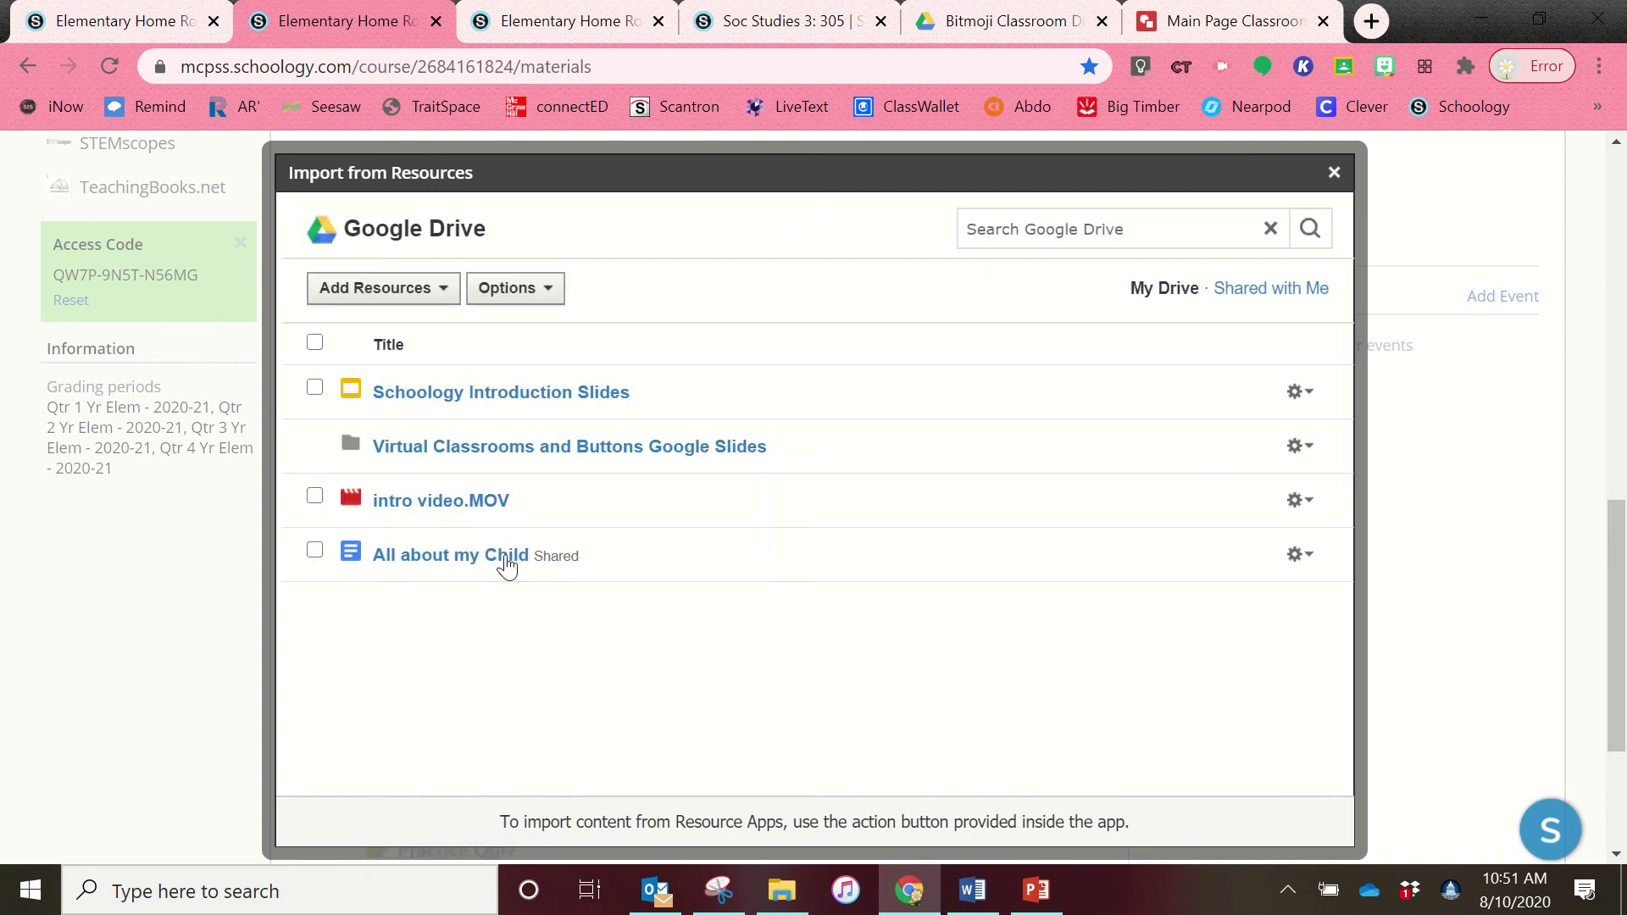
click(314, 389)
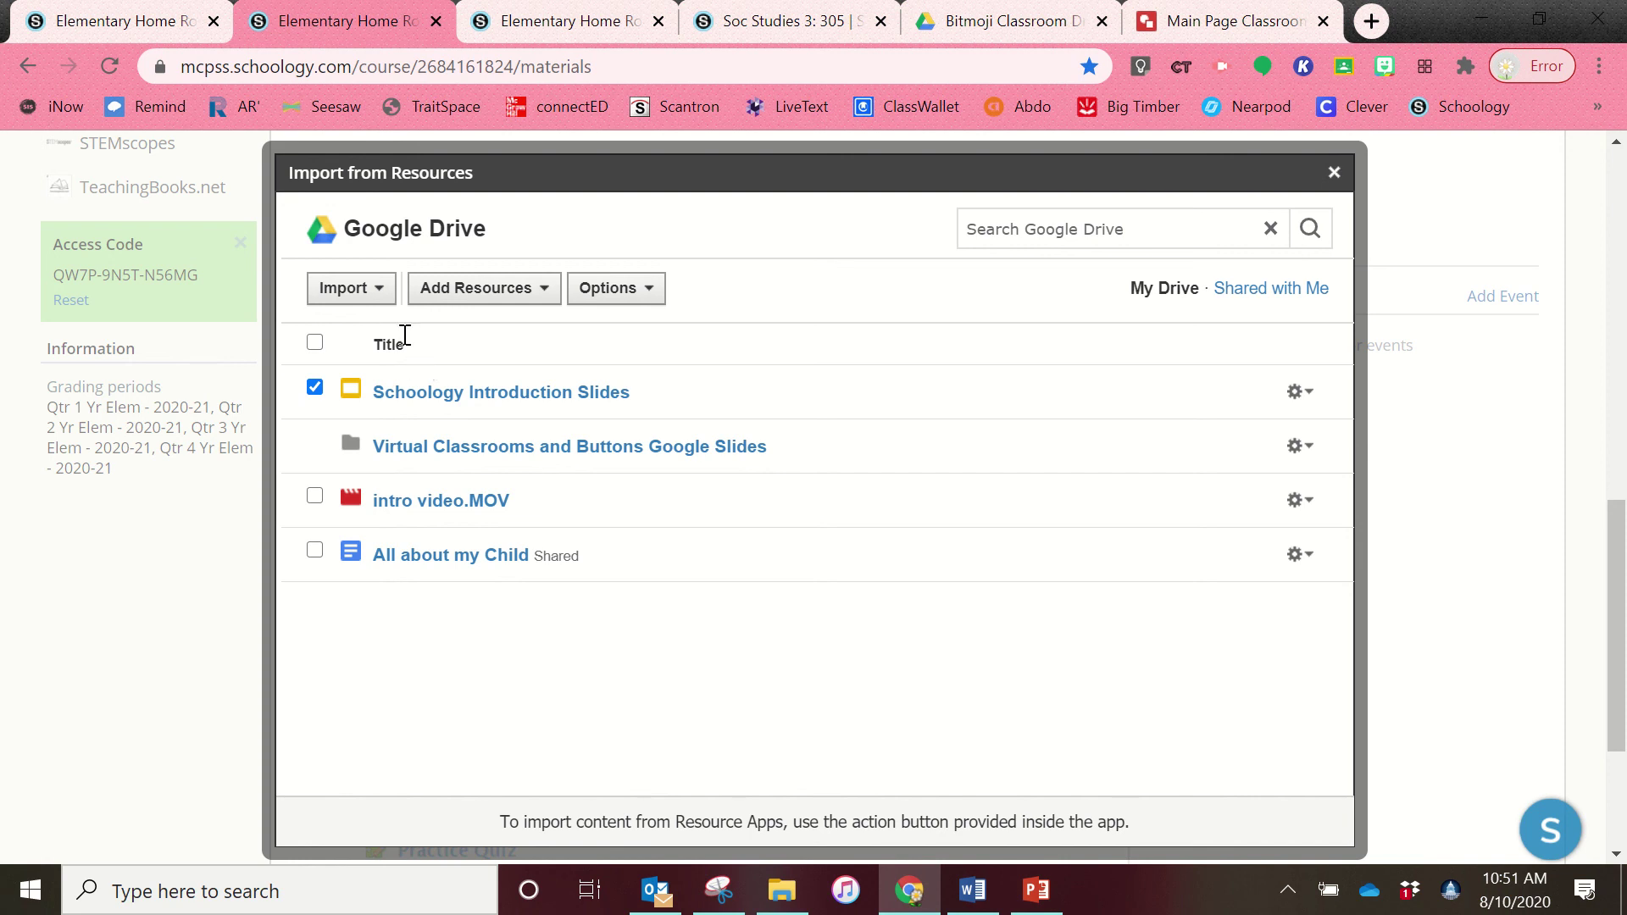
click(373, 289)
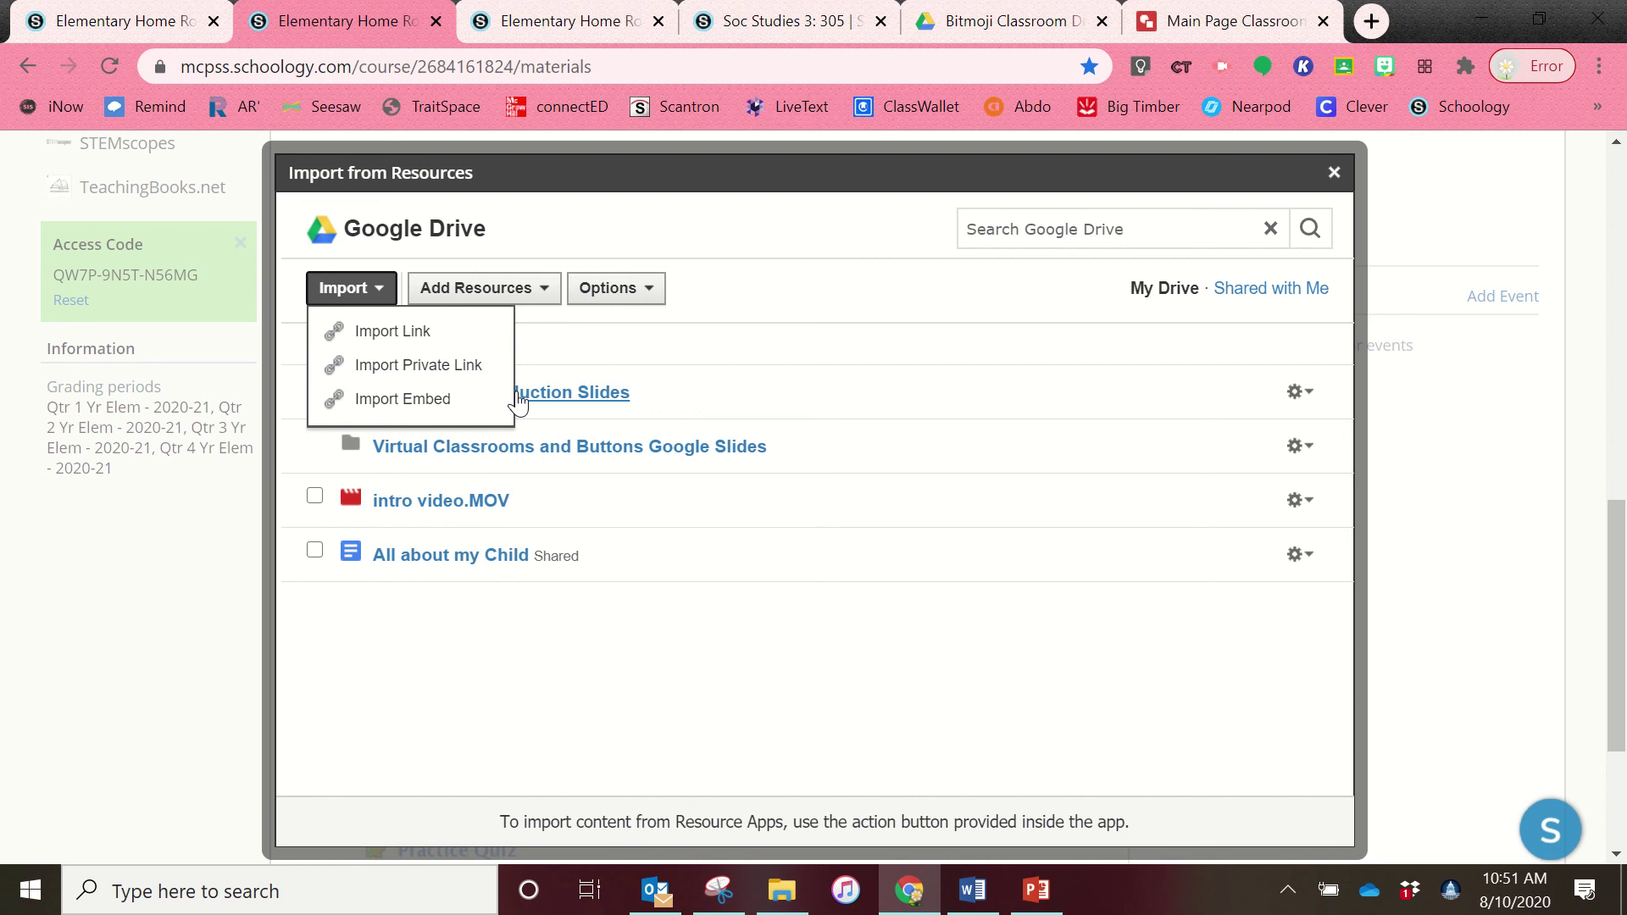
click(560, 651)
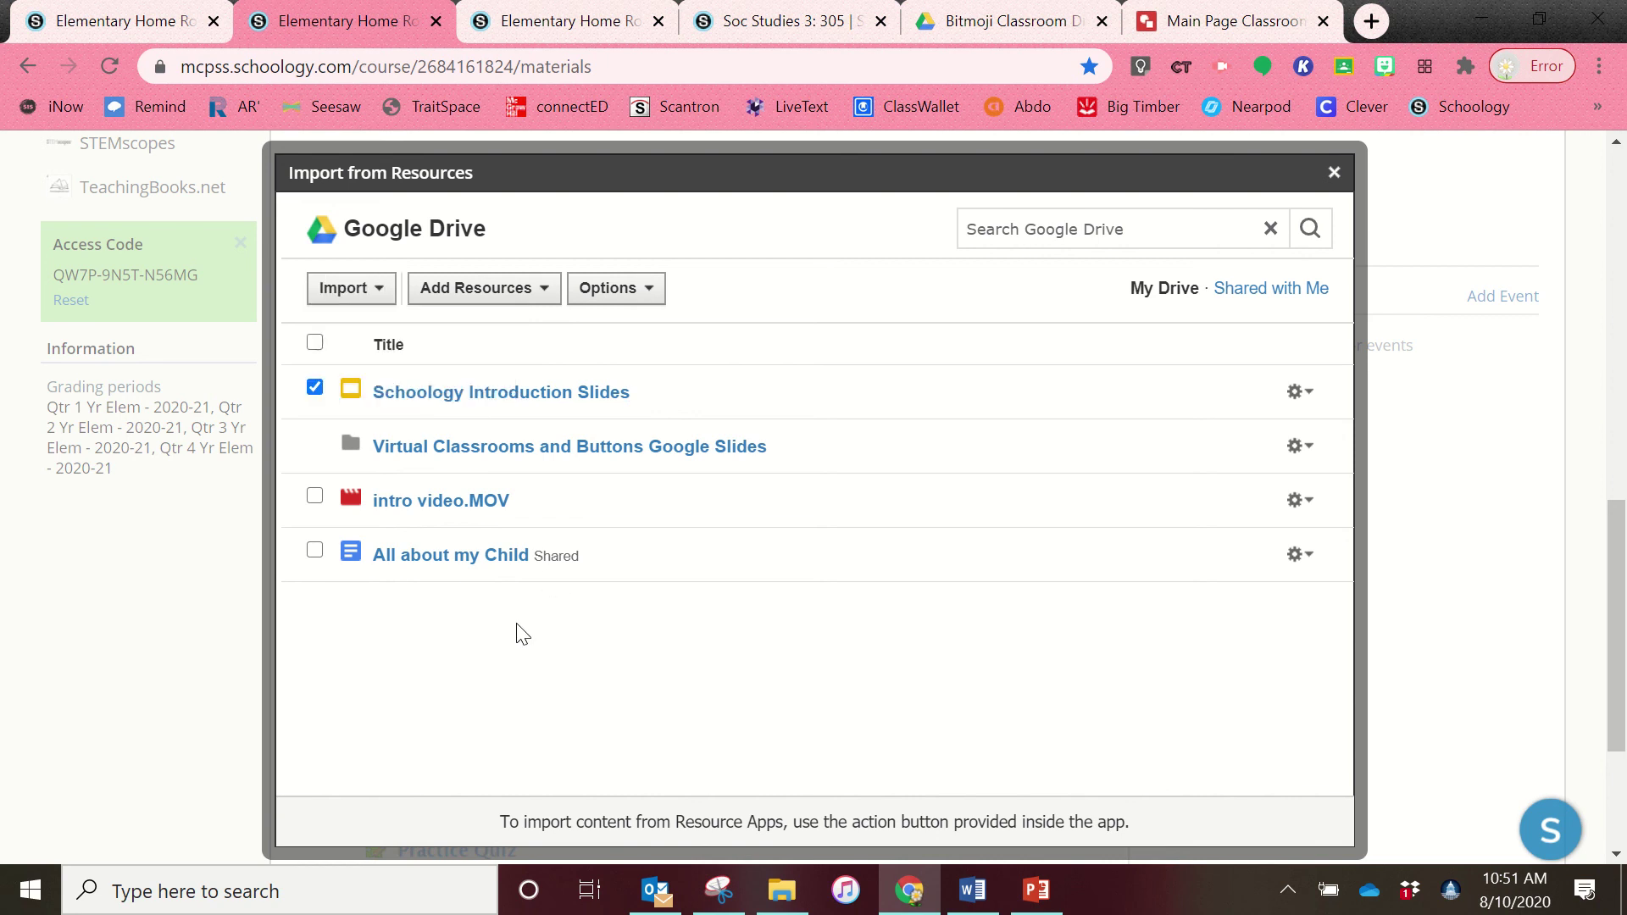
click(1336, 174)
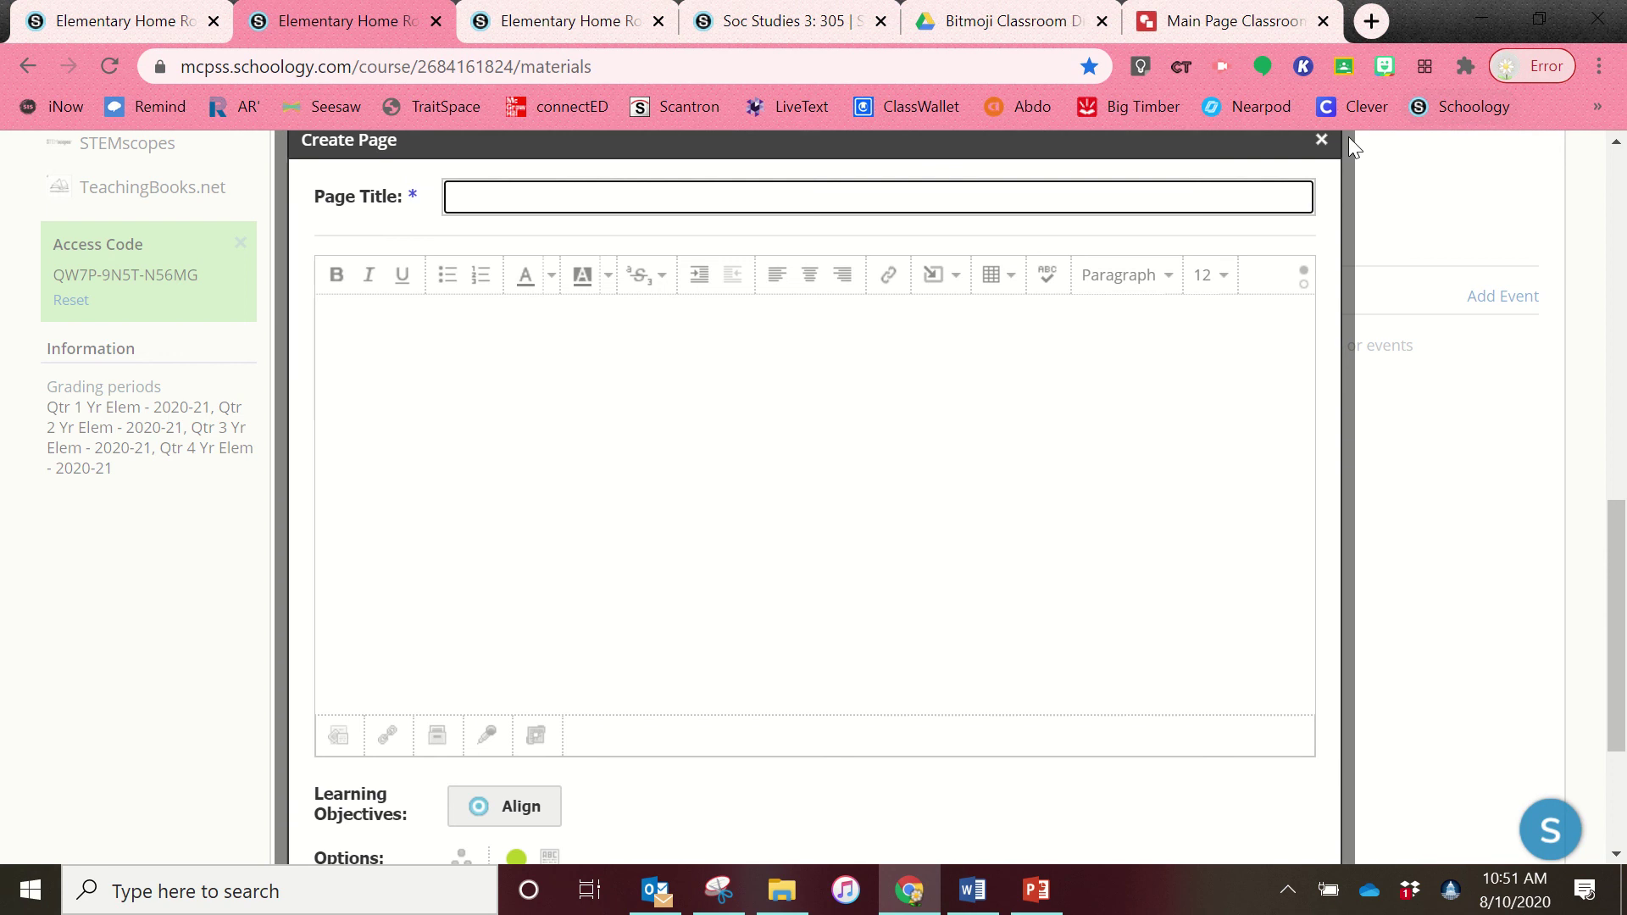
click(1322, 141)
- Open the homeroom's Updates and browse the Google Drive resource app to the Bitmoji Classroom Drawings folder under Virtual Classrooms and Buttons Google Slides
scroll(367, 583, up, 12)
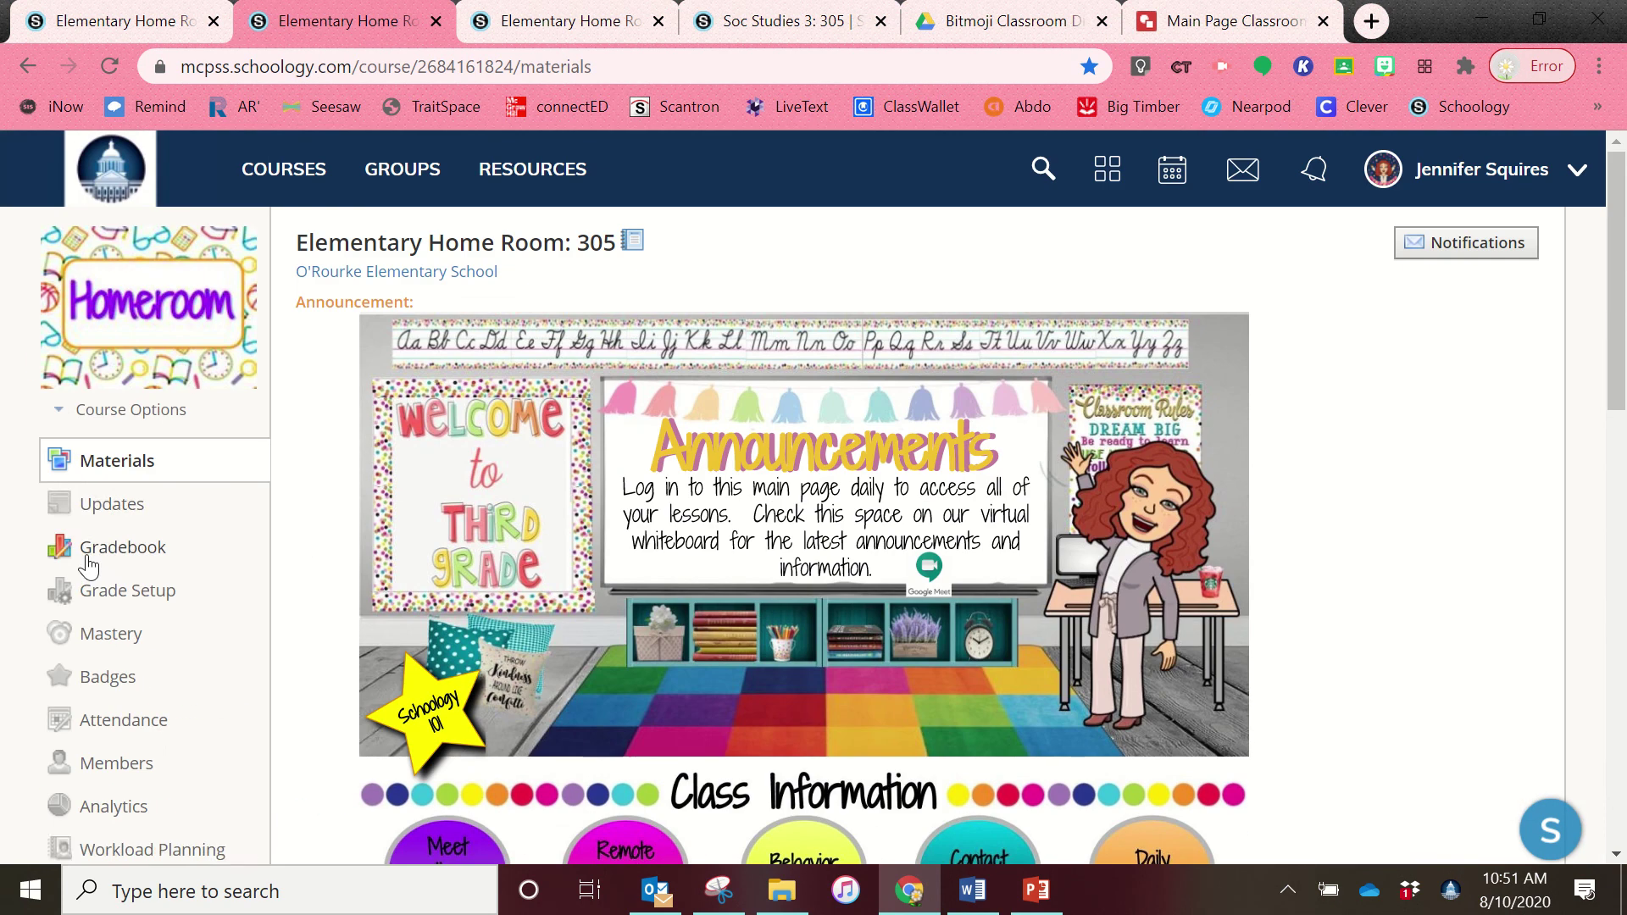
click(103, 520)
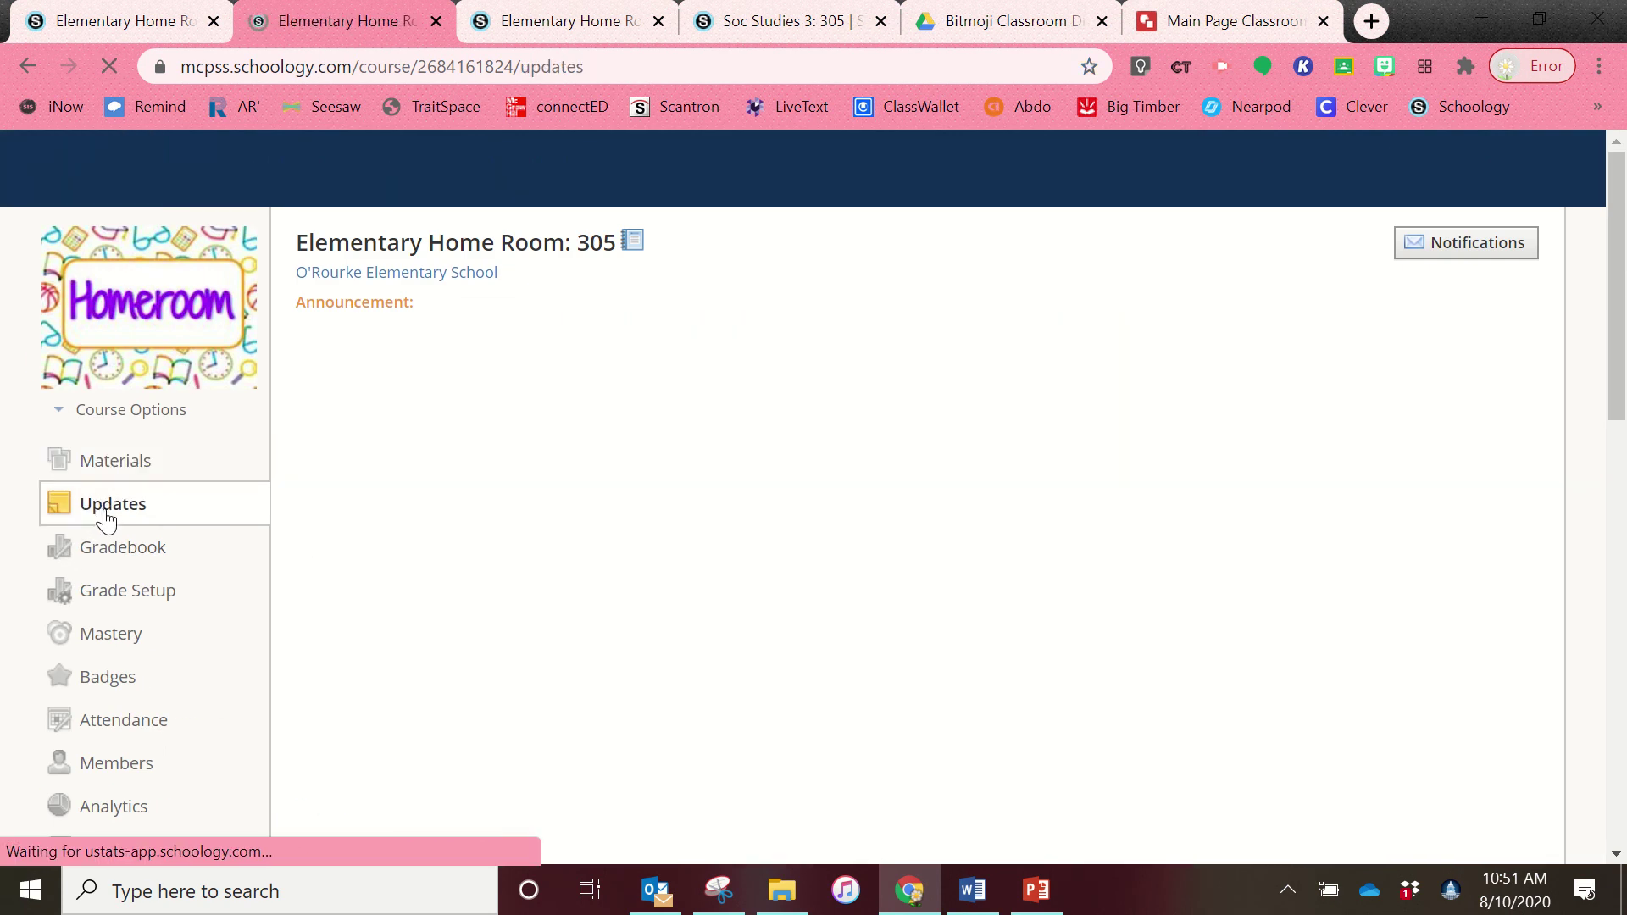
scroll(687, 410, down, 10)
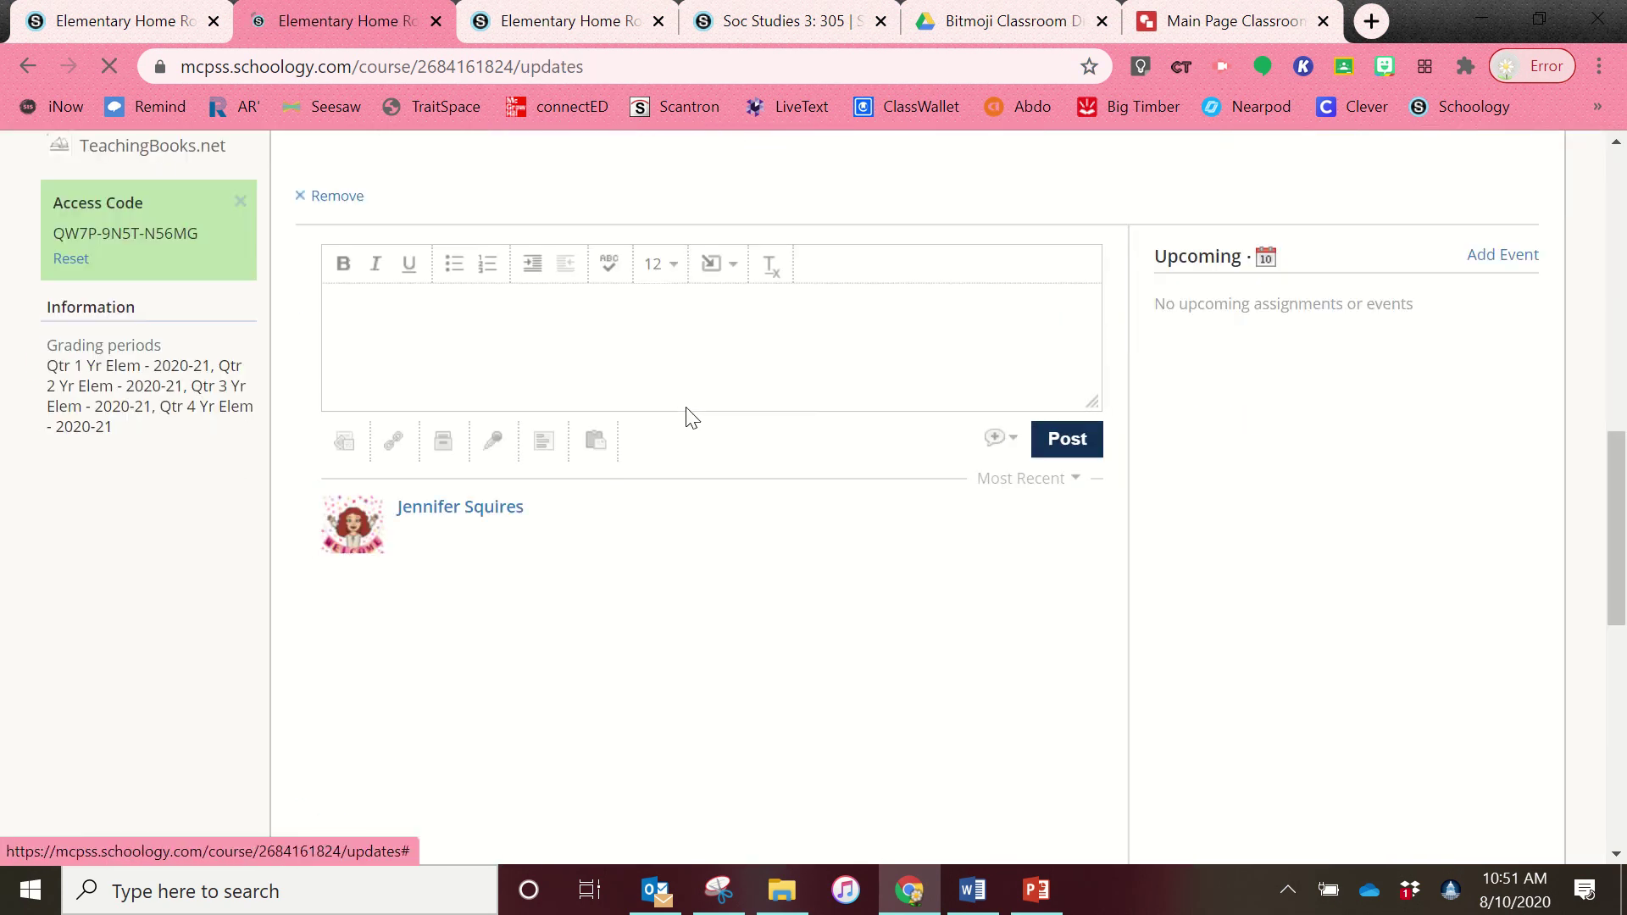
click(449, 455)
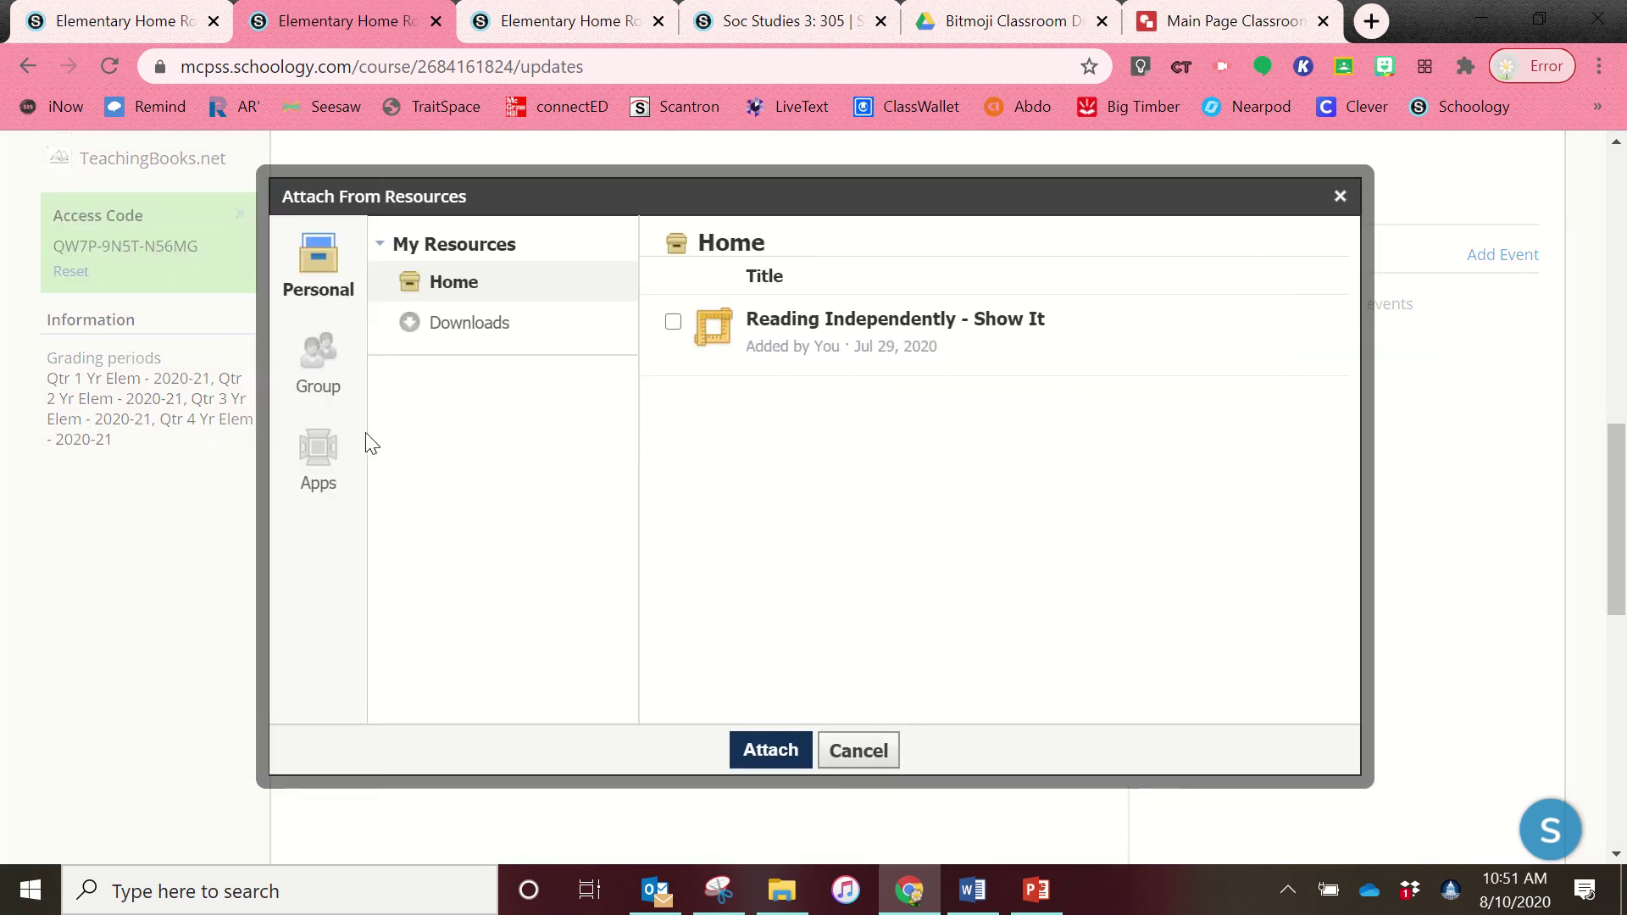
click(313, 454)
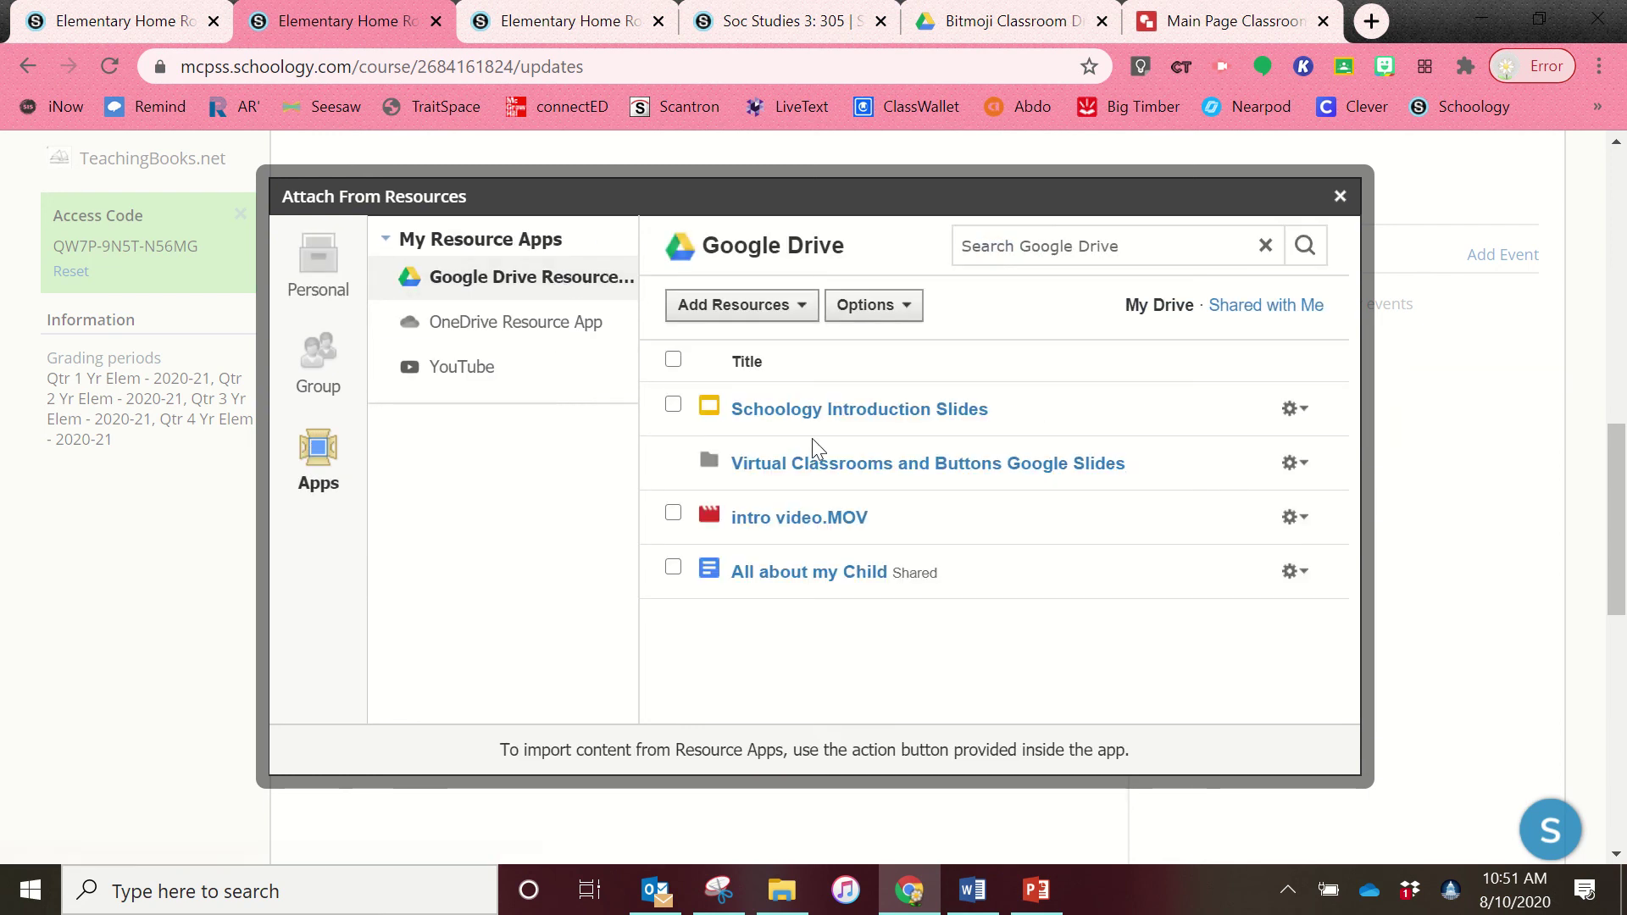
click(806, 466)
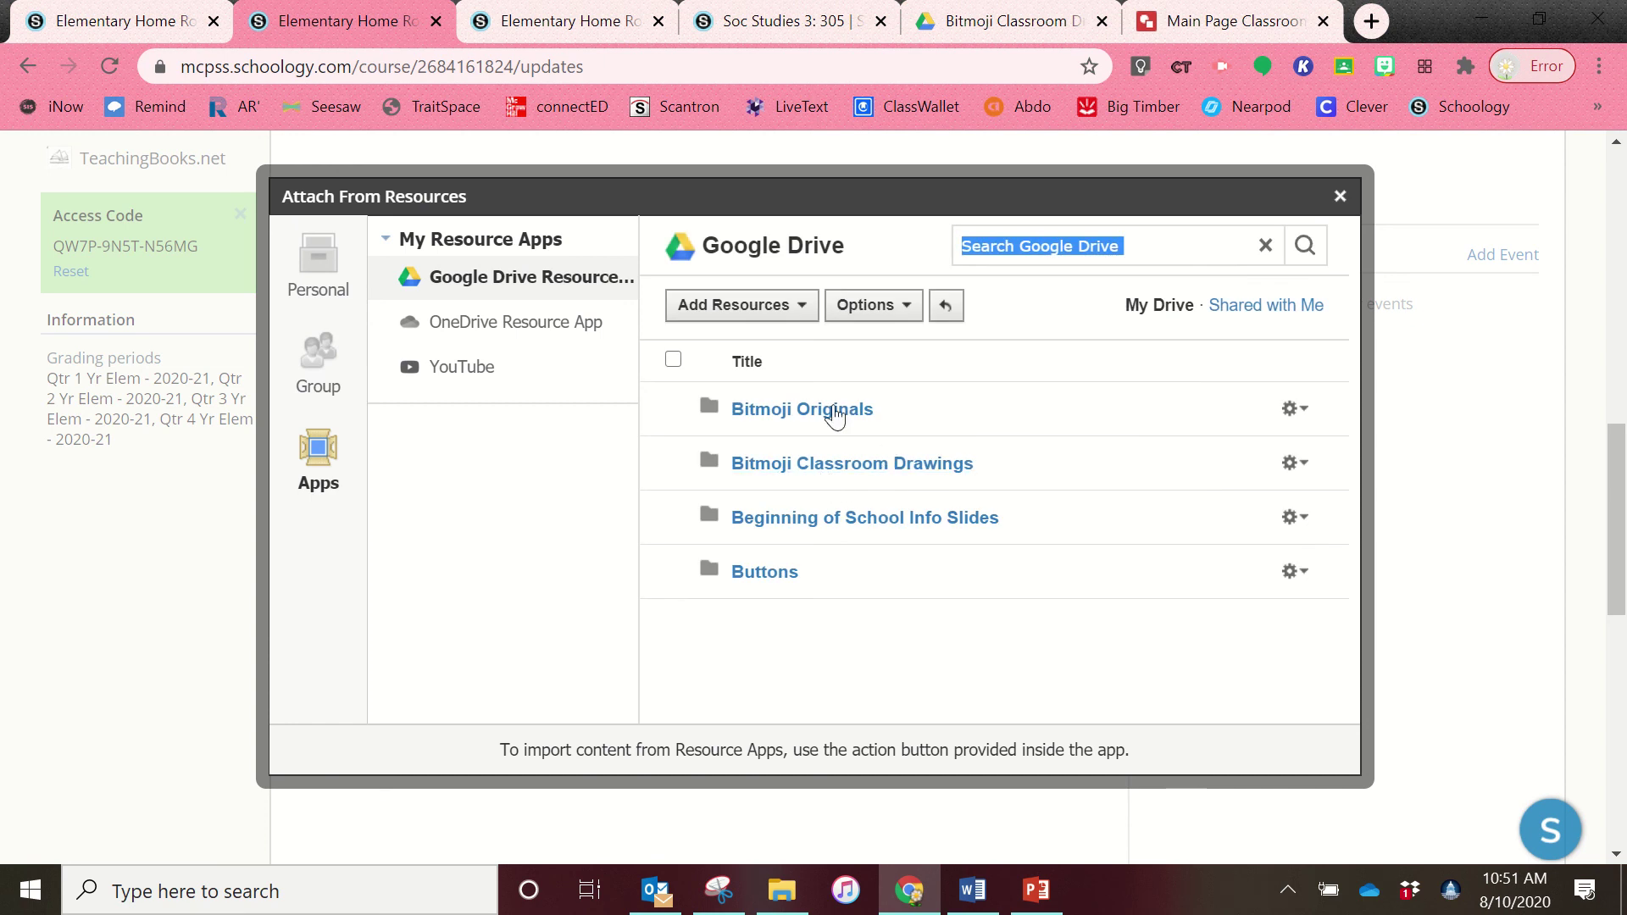
click(802, 466)
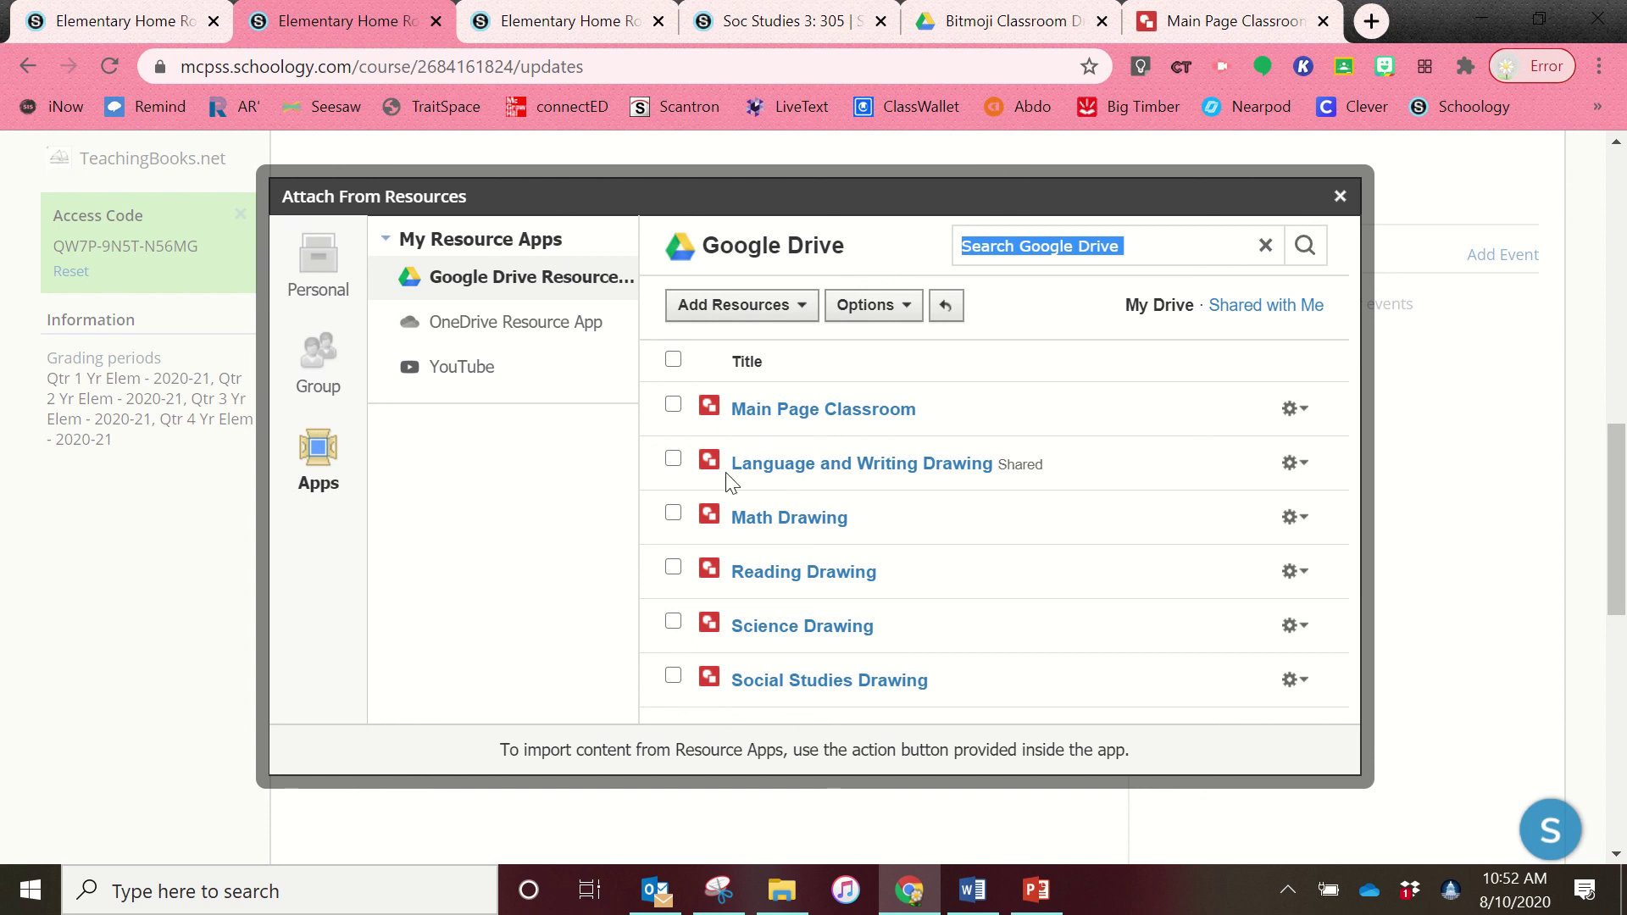
- Import the Main Page Classroom drawing into the update as an embed
click(672, 405)
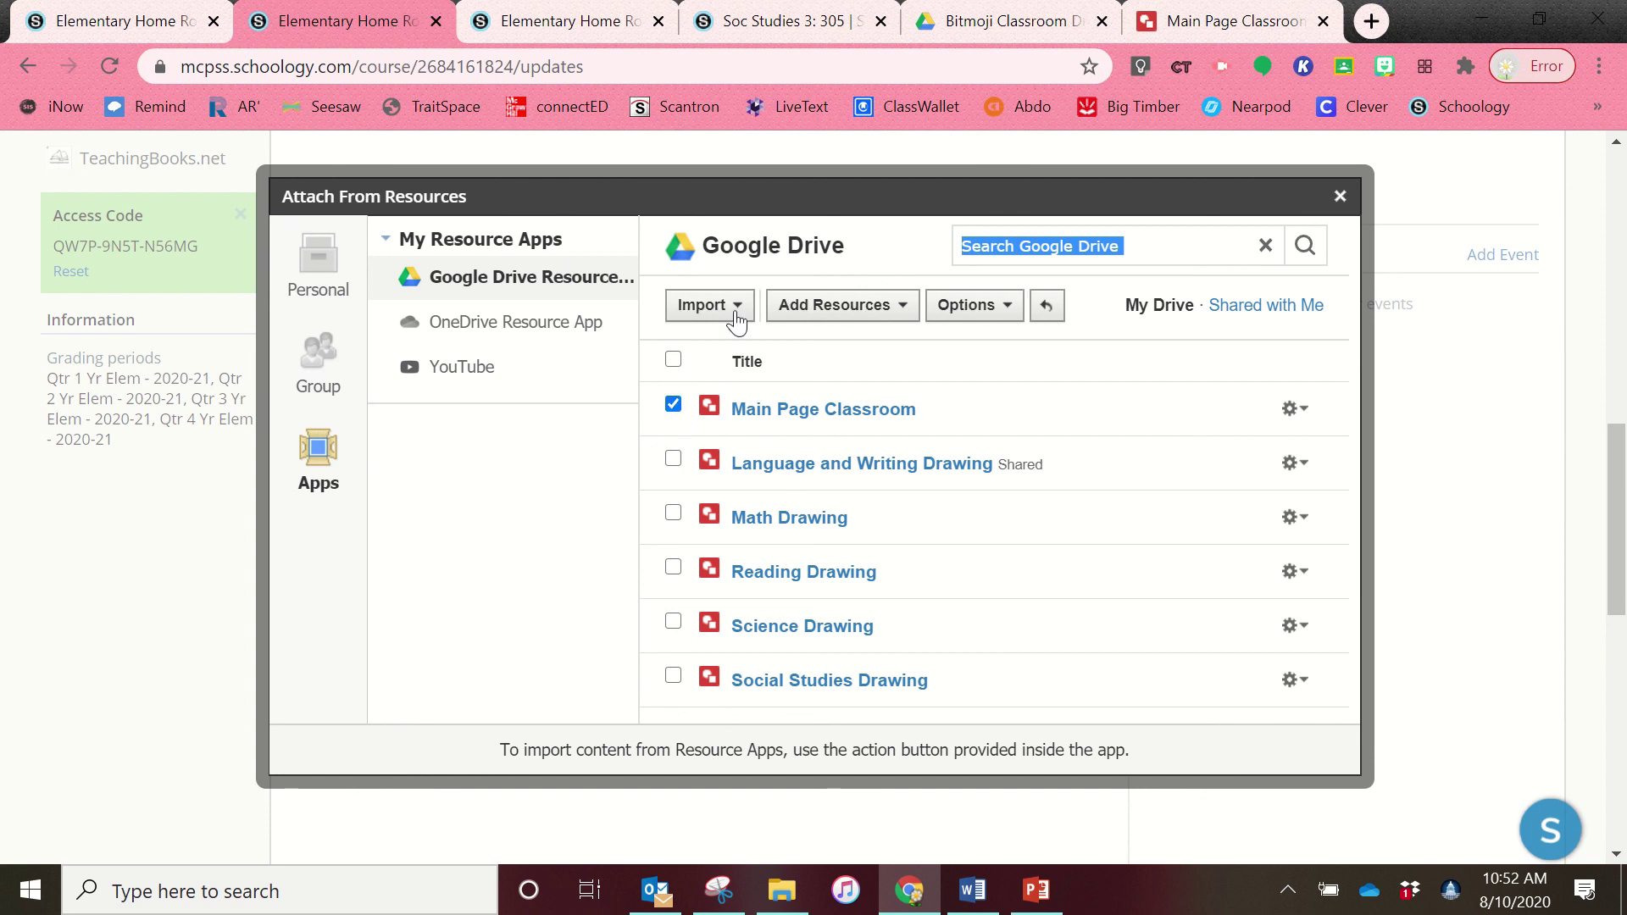
click(735, 315)
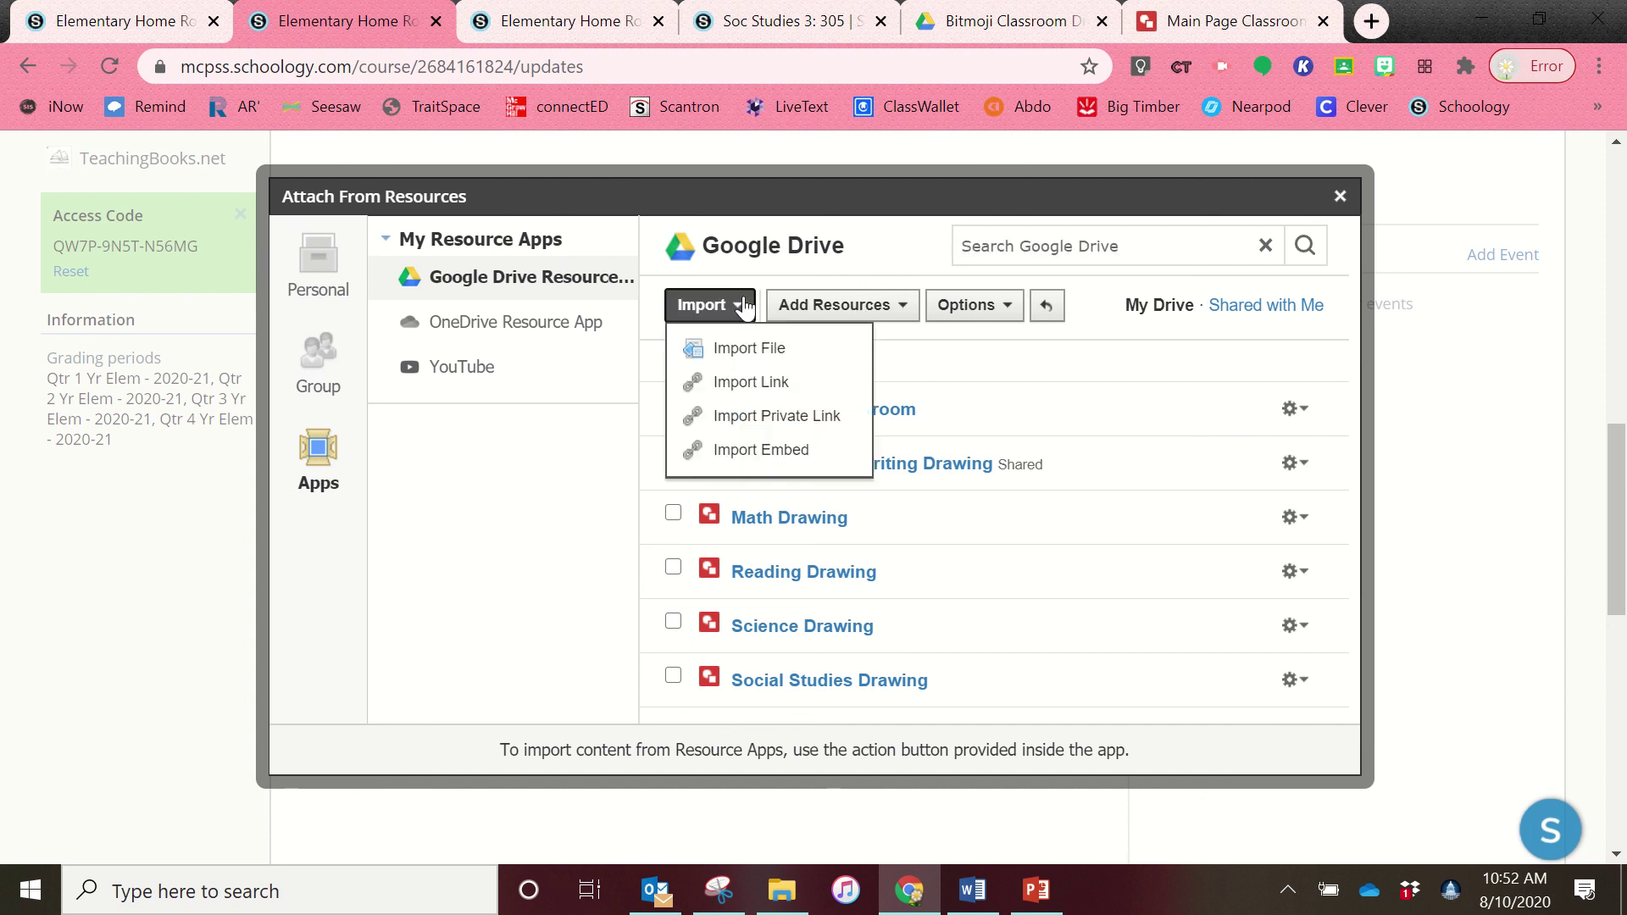
click(738, 452)
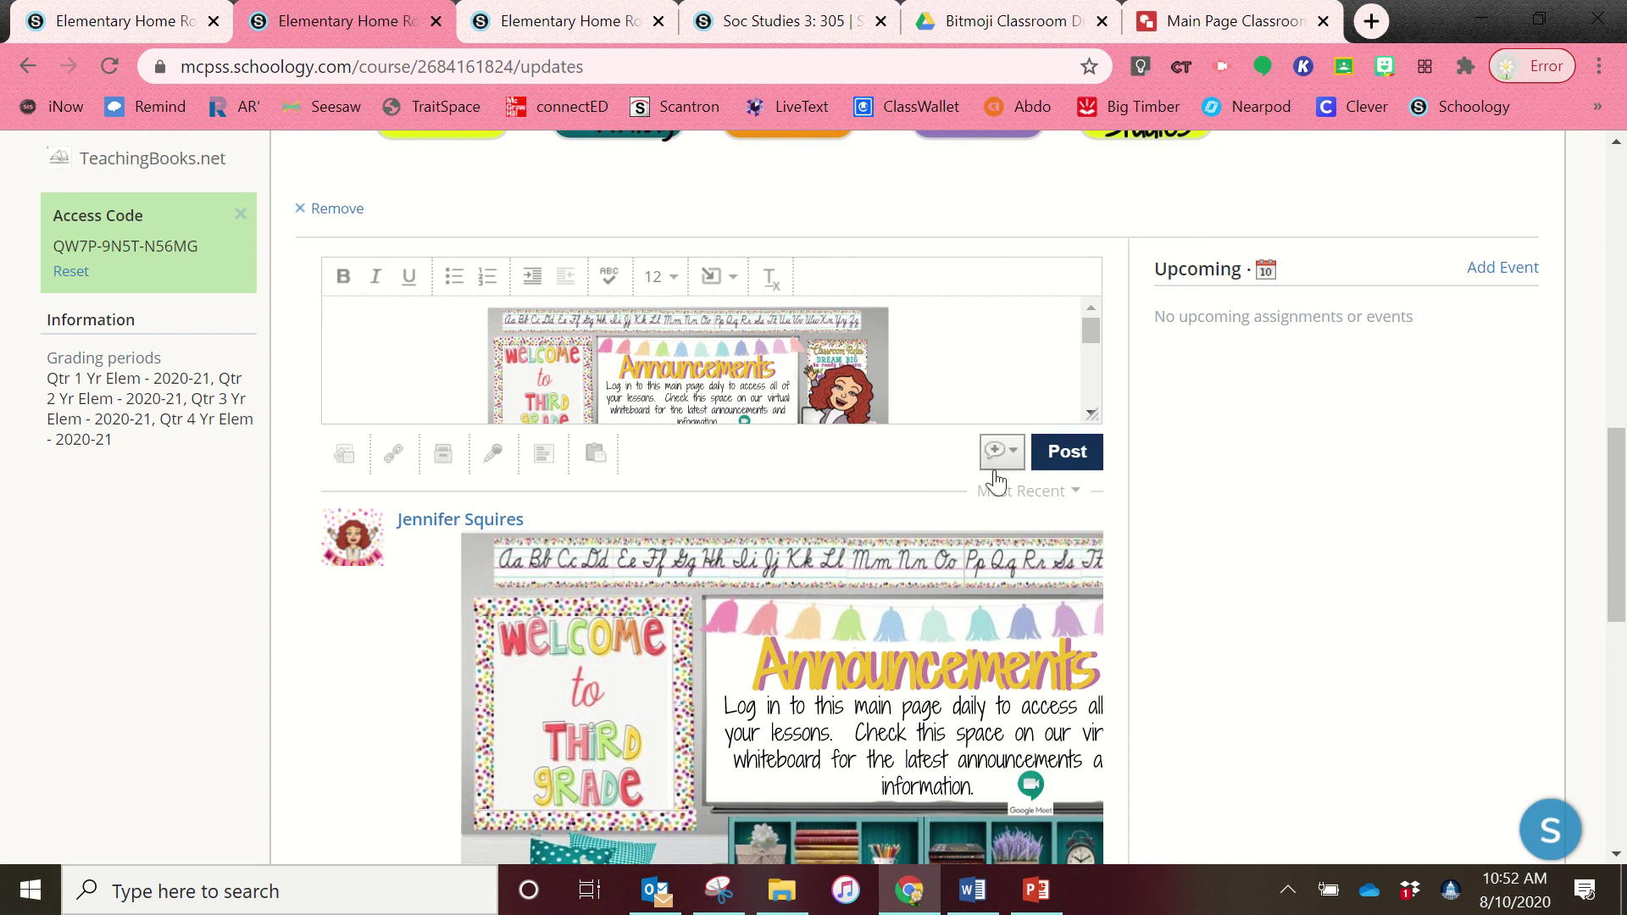
- Mark the update with the embedded drawing as an announcement and post it
click(1021, 460)
click(1001, 497)
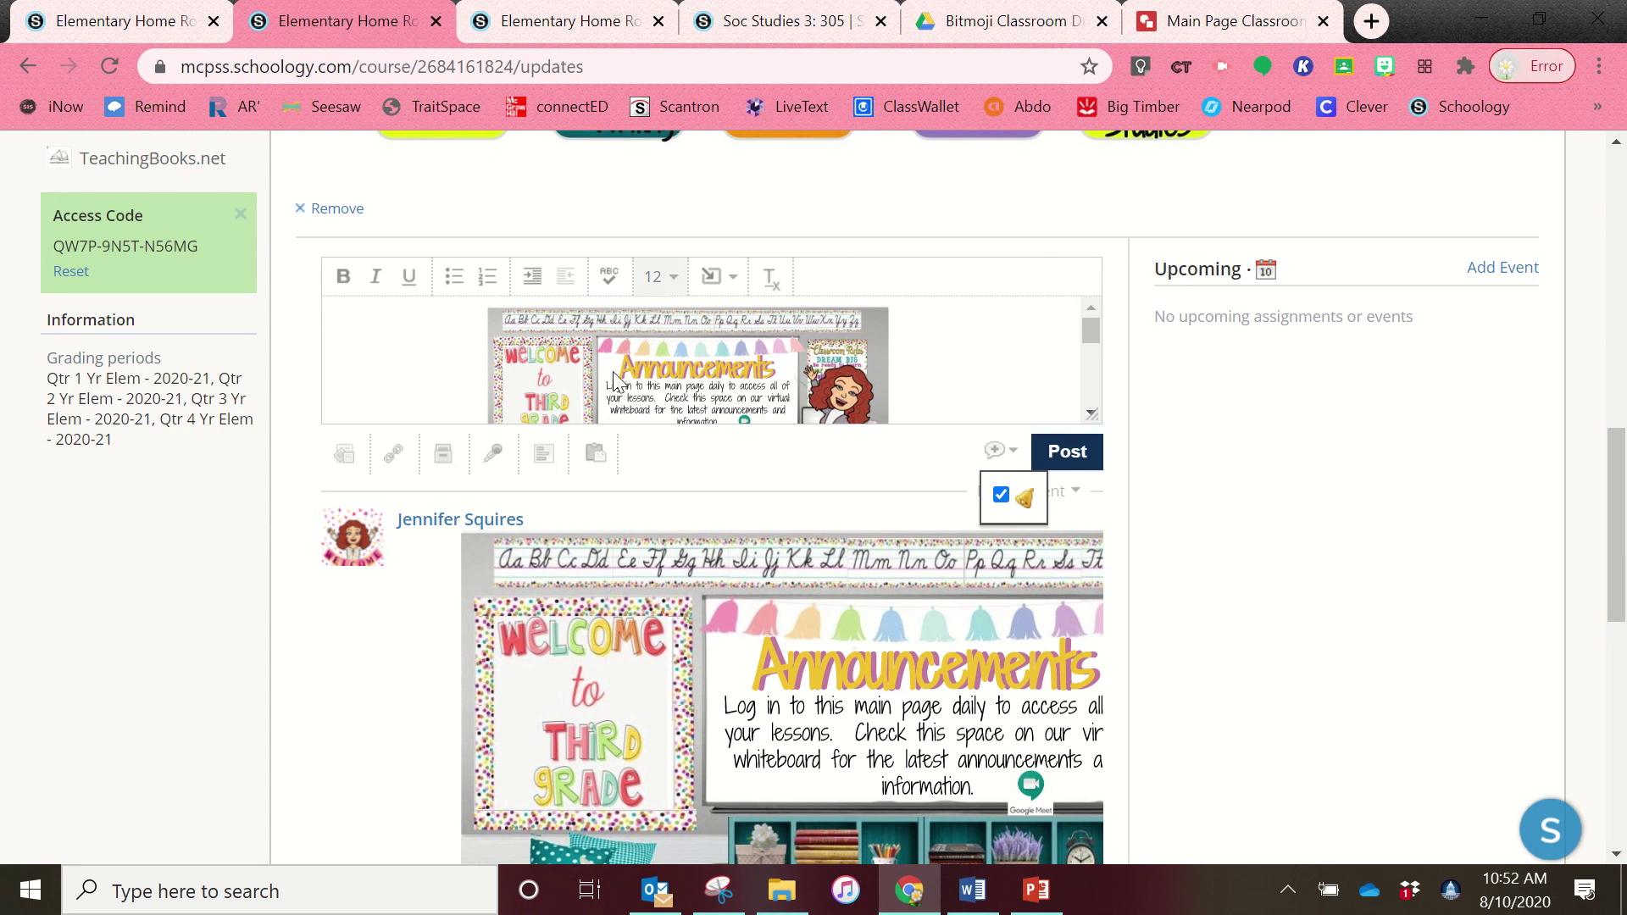
click(1080, 464)
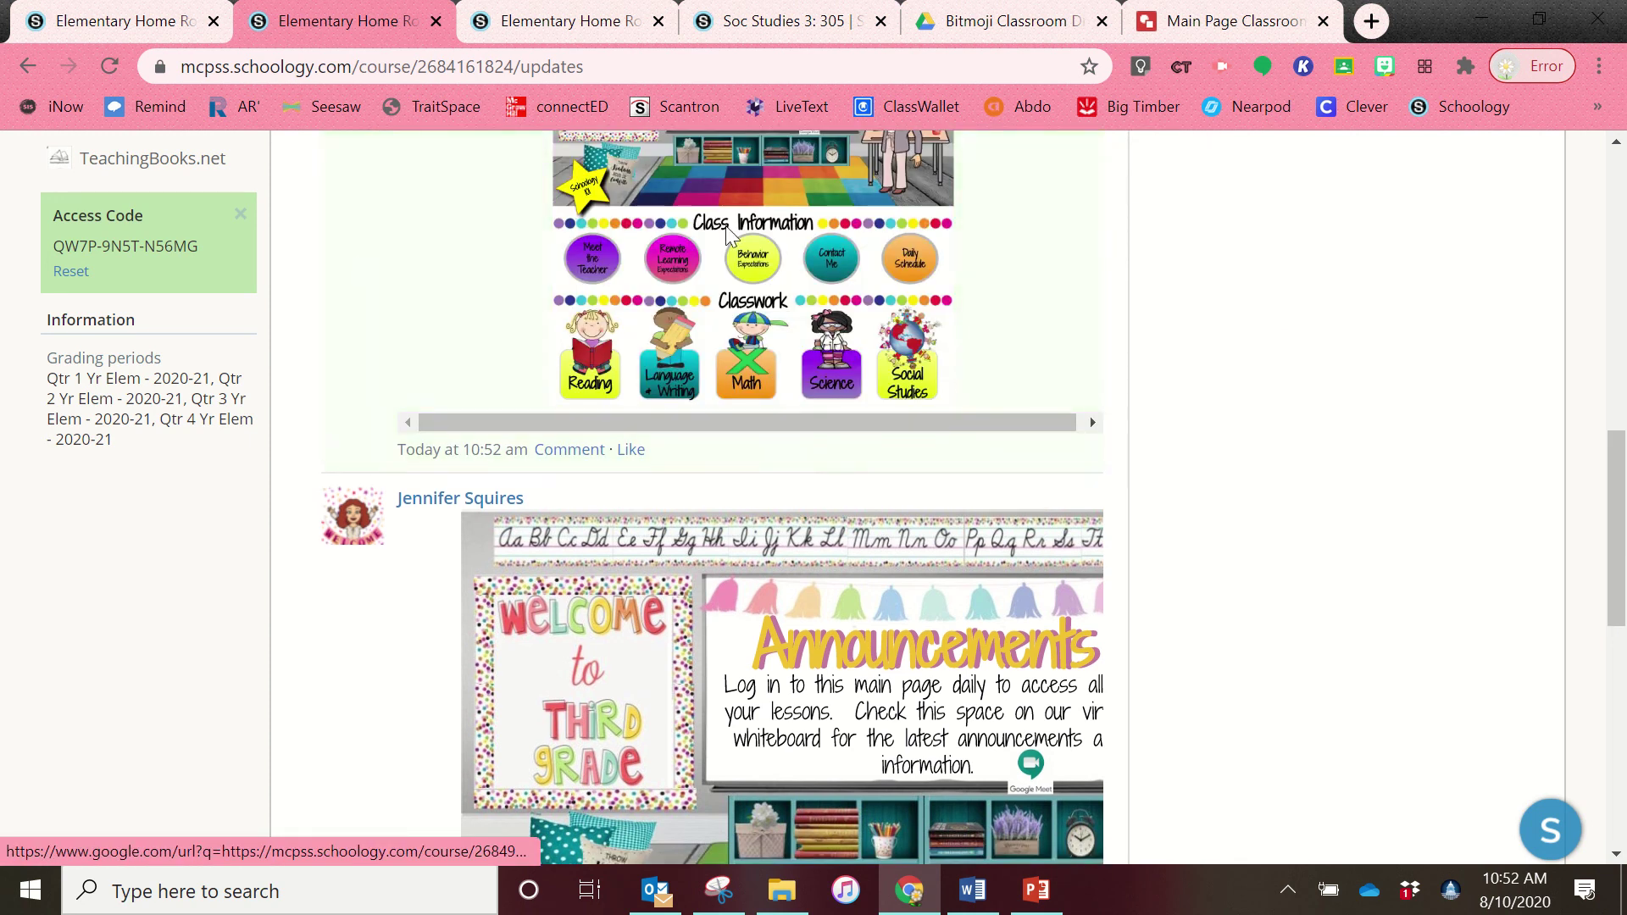
- Review the posted classroom update and return to the homeroom's Materials to view the announcement banner
scroll(951, 294, up, 5)
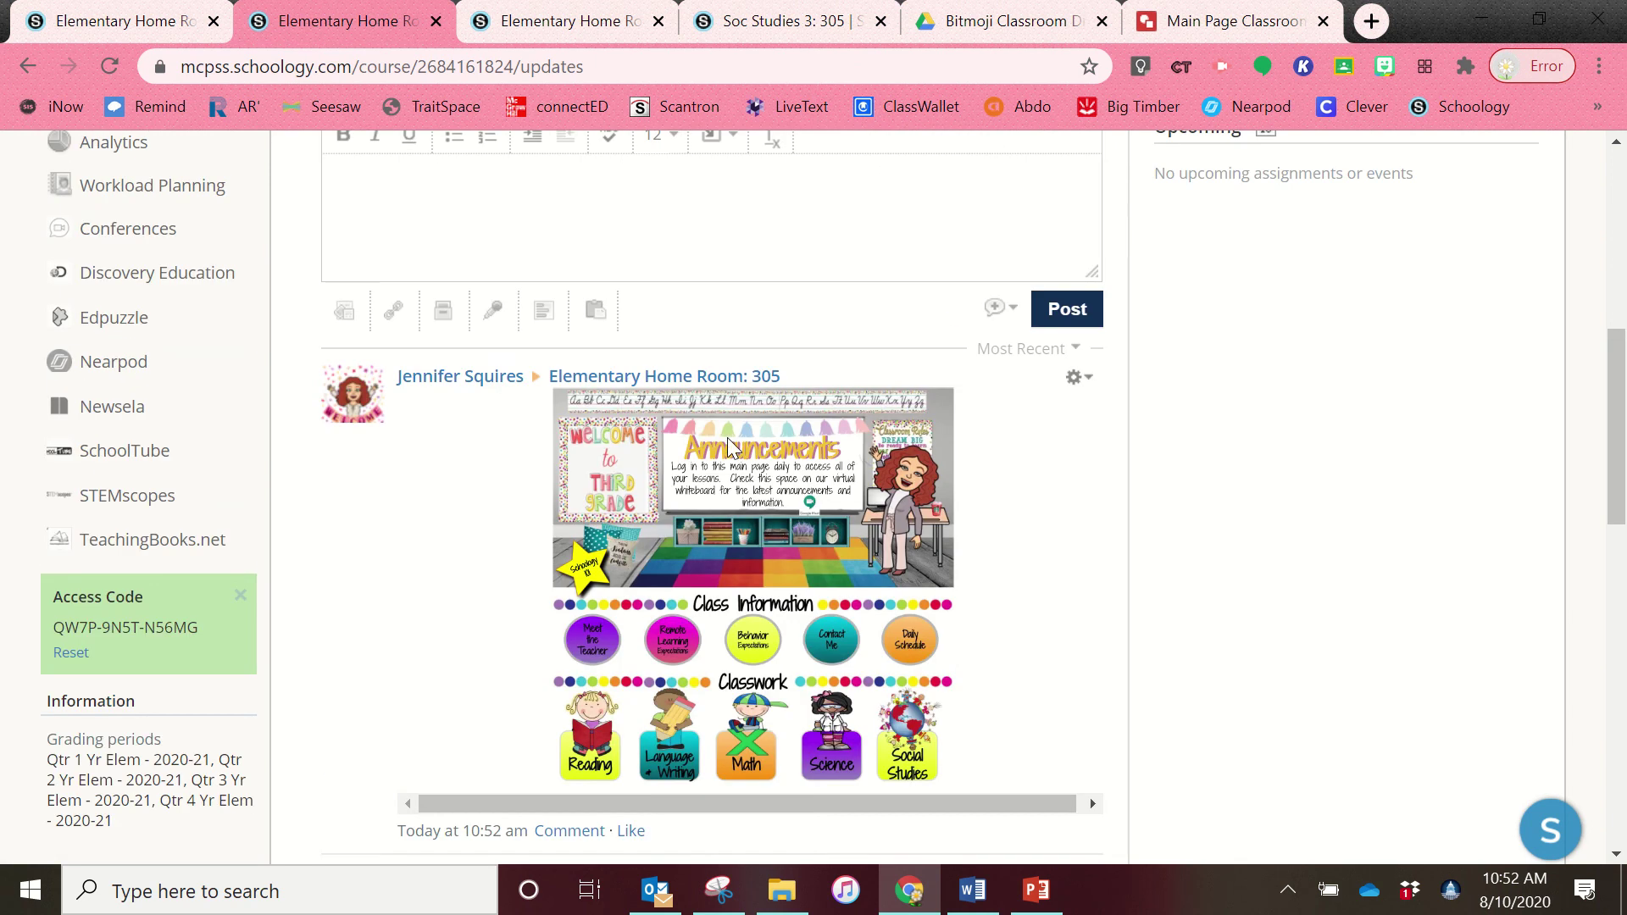
scroll(734, 448, up, 8)
click(127, 462)
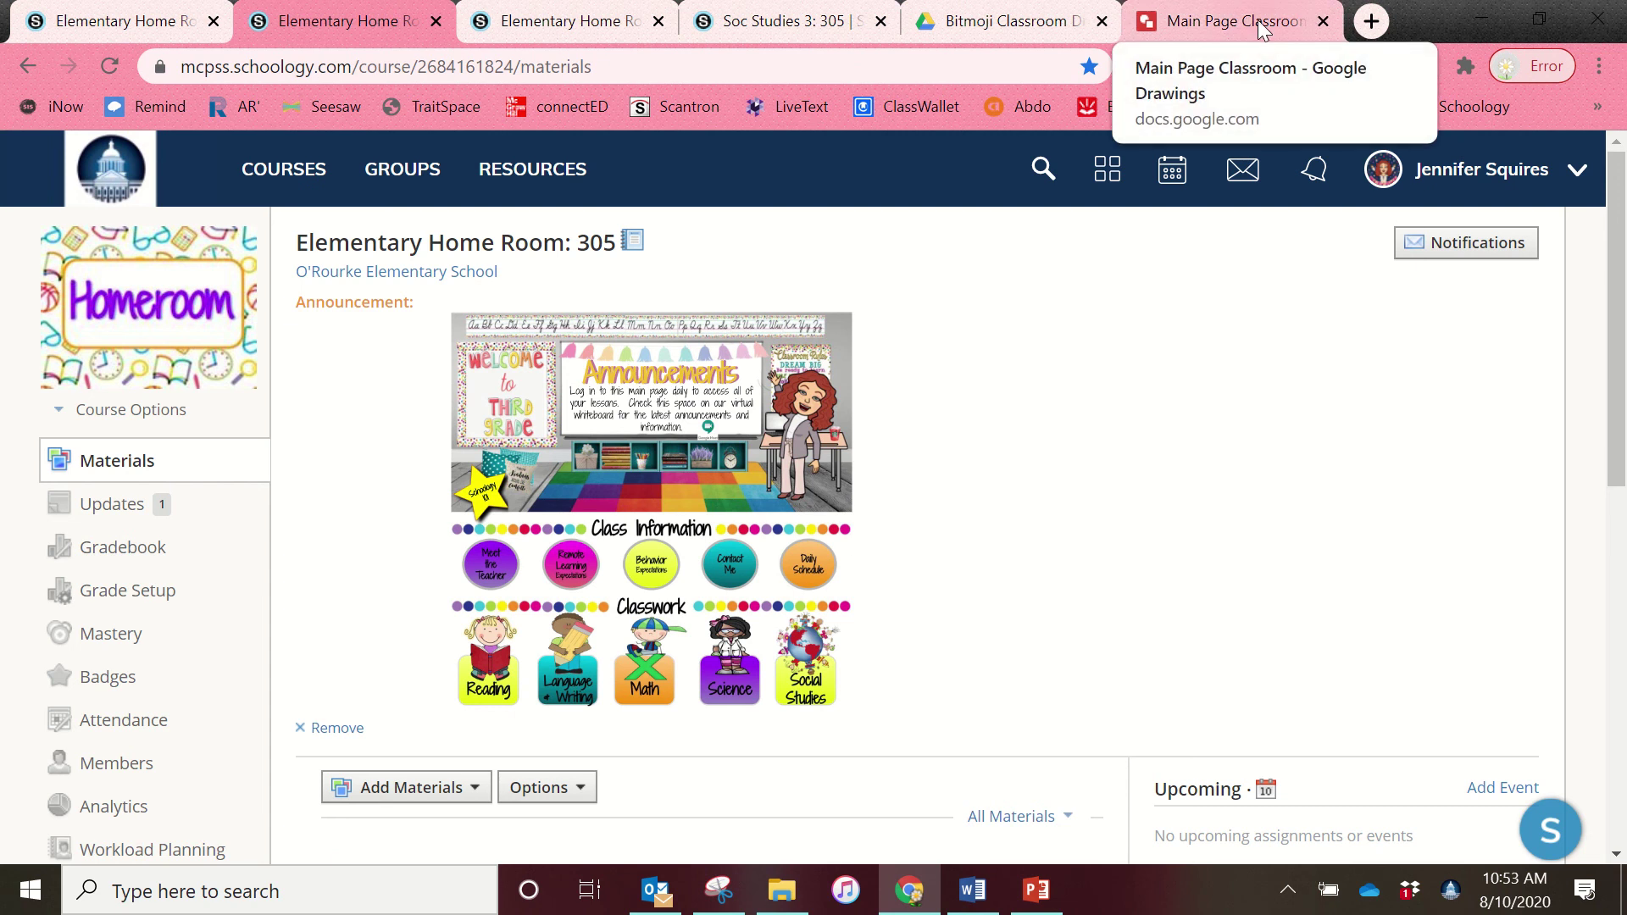
- Look at the Main Page Classroom drawing, close it, and open the Reading Drawing from the Google Drive folder
click(1205, 23)
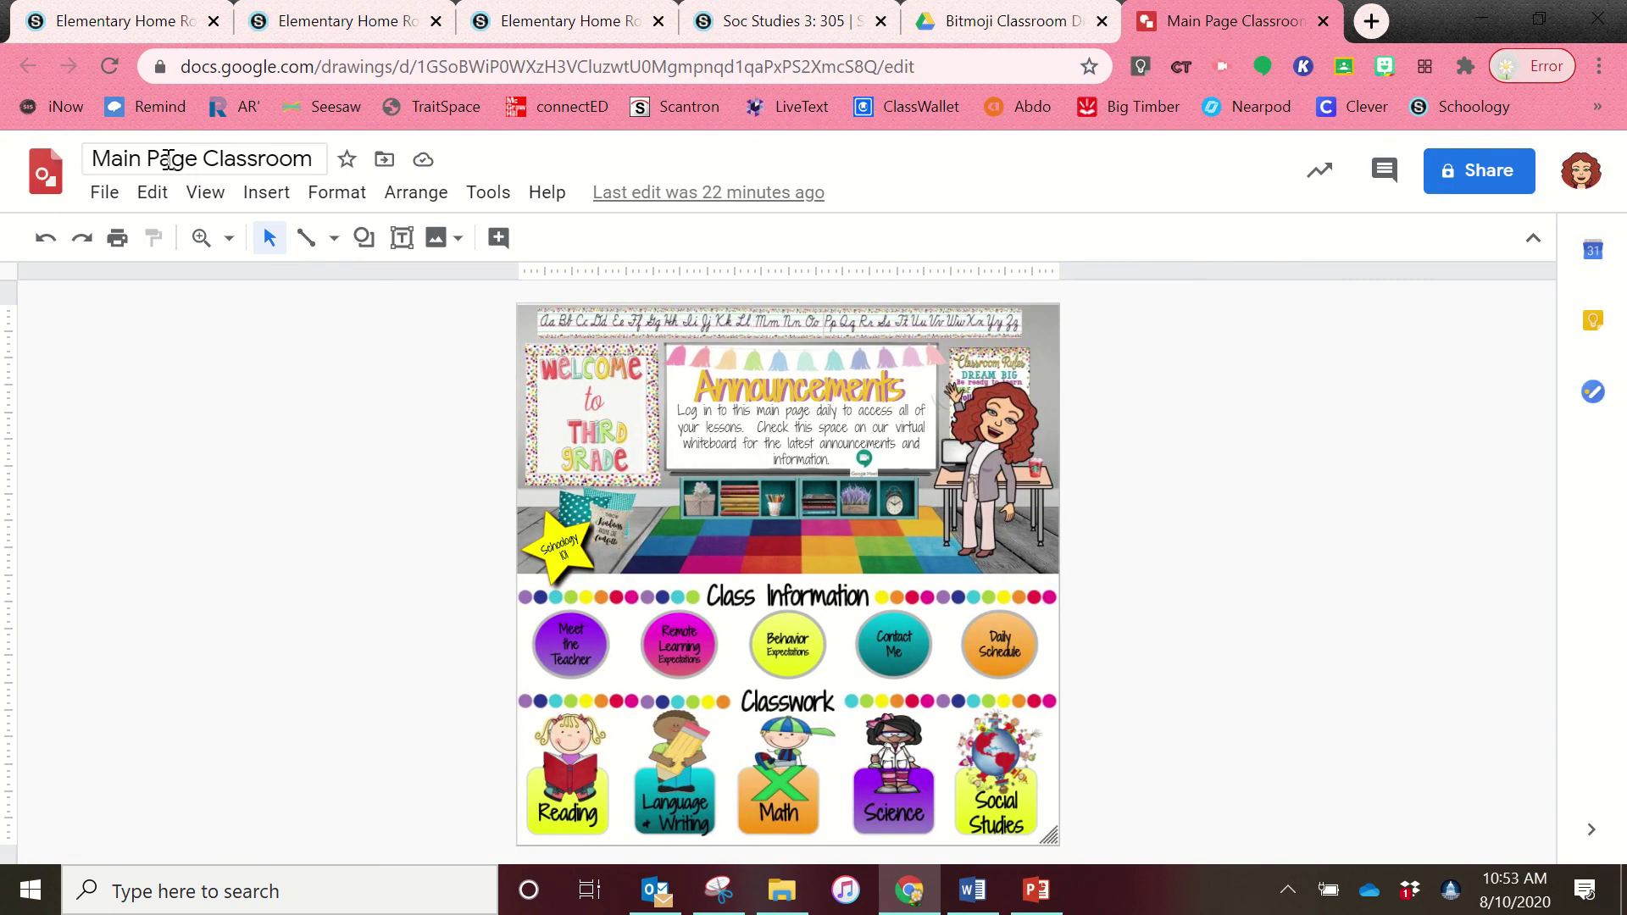
mouse_move(1006, 2)
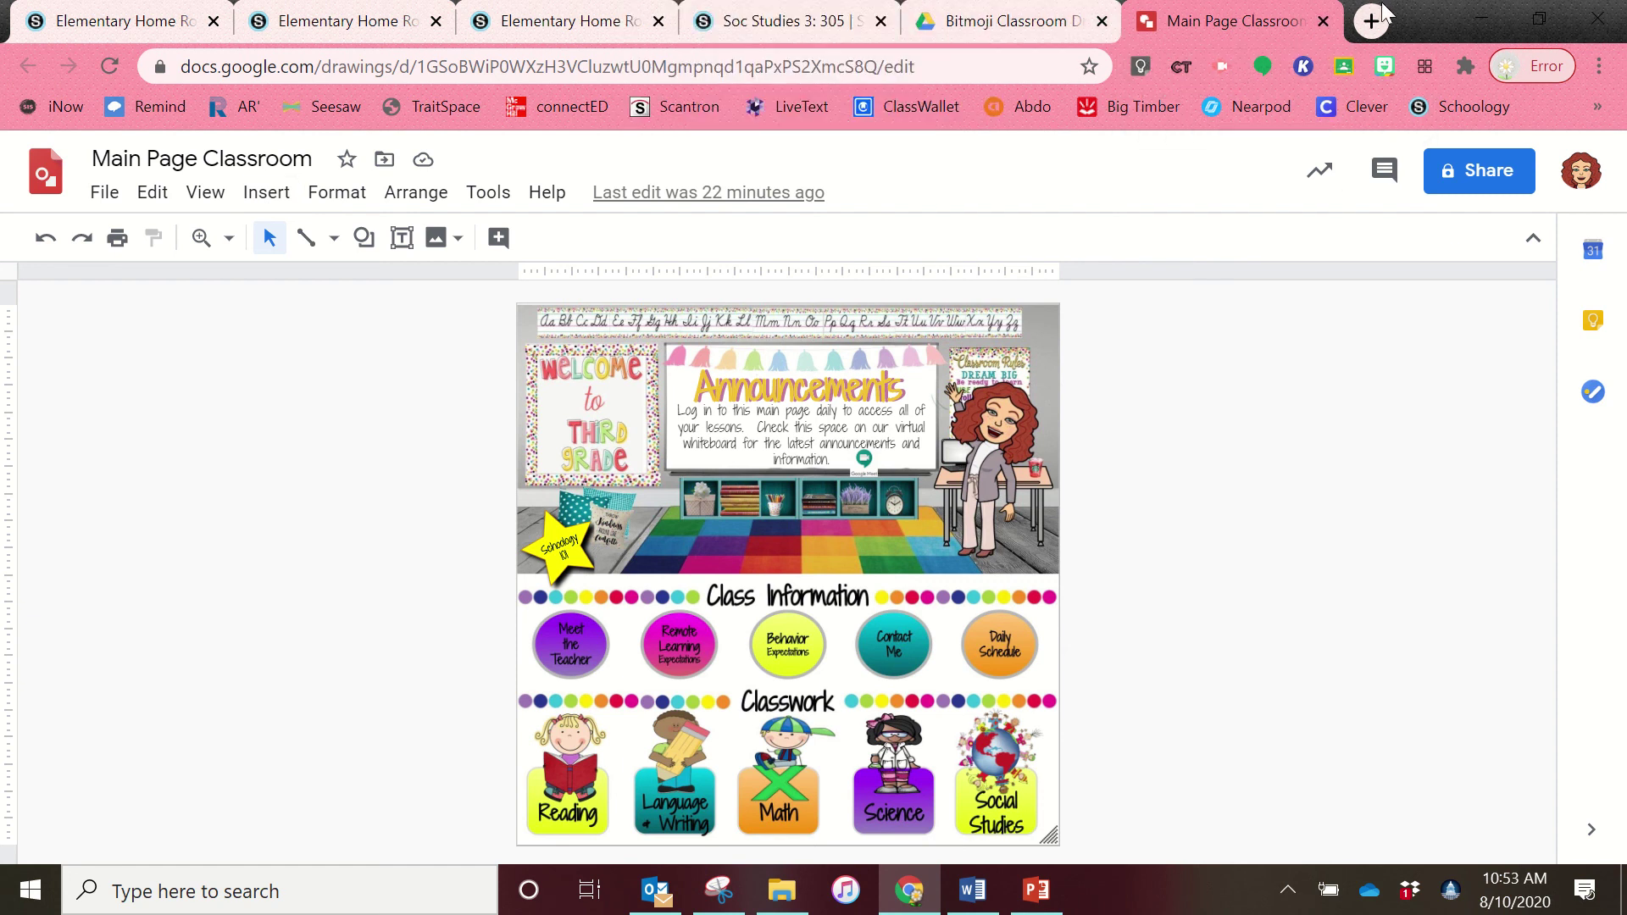
click(1321, 21)
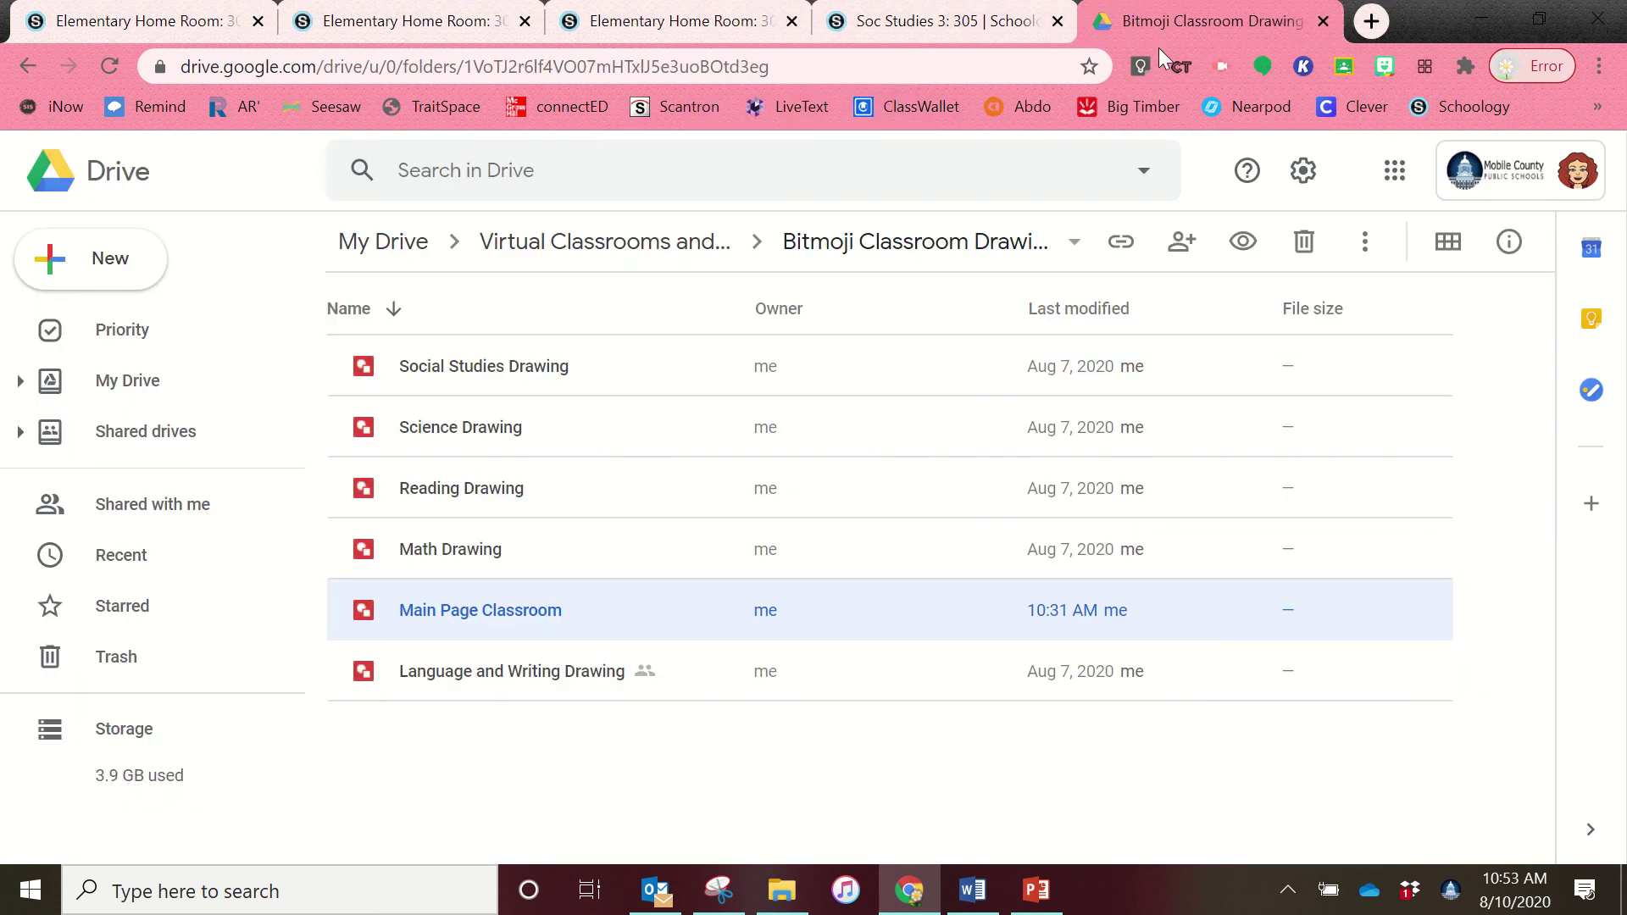
double_click(479, 492)
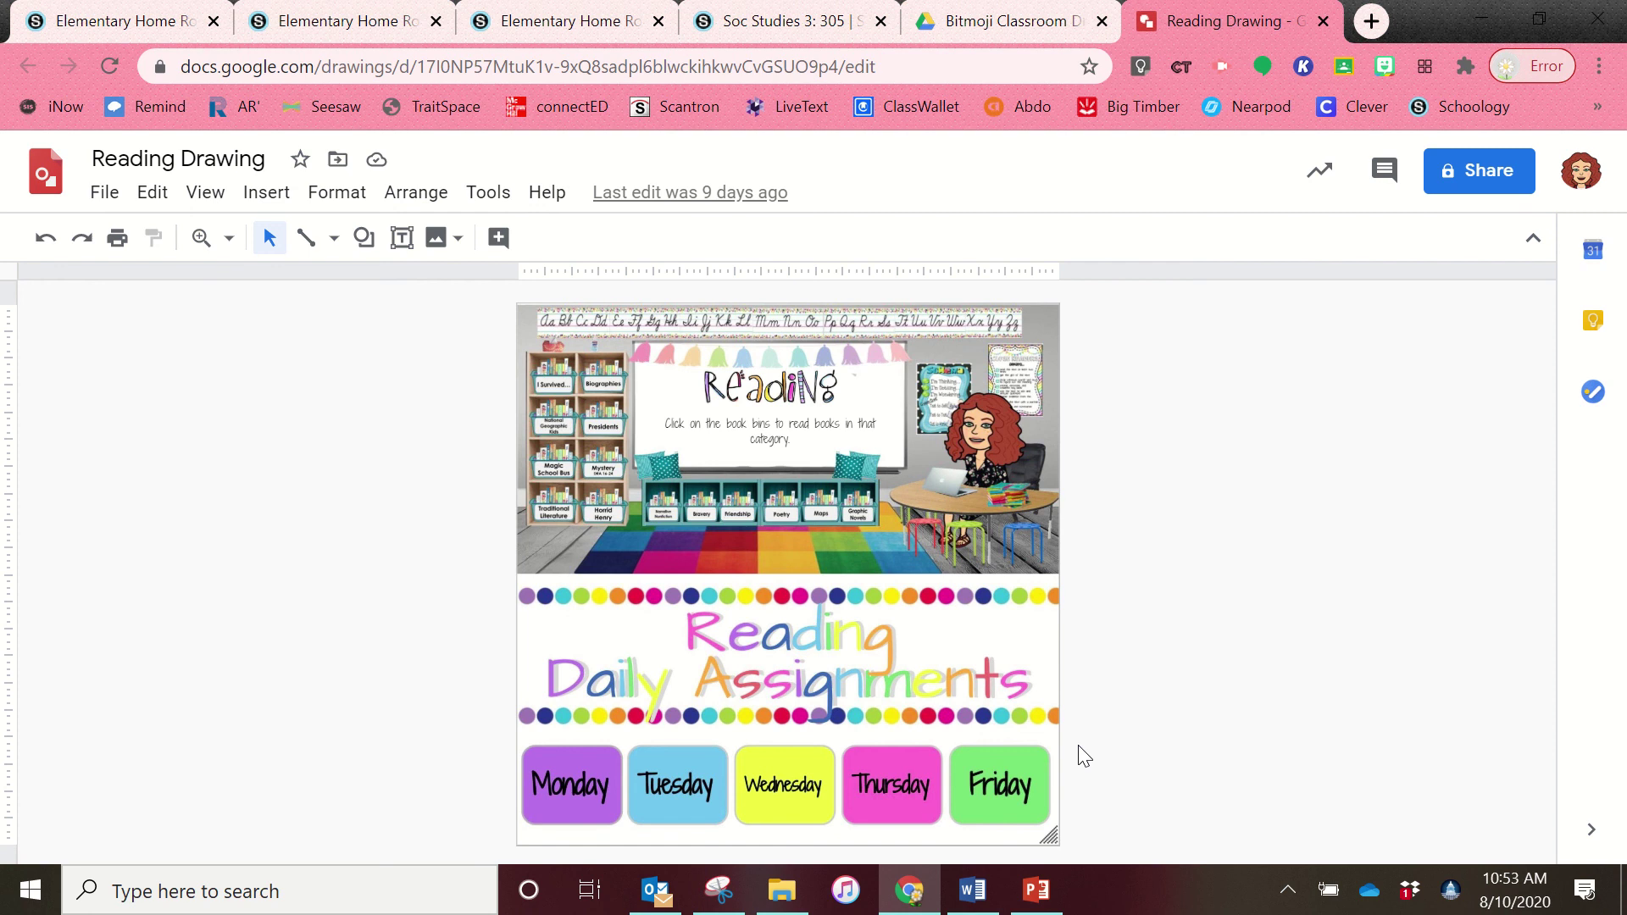
- Compare the Reading Drawing with the homeroom's announcement banners, reviewing the full Materials page with the larger classroom image
click(490, 27)
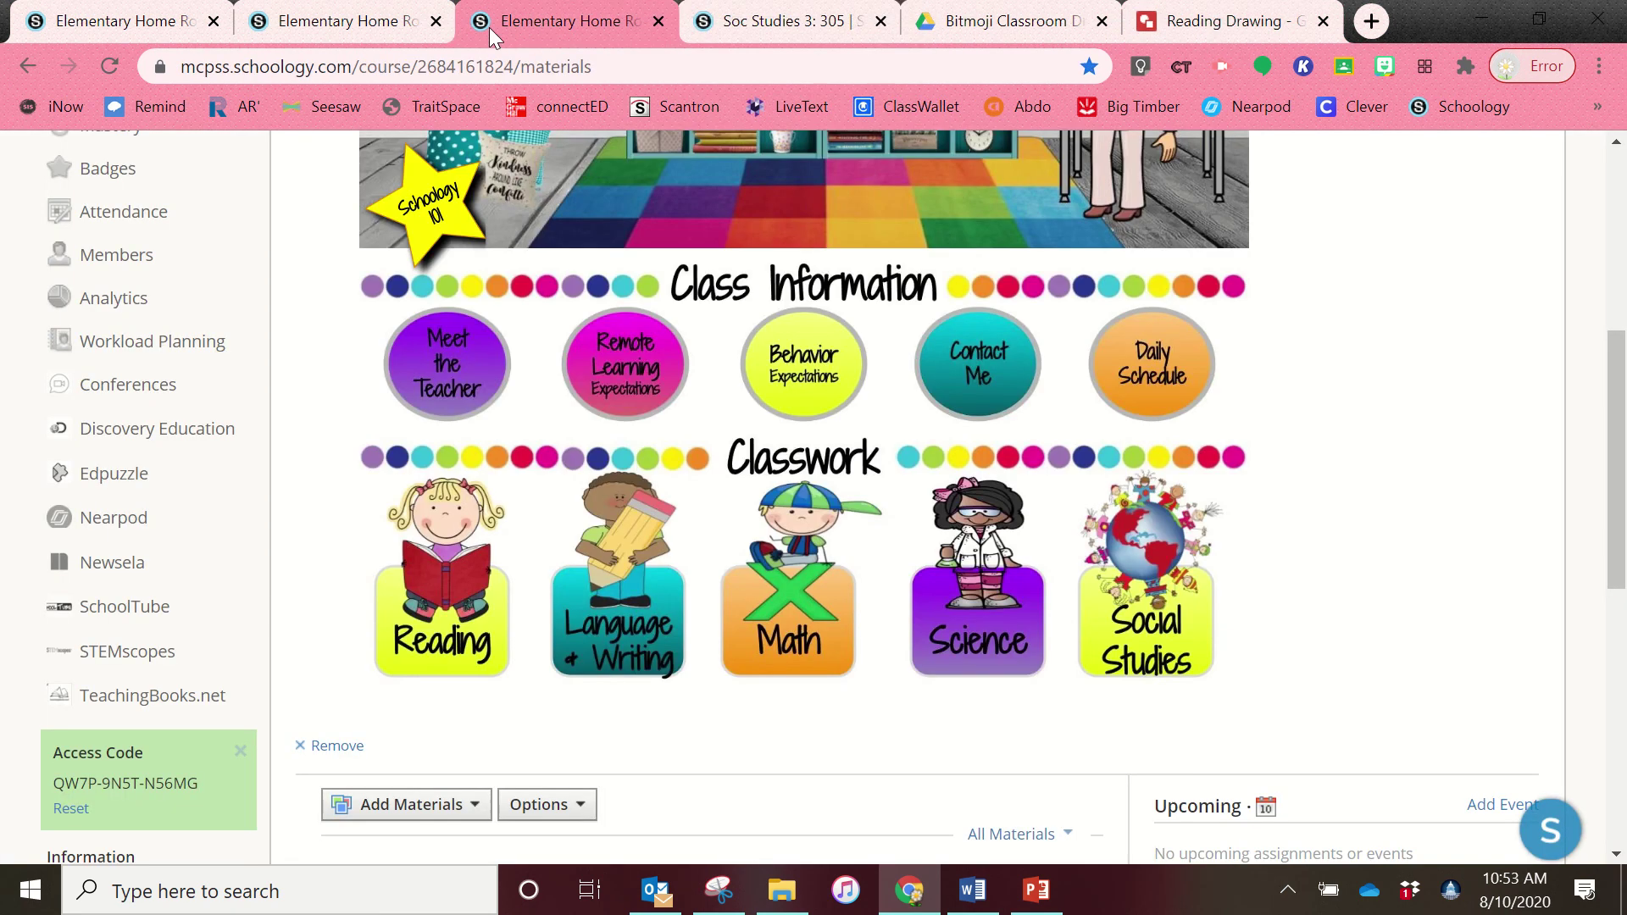
scroll(739, 353, up, 6)
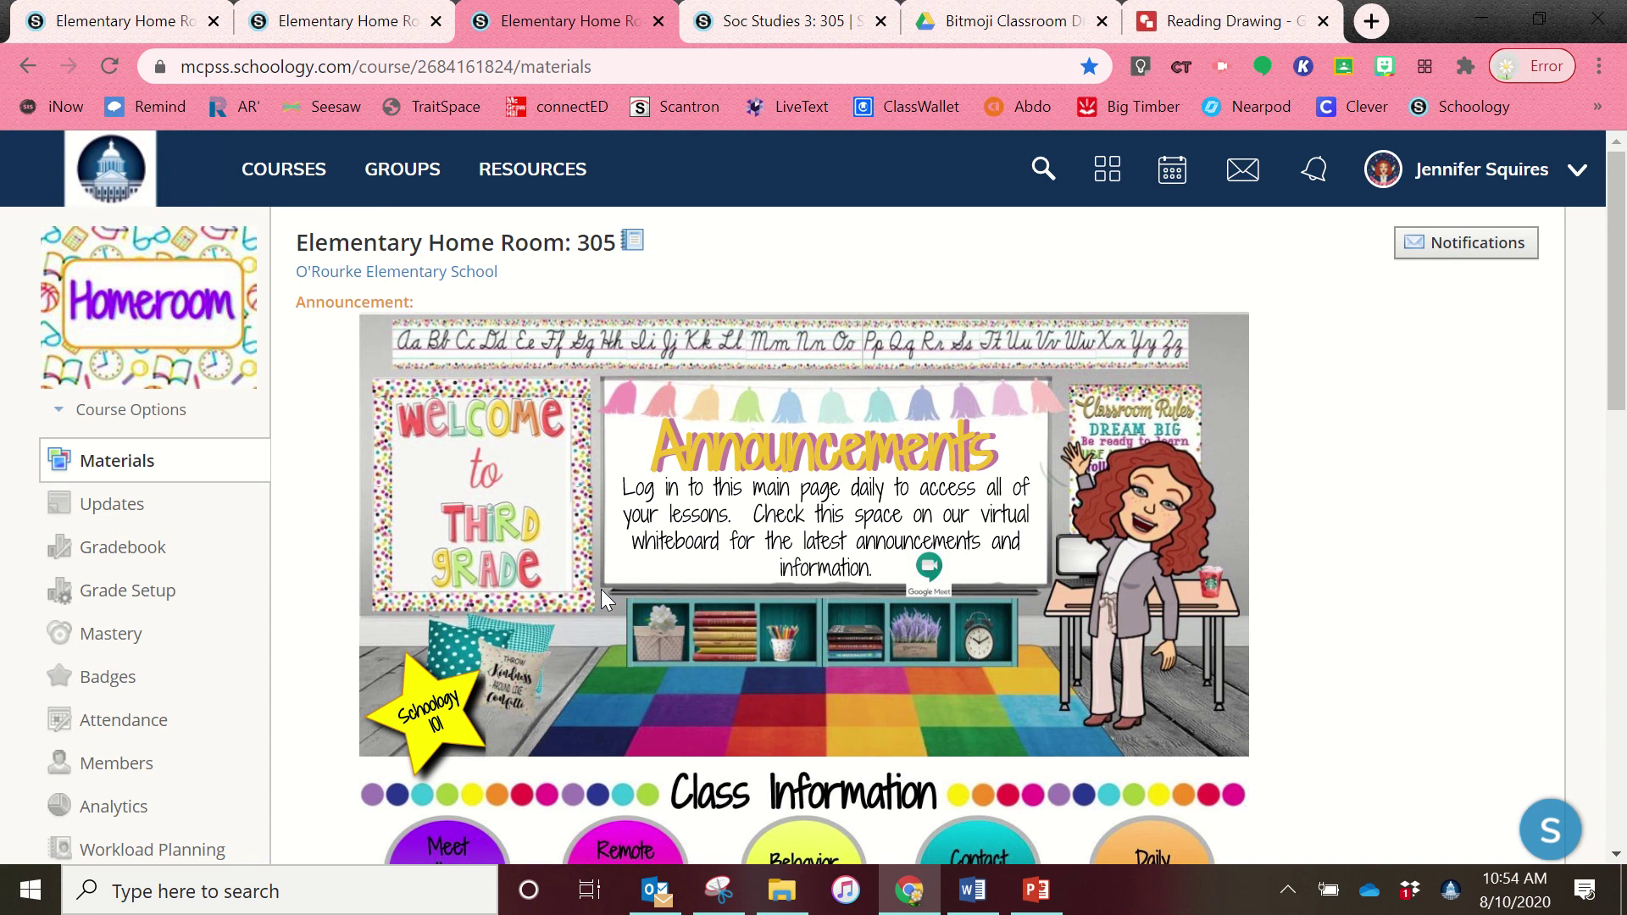
click(1238, 22)
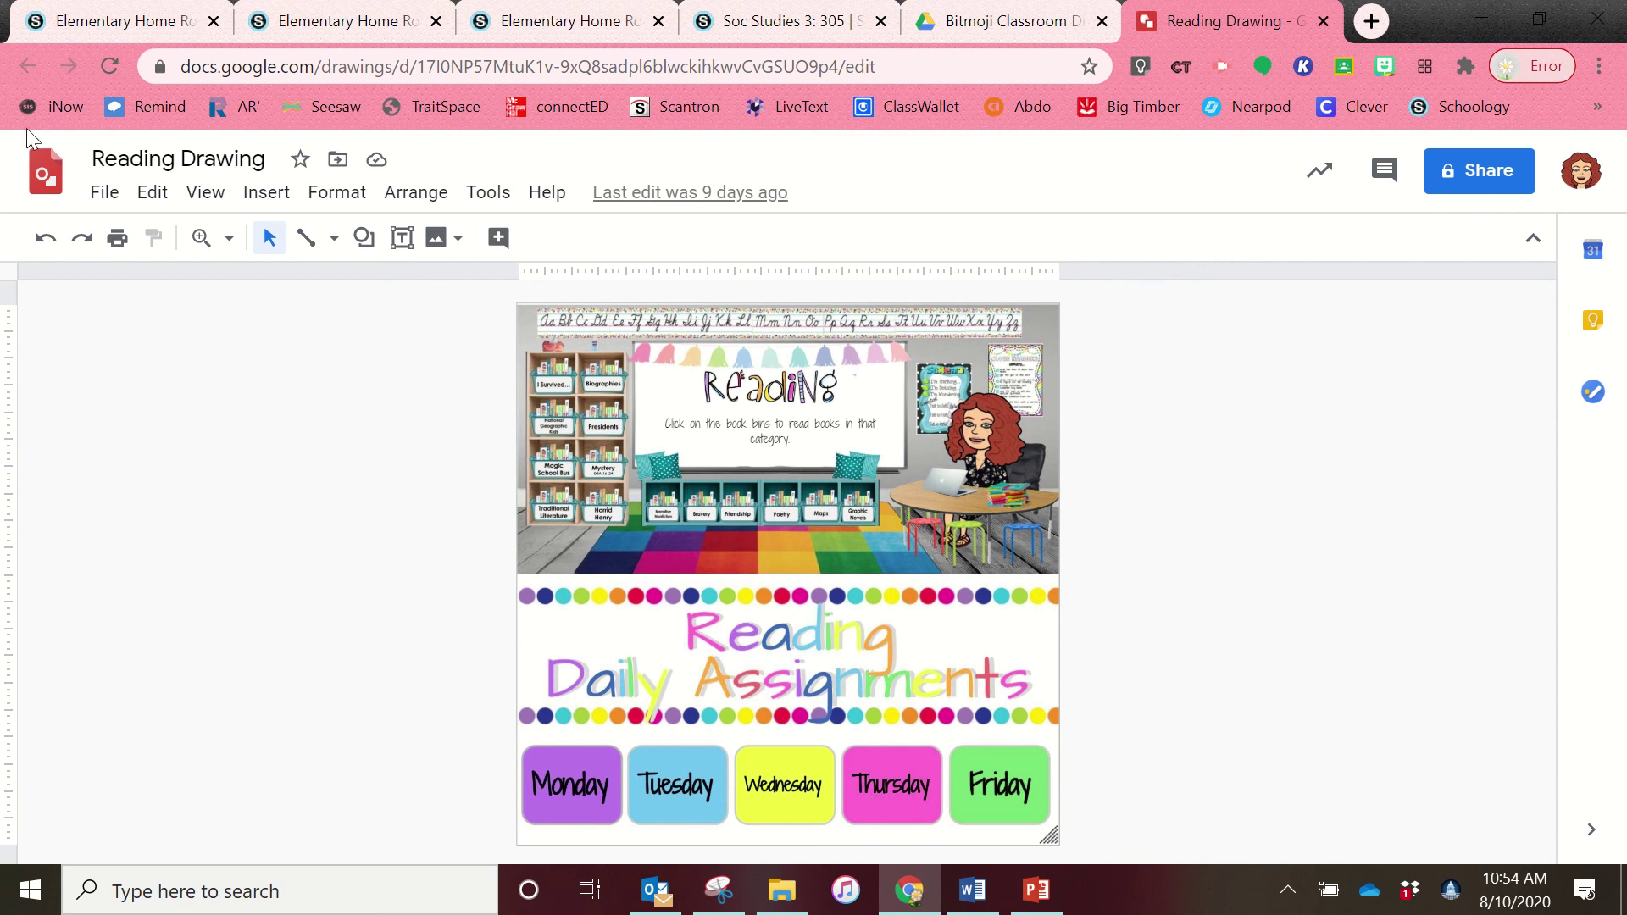
click(318, 12)
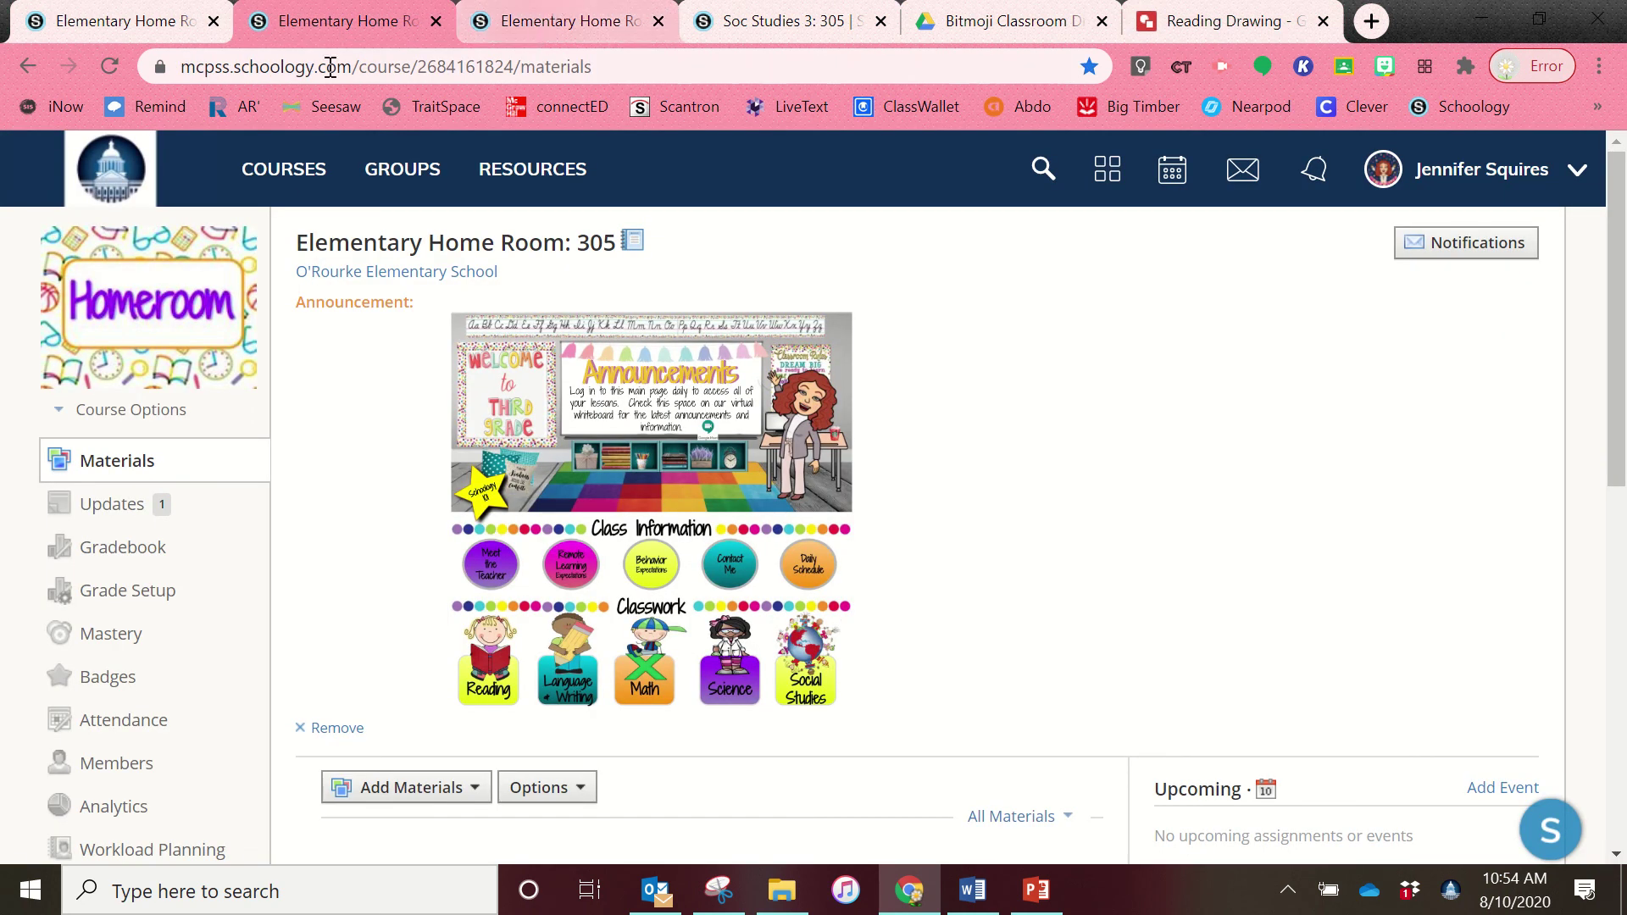
click(513, 39)
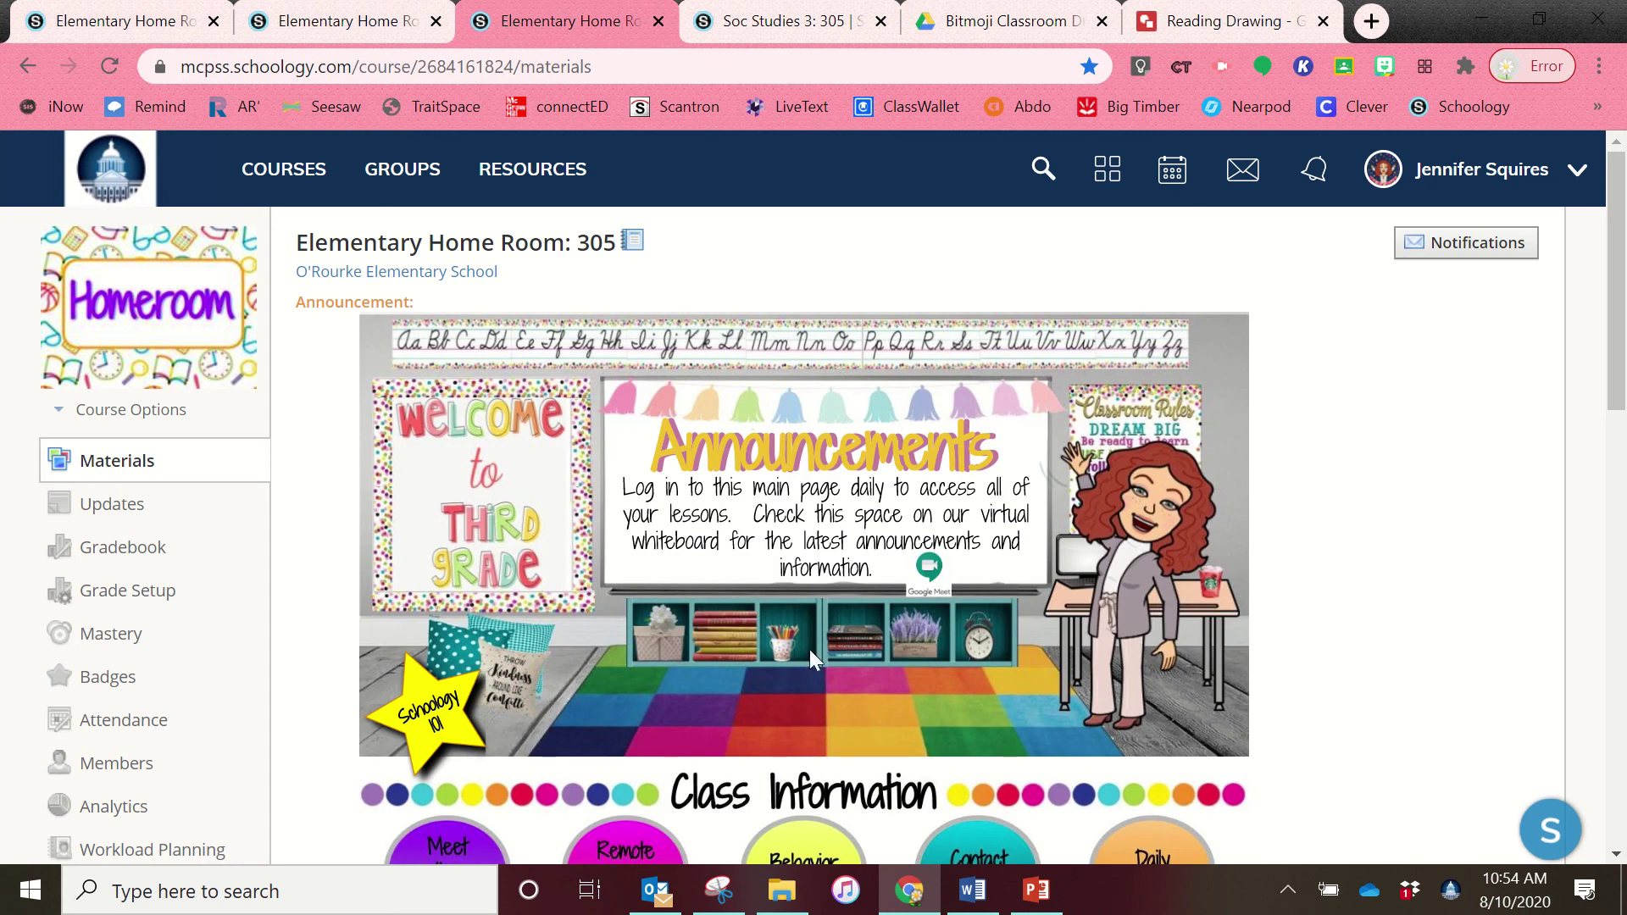
scroll(1017, 813, down, 8)
scroll(1045, 809, up, 10)
mouse_move(1188, 11)
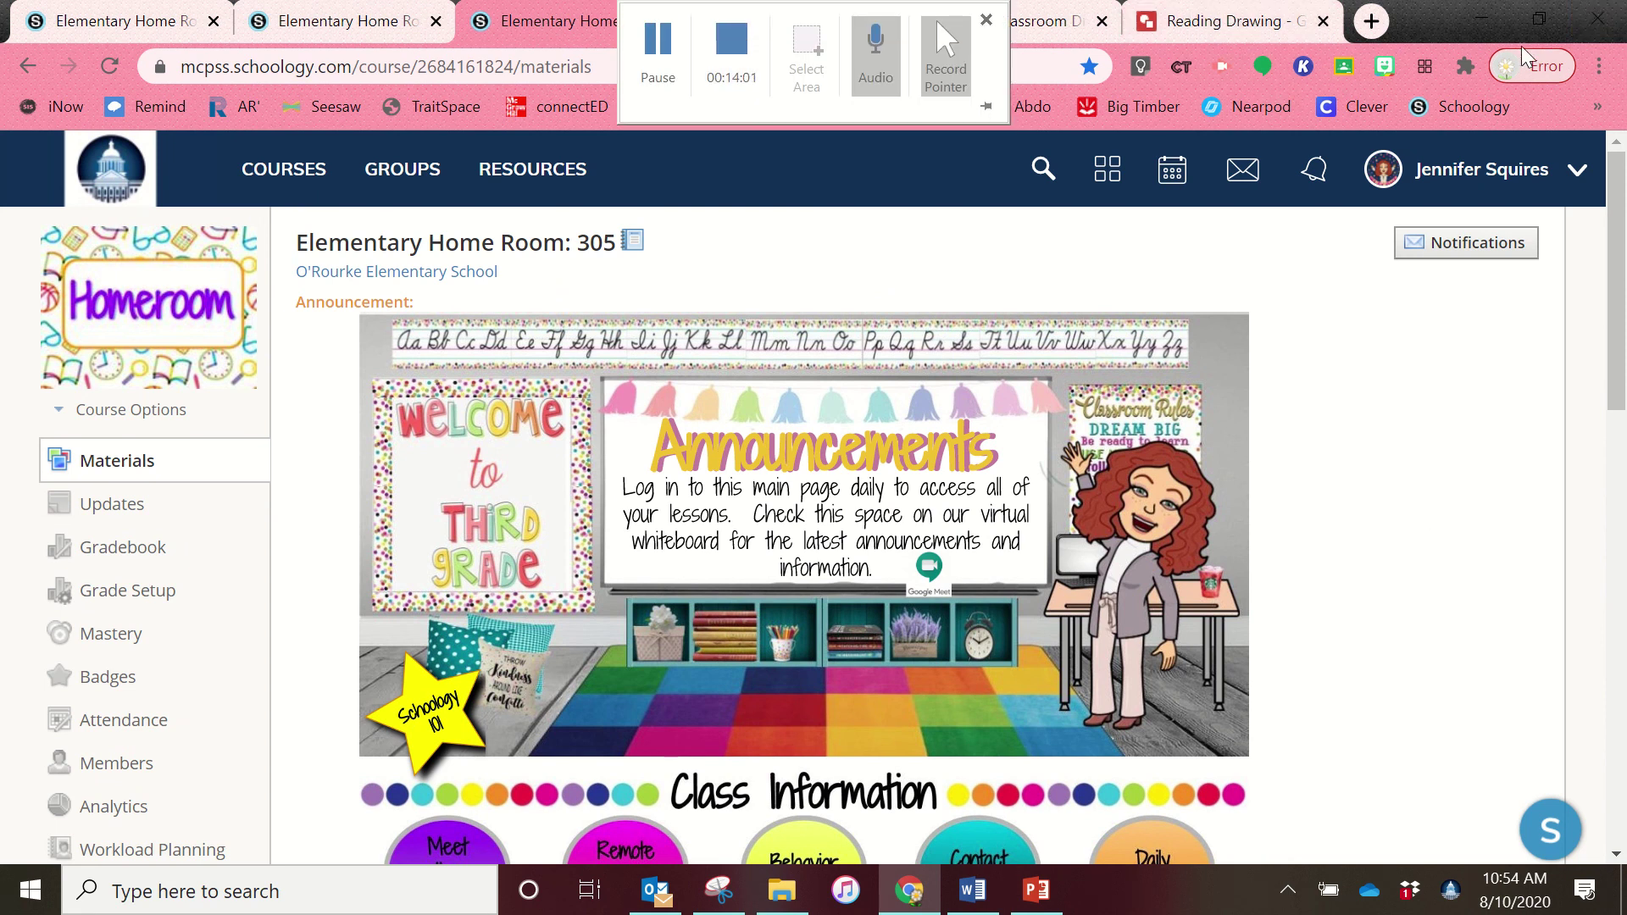